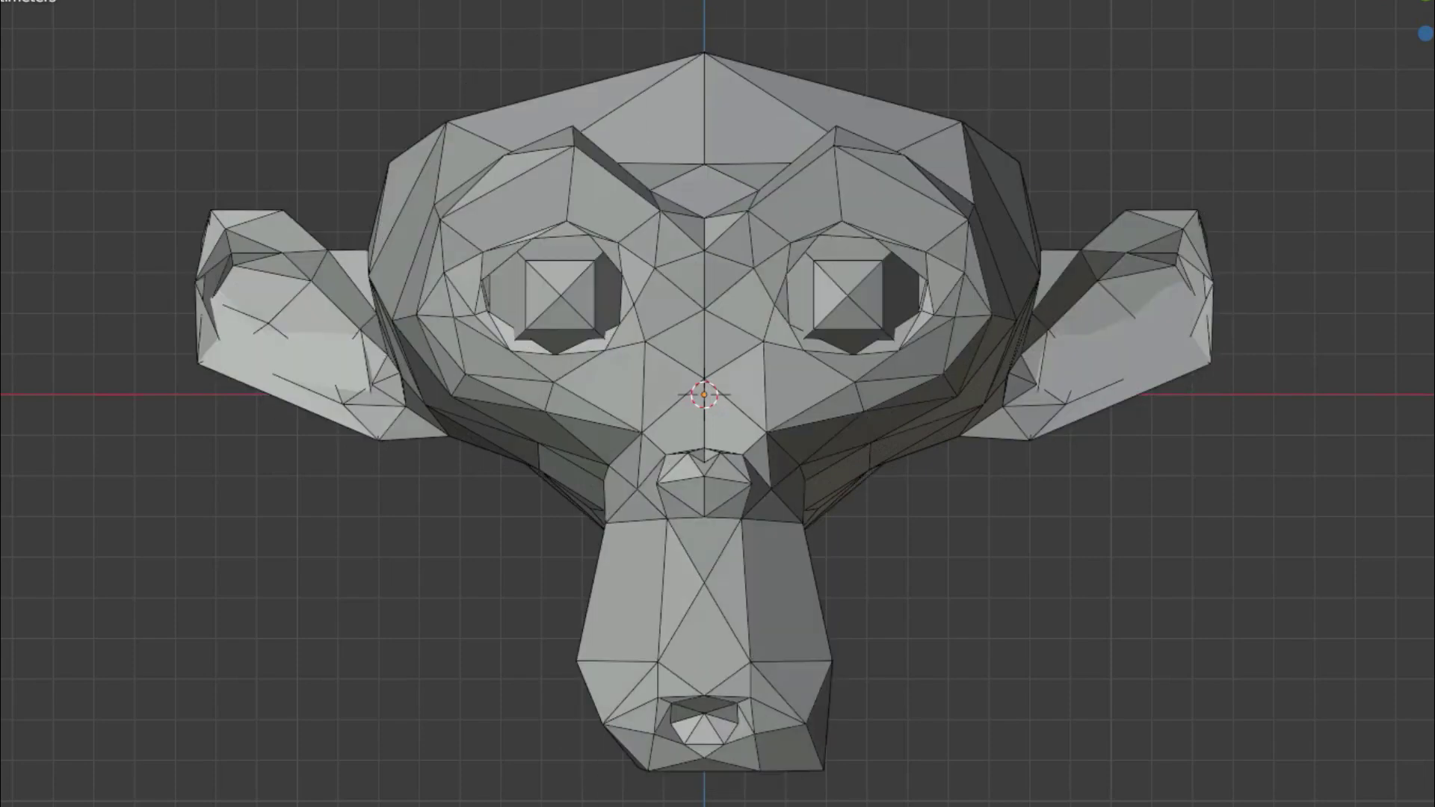
Add a Monkey mesh at the scene origin.
key(shift+a)
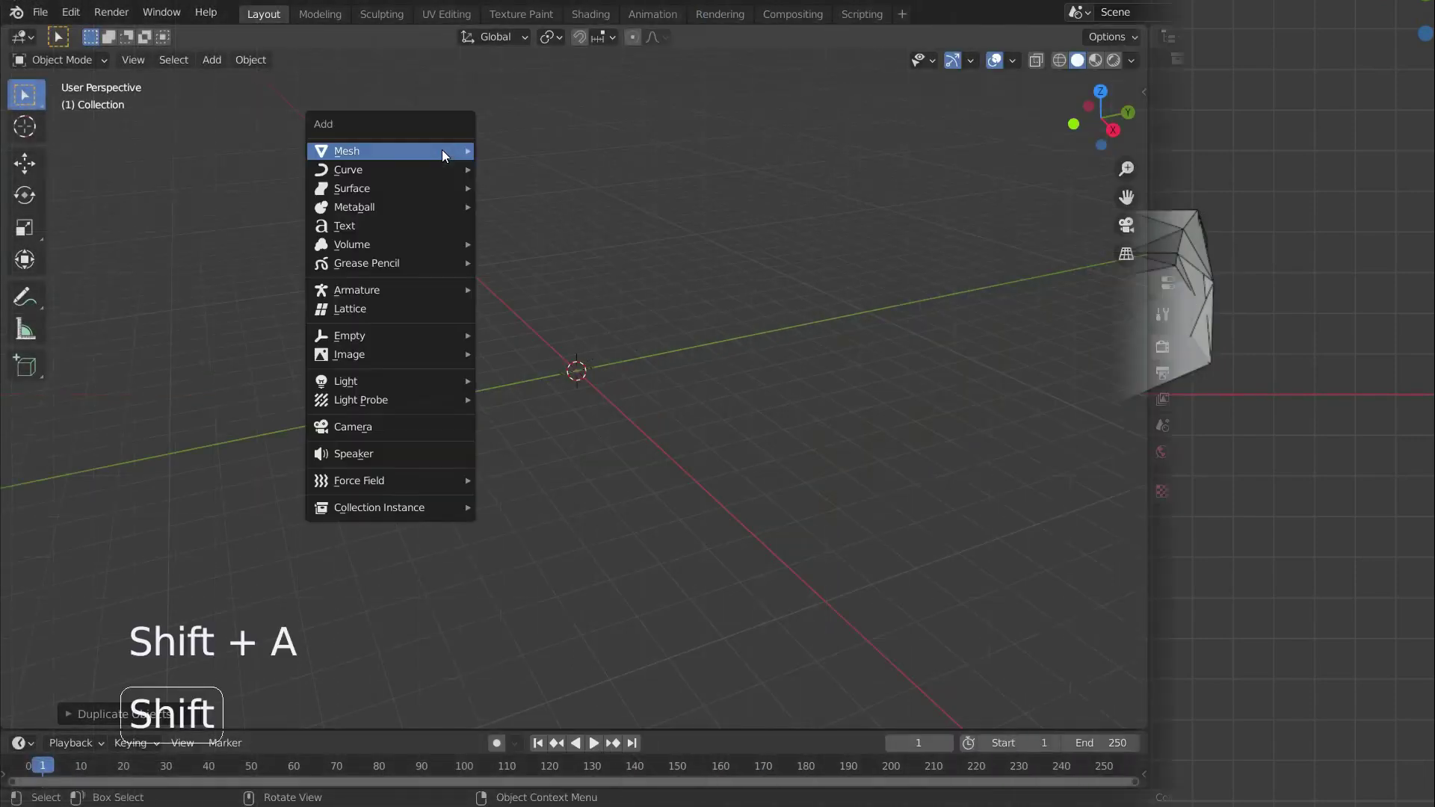
mouse_move(475, 154)
click(550, 327)
scroll(571, 384, up, 2)
scroll(571, 384, up, 4)
middle_drag(577, 397, 859, 456)
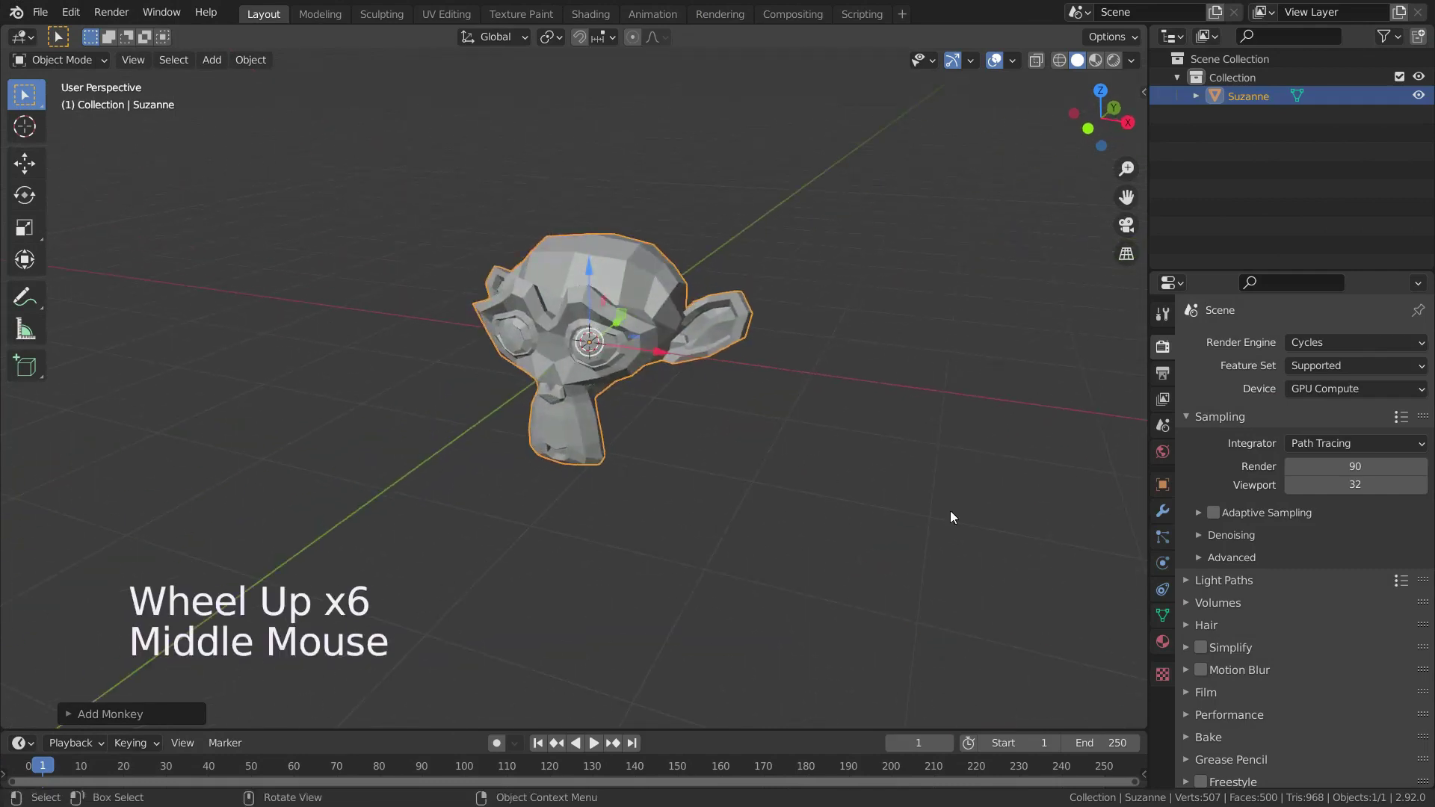
Give the monkey a Subdivision Surface modifier with viewport level 2 and apply it.
click(1164, 516)
click(1248, 341)
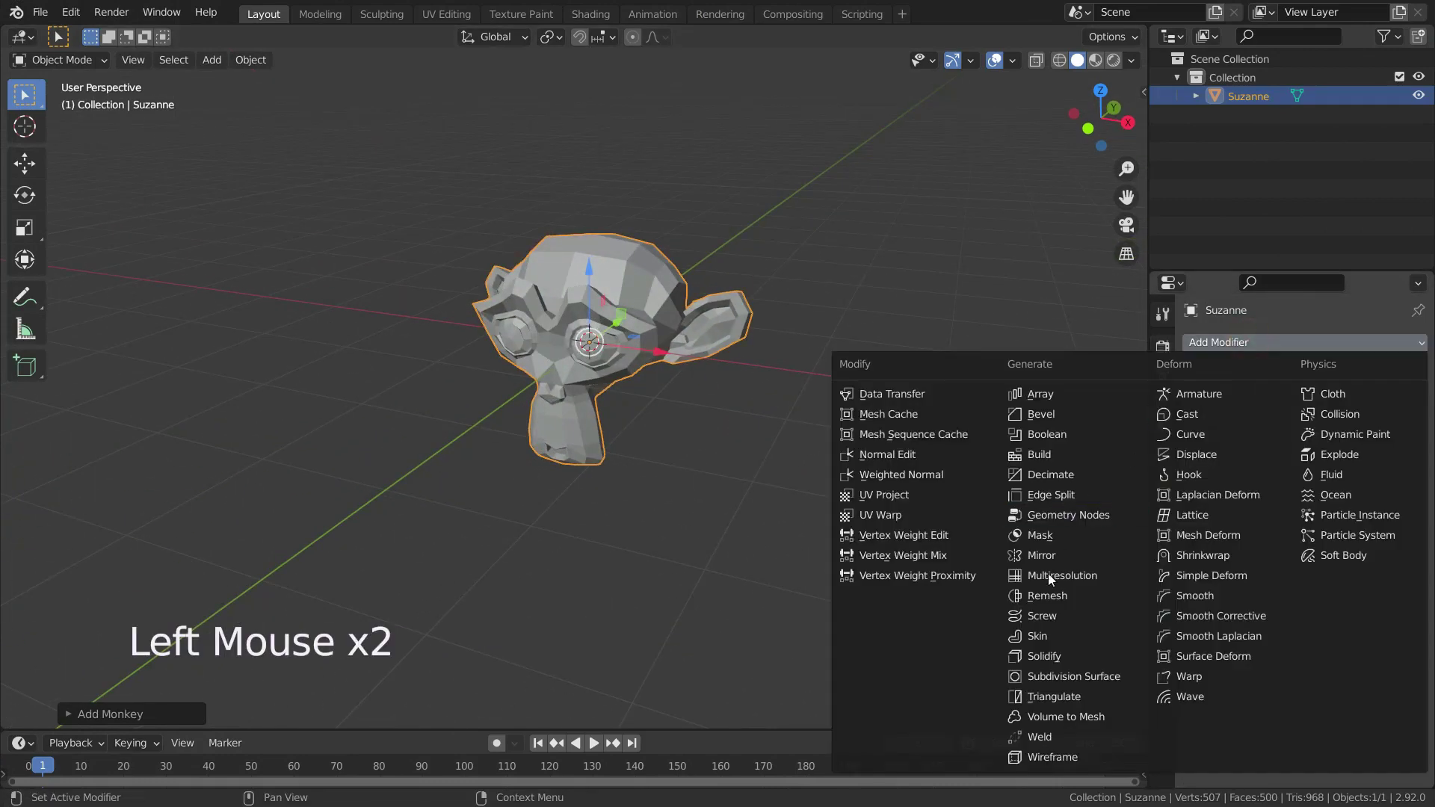
click(1043, 675)
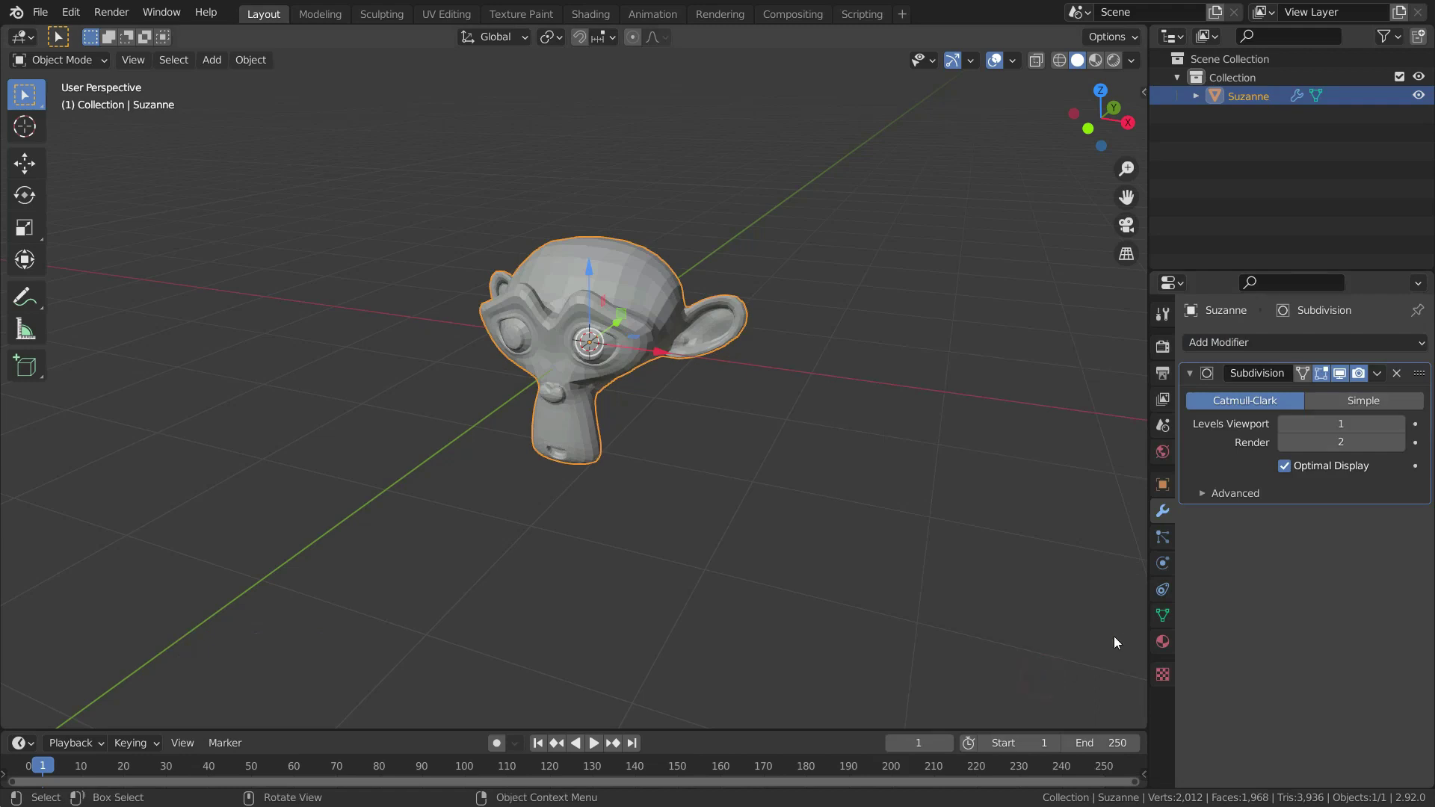
click(1396, 424)
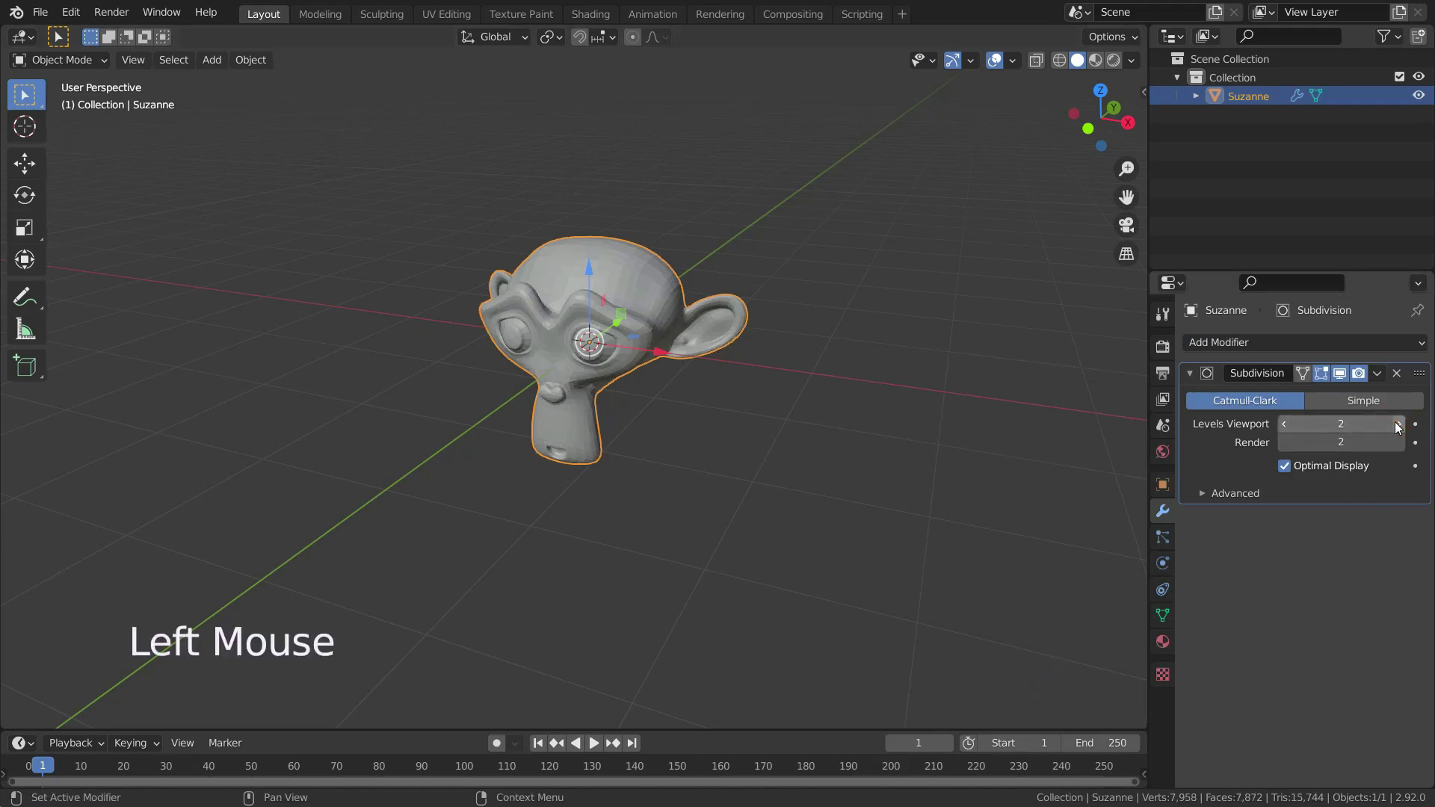
click(1378, 374)
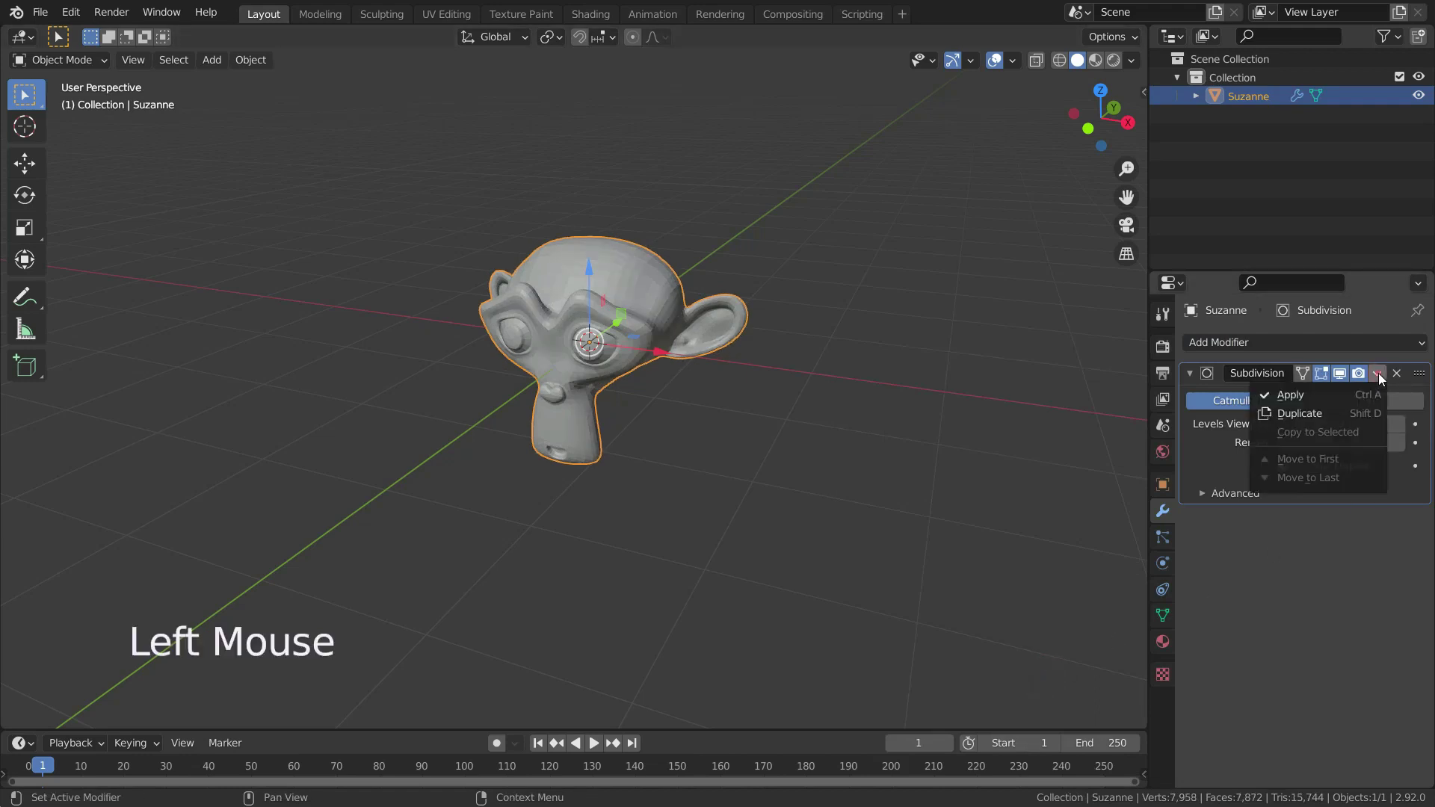
click(1339, 393)
Turn on the wireframe overlay in the viewport and deselect the monkey.
scroll(632, 366, up, 2)
middle_drag(631, 338, 672, 399)
click(1012, 60)
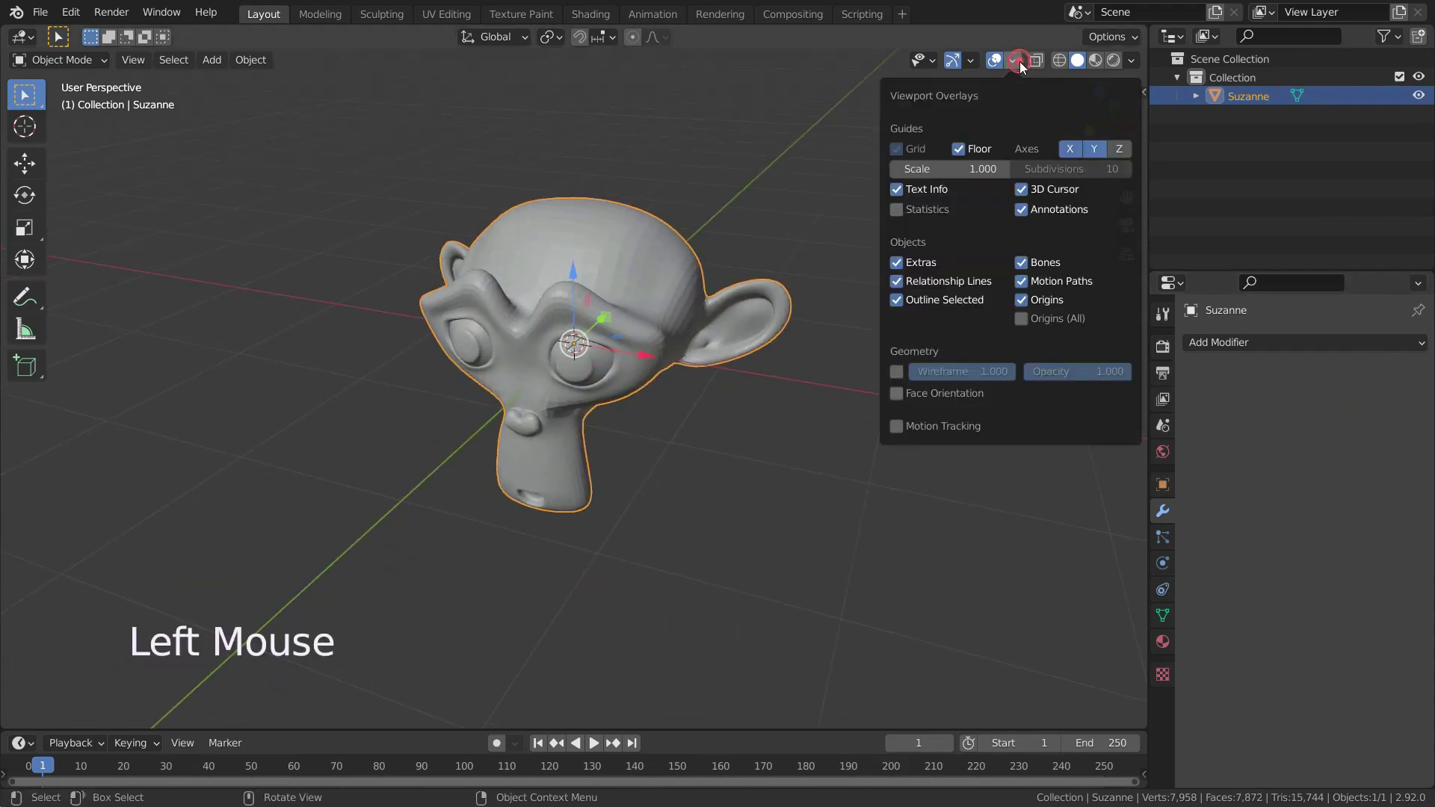
click(894, 371)
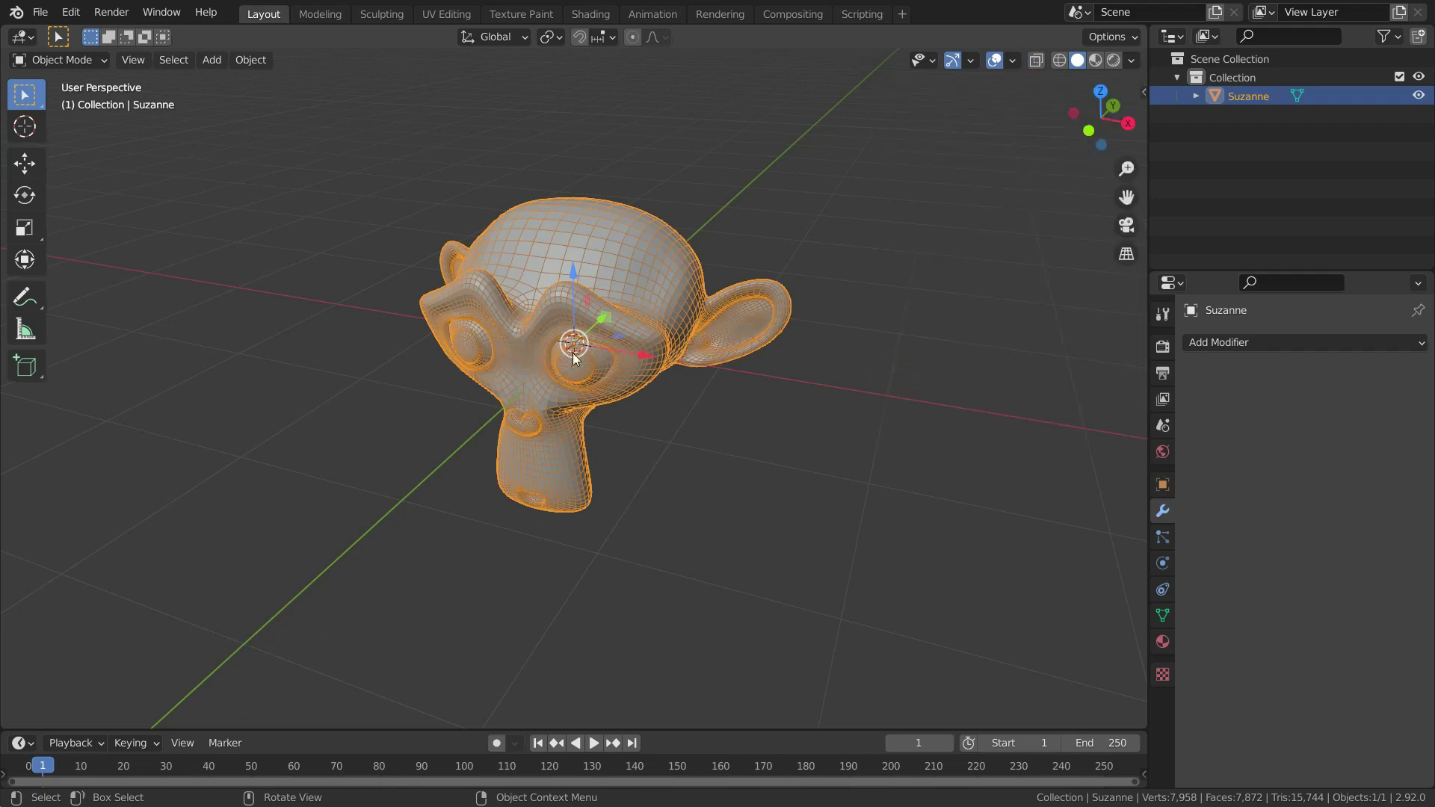
scroll(617, 360, up, 2)
click(706, 476)
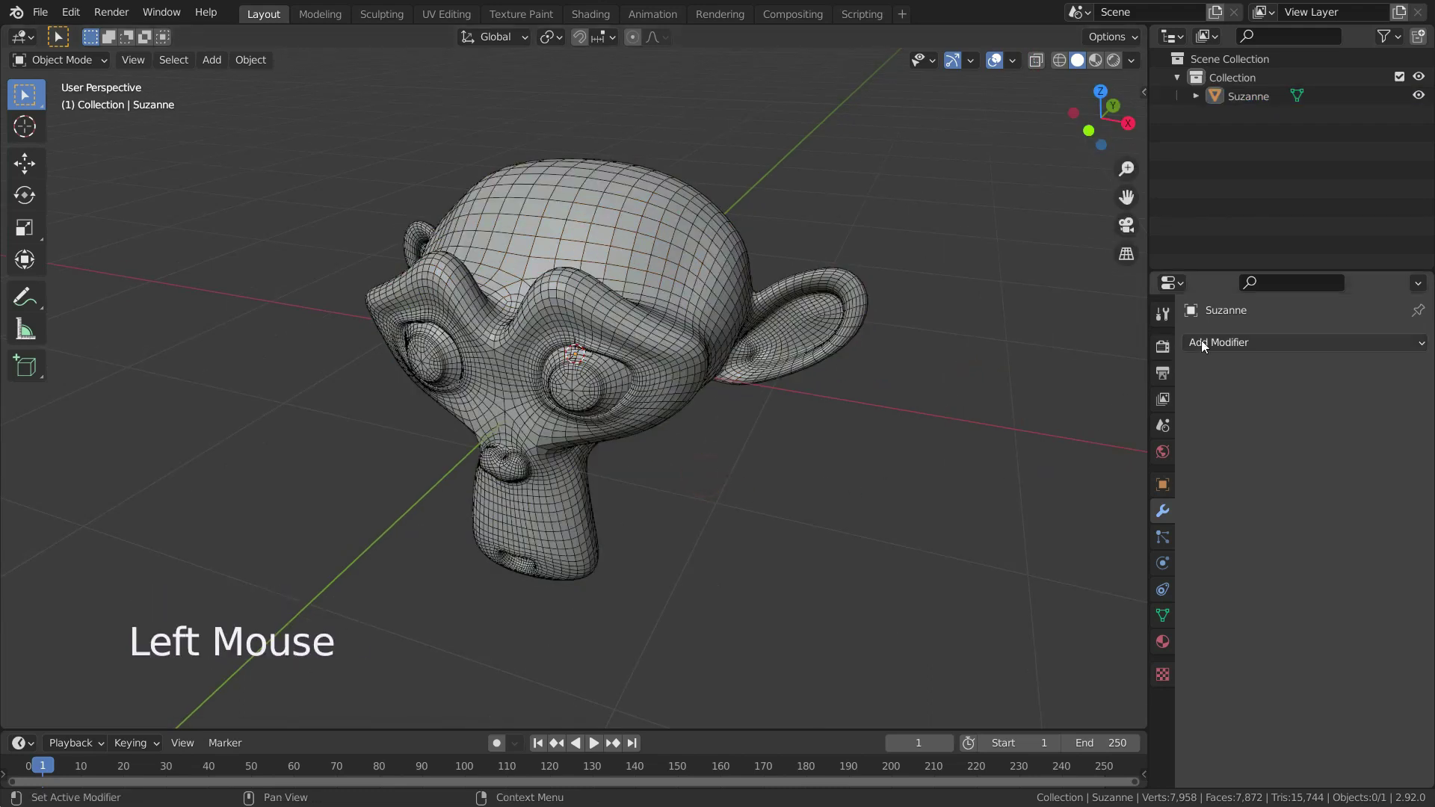
Add a Decimate modifier to the monkey.
click(1215, 342)
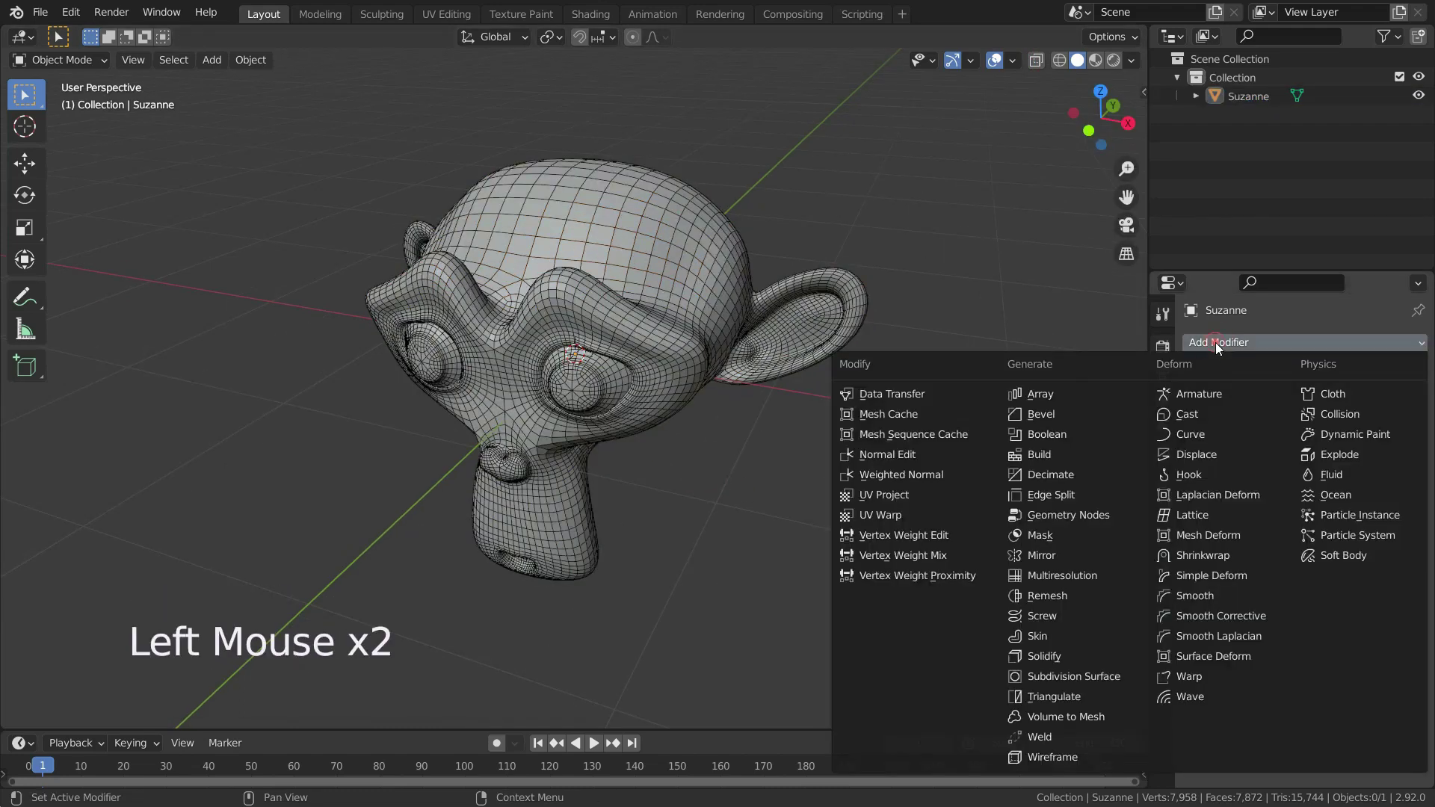
click(1061, 475)
scroll(665, 430, up, 1)
middle_drag(675, 439, 752, 413)
scroll(751, 441, down, 2)
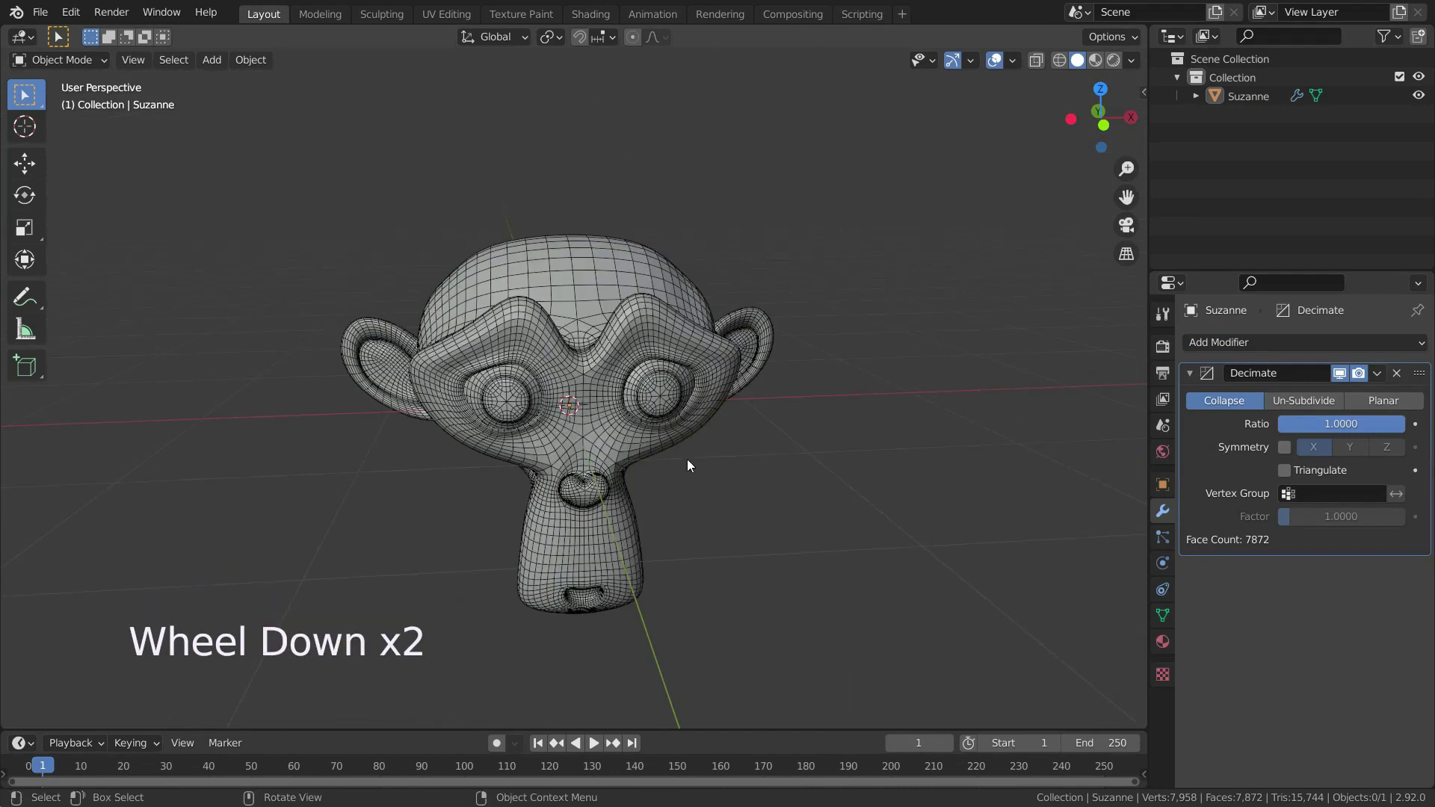
Try the Decimate modifier's Un-Subdivide and Planar modes, and return it to Collapse.
click(1321, 398)
click(1379, 402)
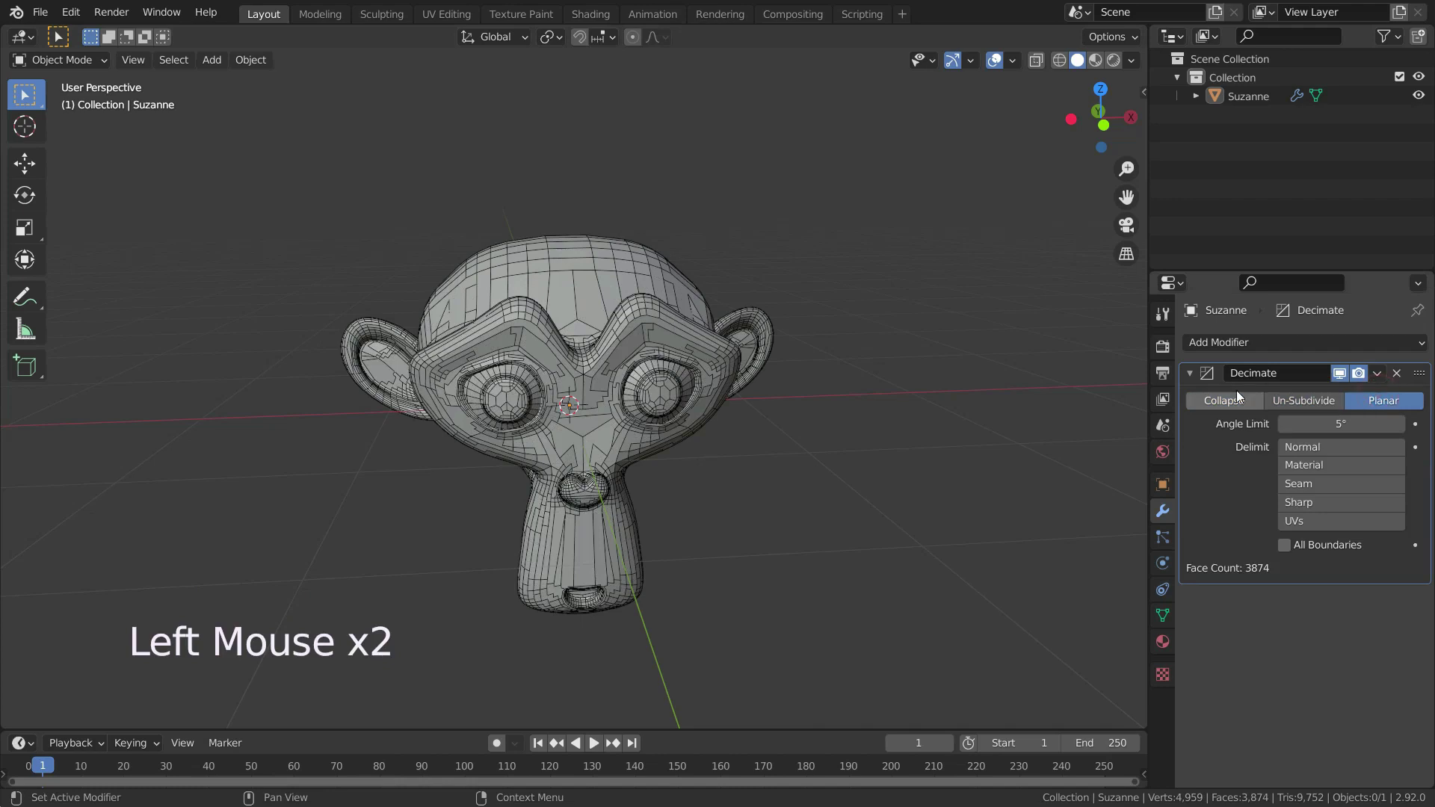
click(1230, 400)
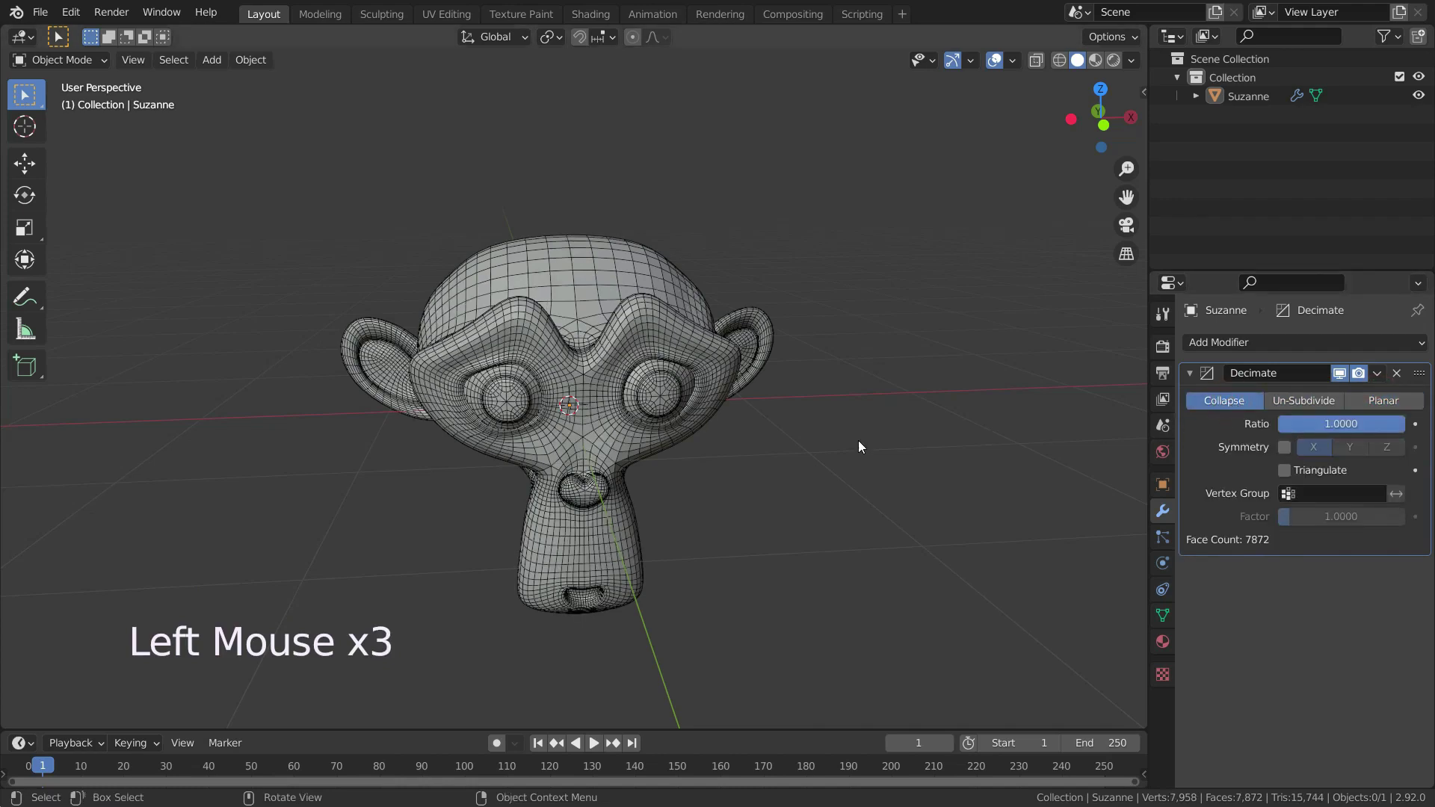
Lower the Decimate ratio to 0.5698 and show the monkey in front orthographic view.
scroll(467, 482, up, 2)
middle_drag(791, 499, 815, 517)
scroll(811, 504, down, 1)
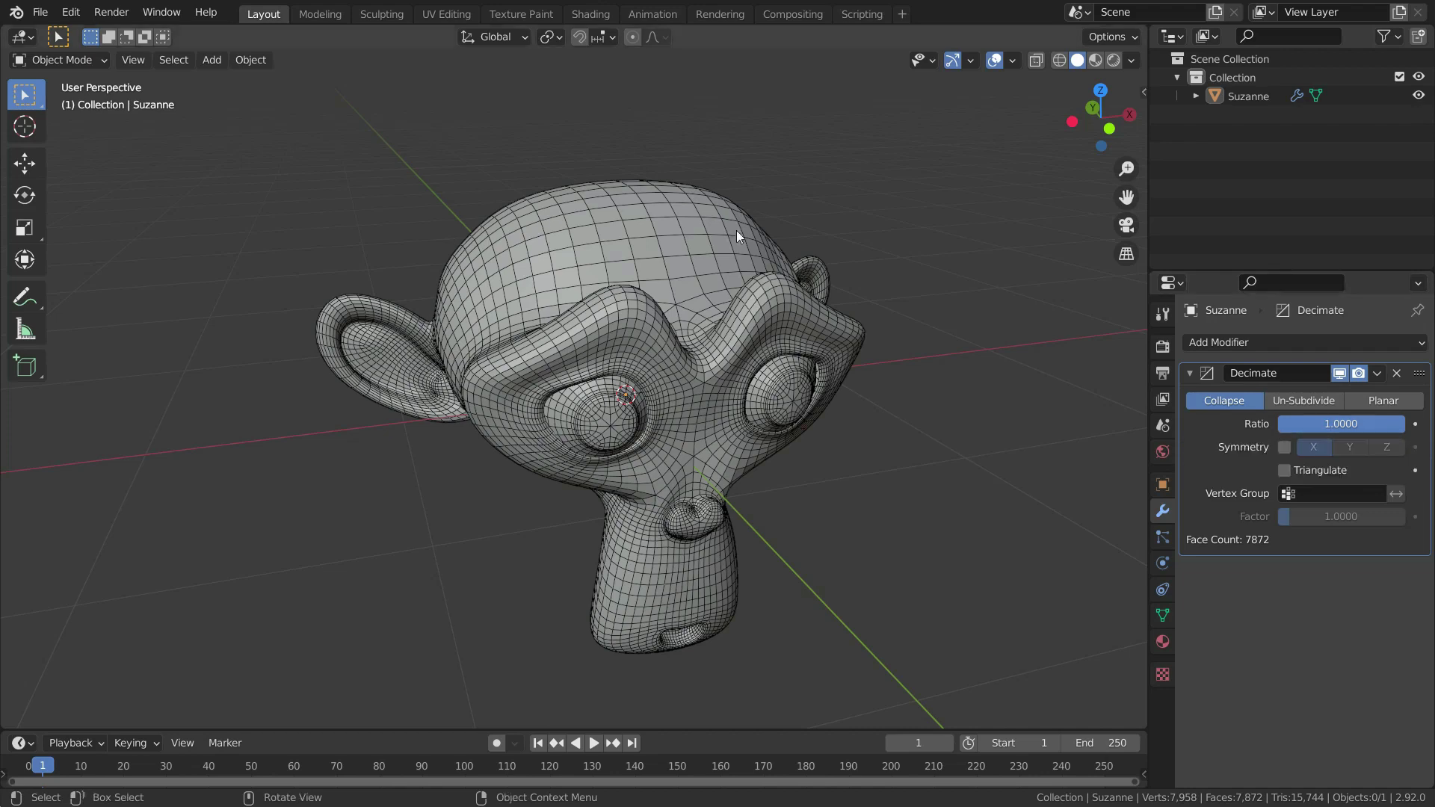
drag(1393, 427, 1348, 427)
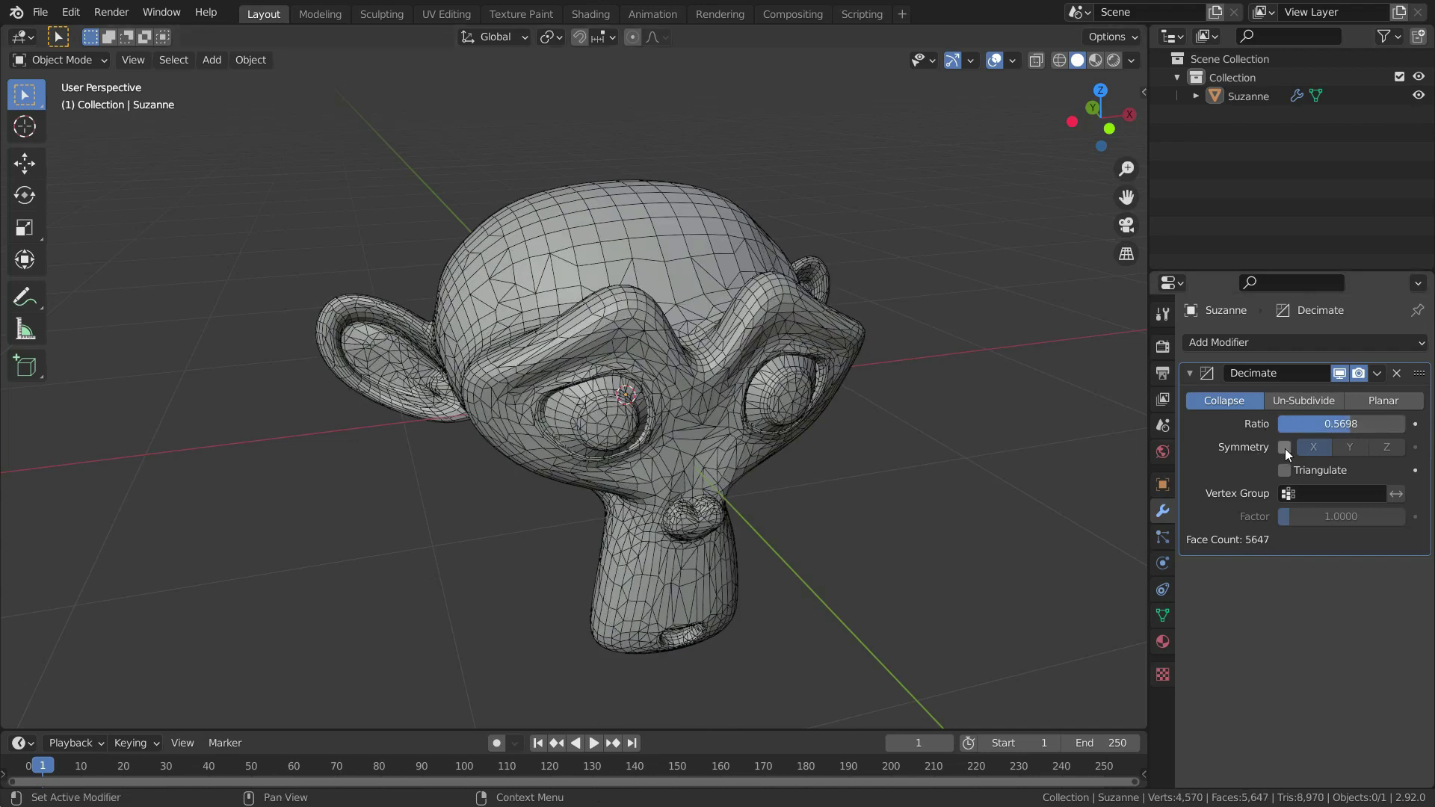
key(KP_1)
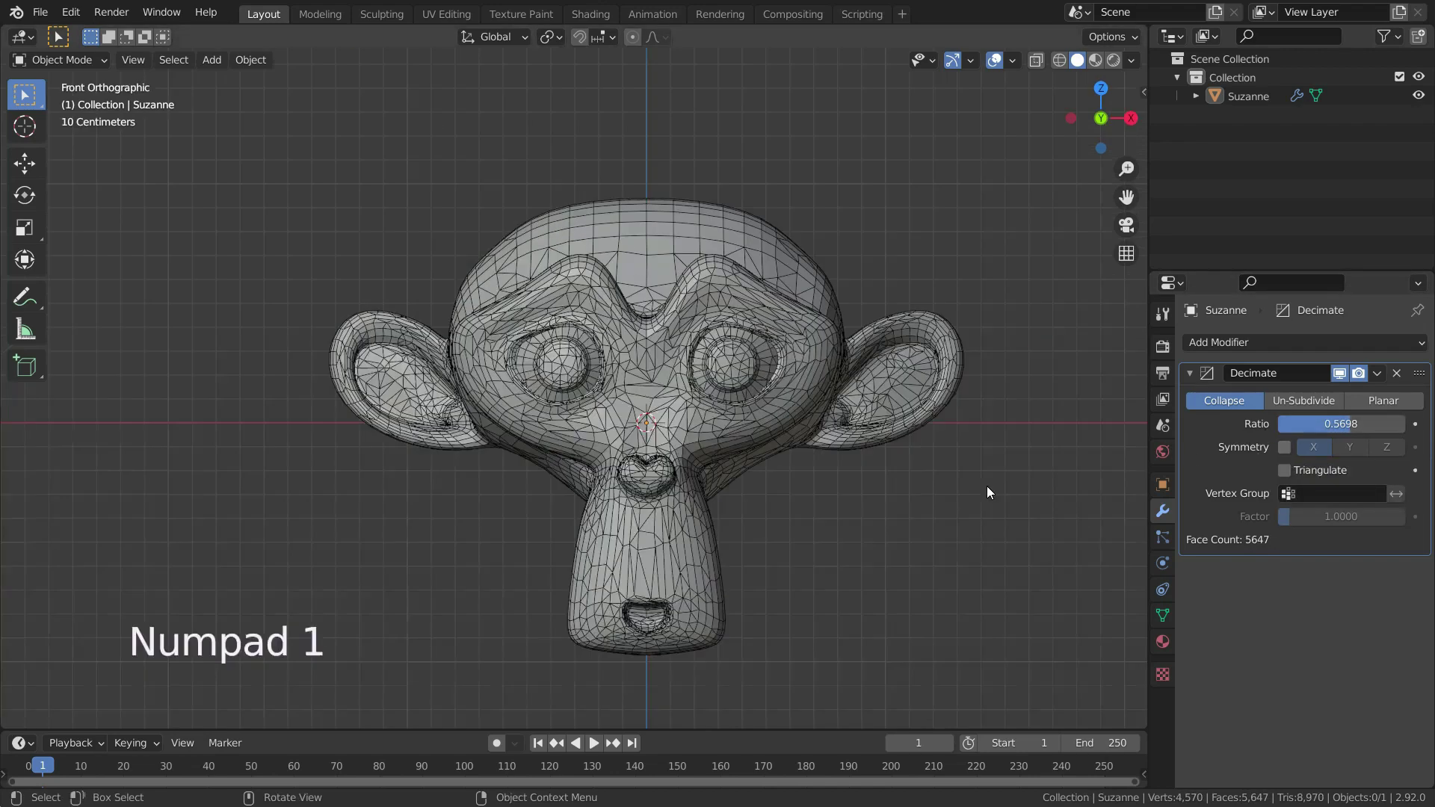
scroll(773, 455, up, 2)
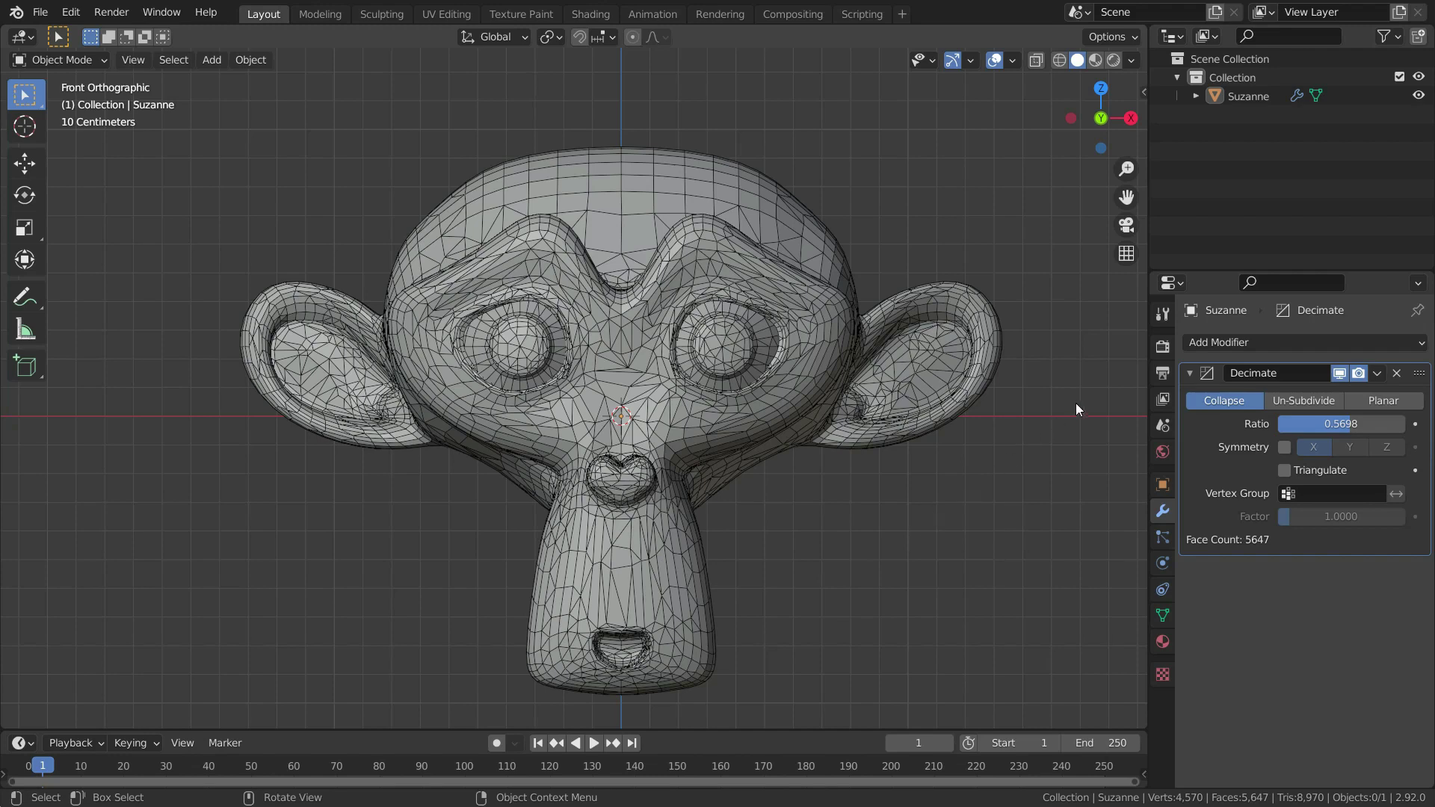
Try the Decimate modifier's Symmetry option on the X axis and turn it off again.
click(1284, 449)
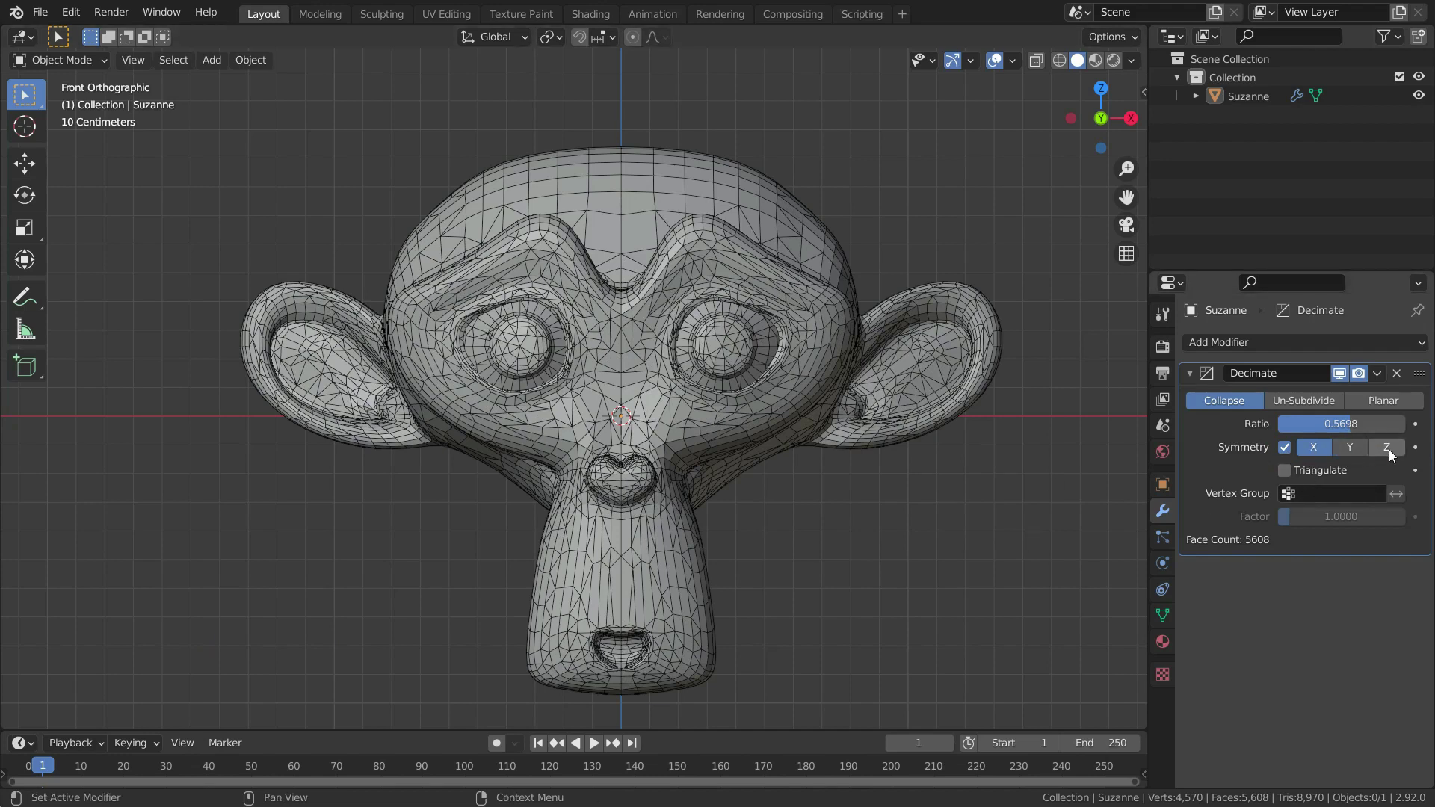
click(1285, 450)
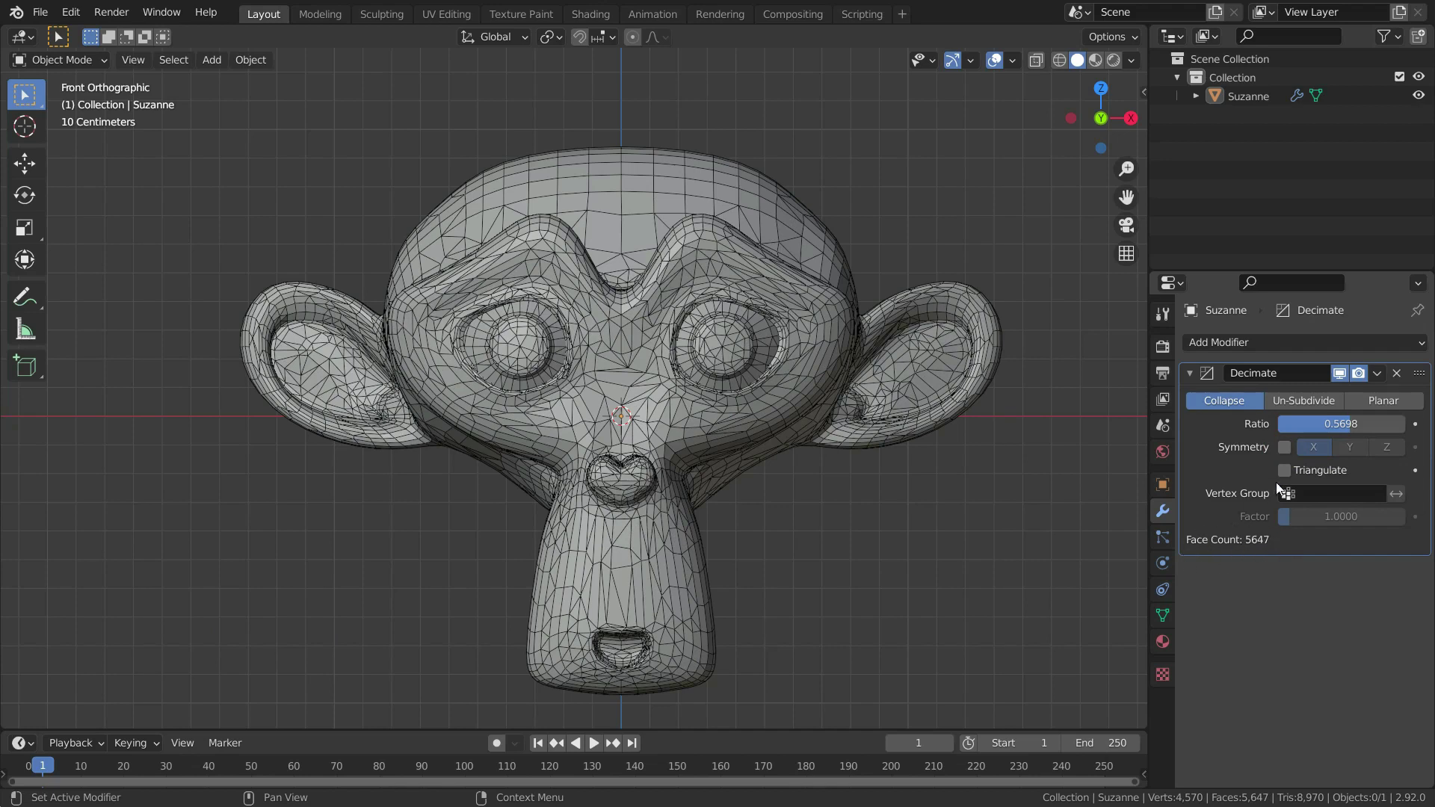
Set the Decimate ratio to 0.5116, and enable Triangulate to inspect the mesh before disabling it again.
drag(1341, 424, 1335, 424)
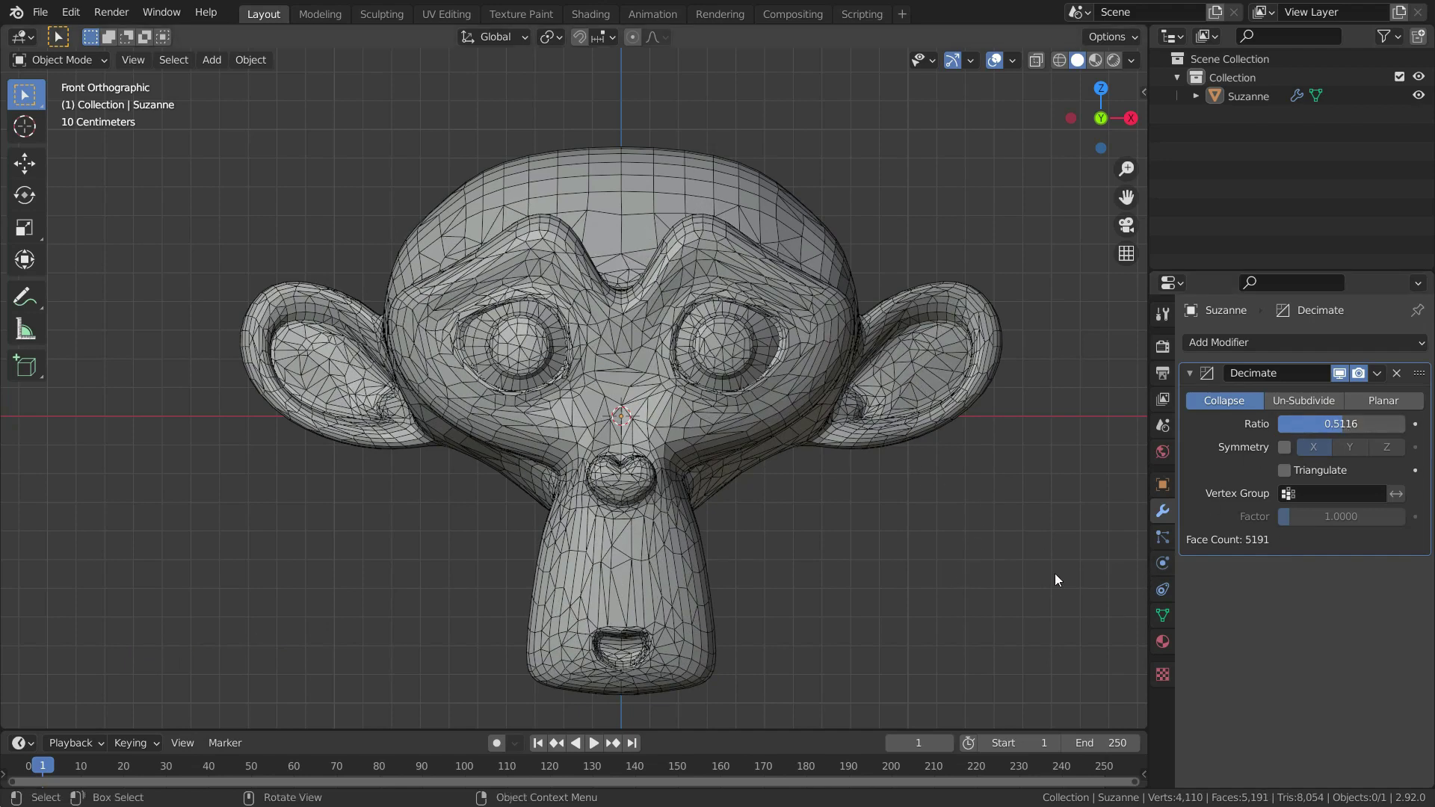
click(1283, 470)
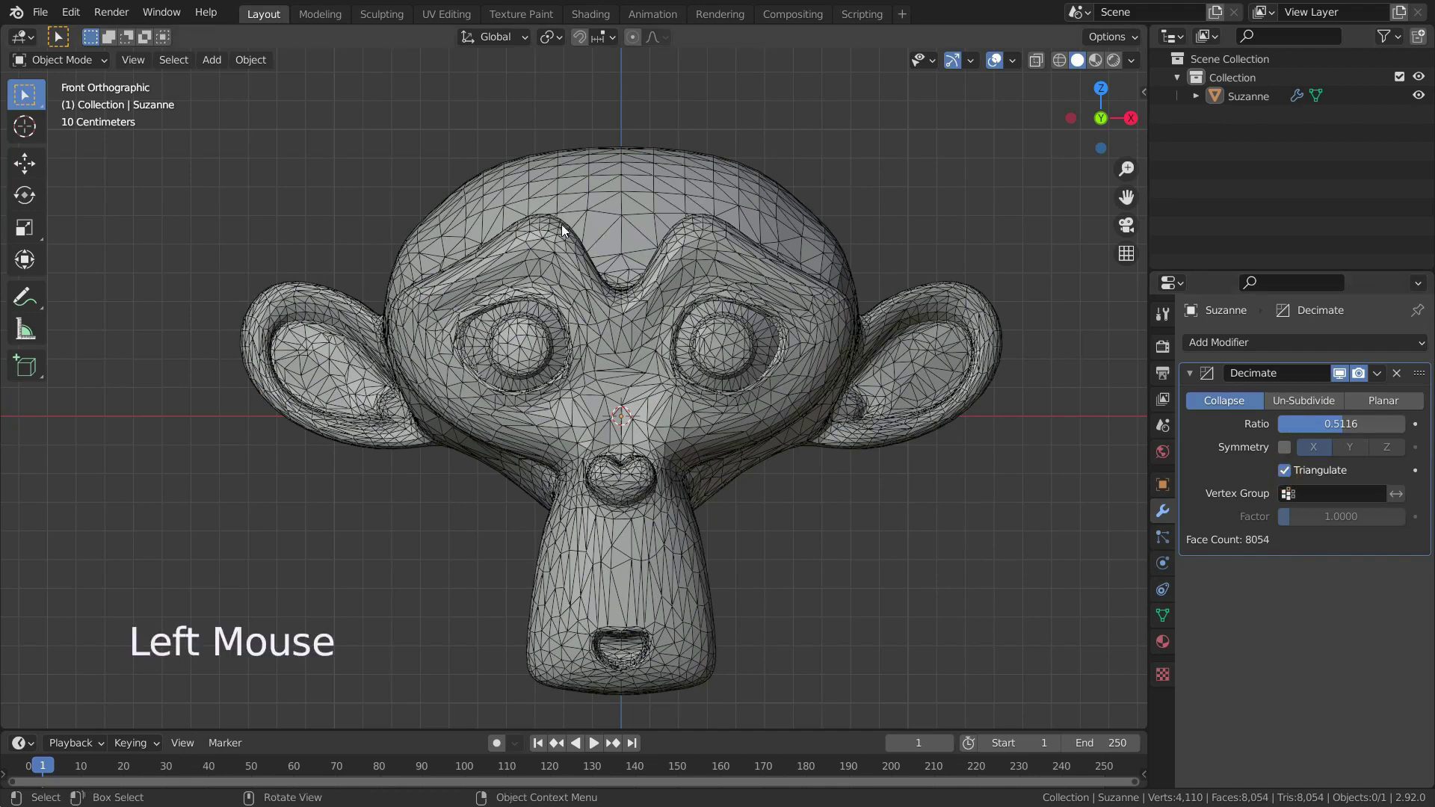
scroll(611, 235, up, 4)
scroll(614, 269, down, 3)
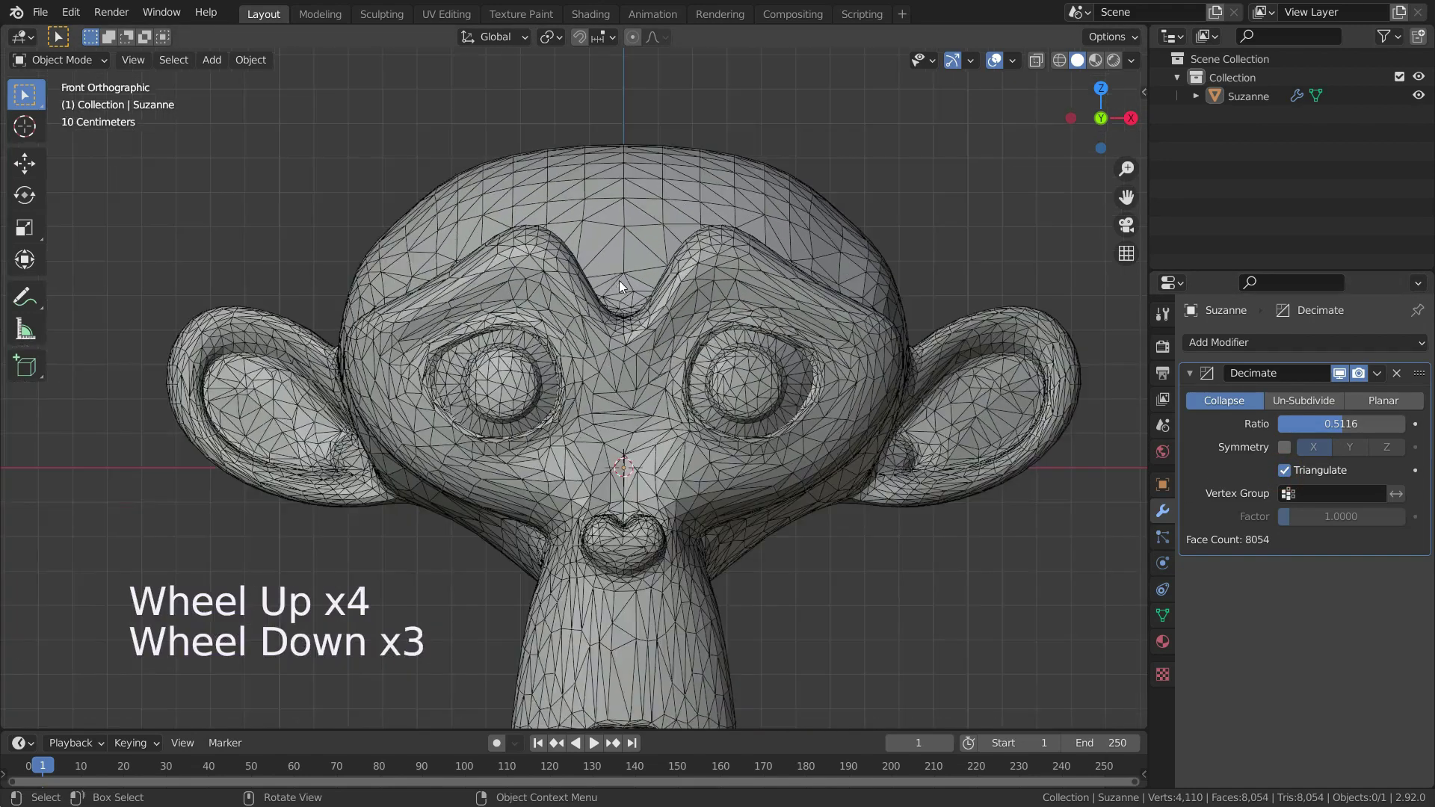
scroll(698, 375, down, 2)
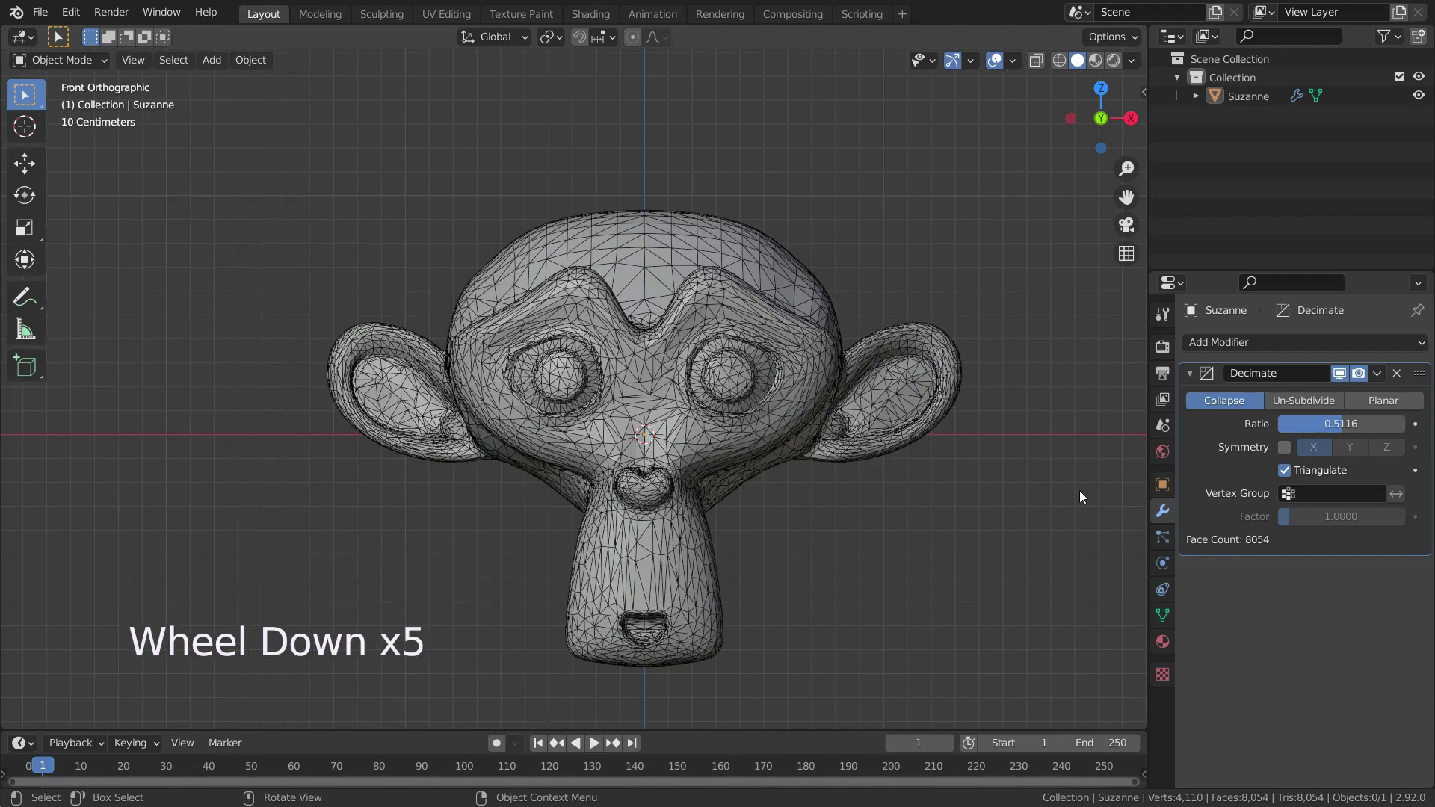
click(1285, 471)
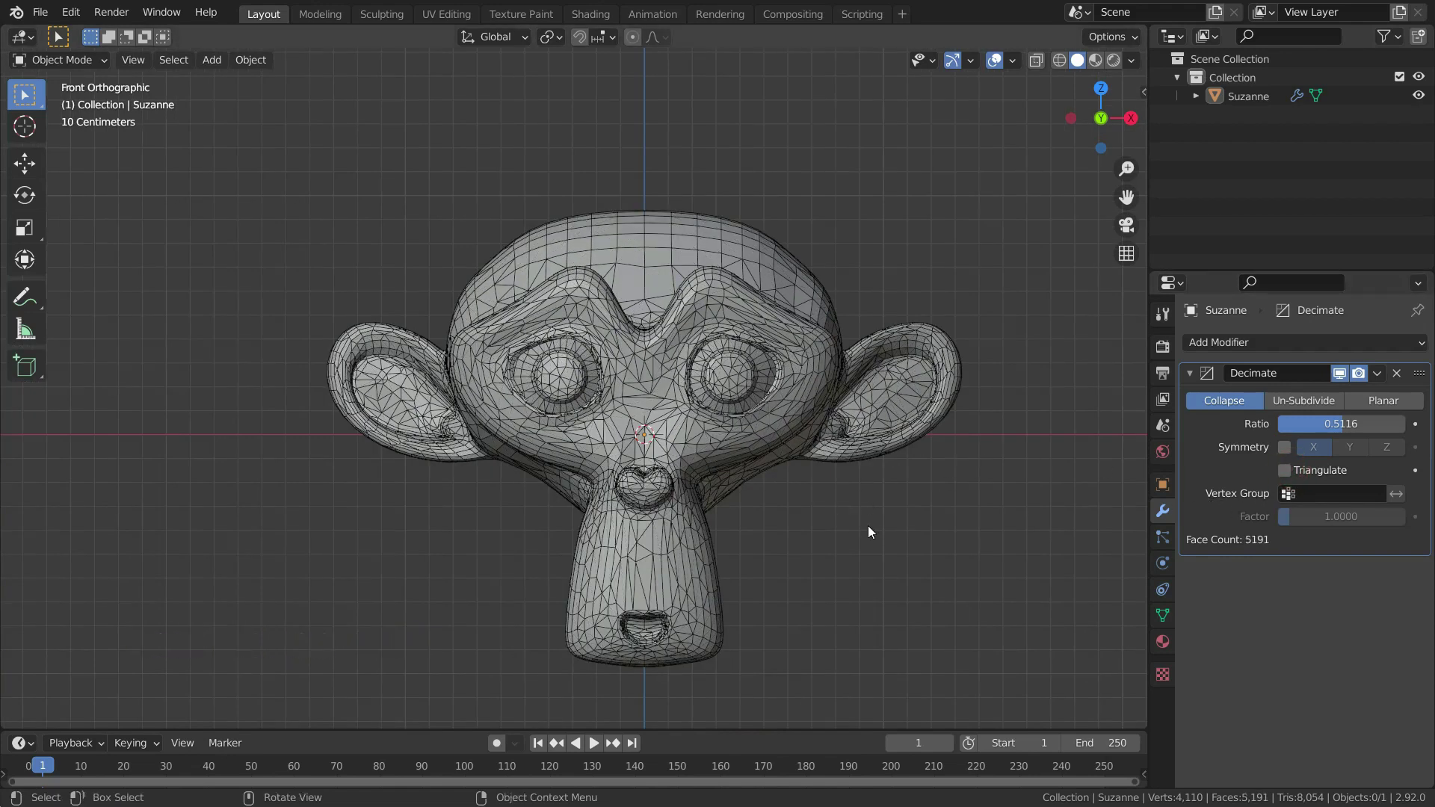
In Edit Mode with X-ray on, select all vertices of the monkey's half on the positive X side, including the center line.
key(Tab)
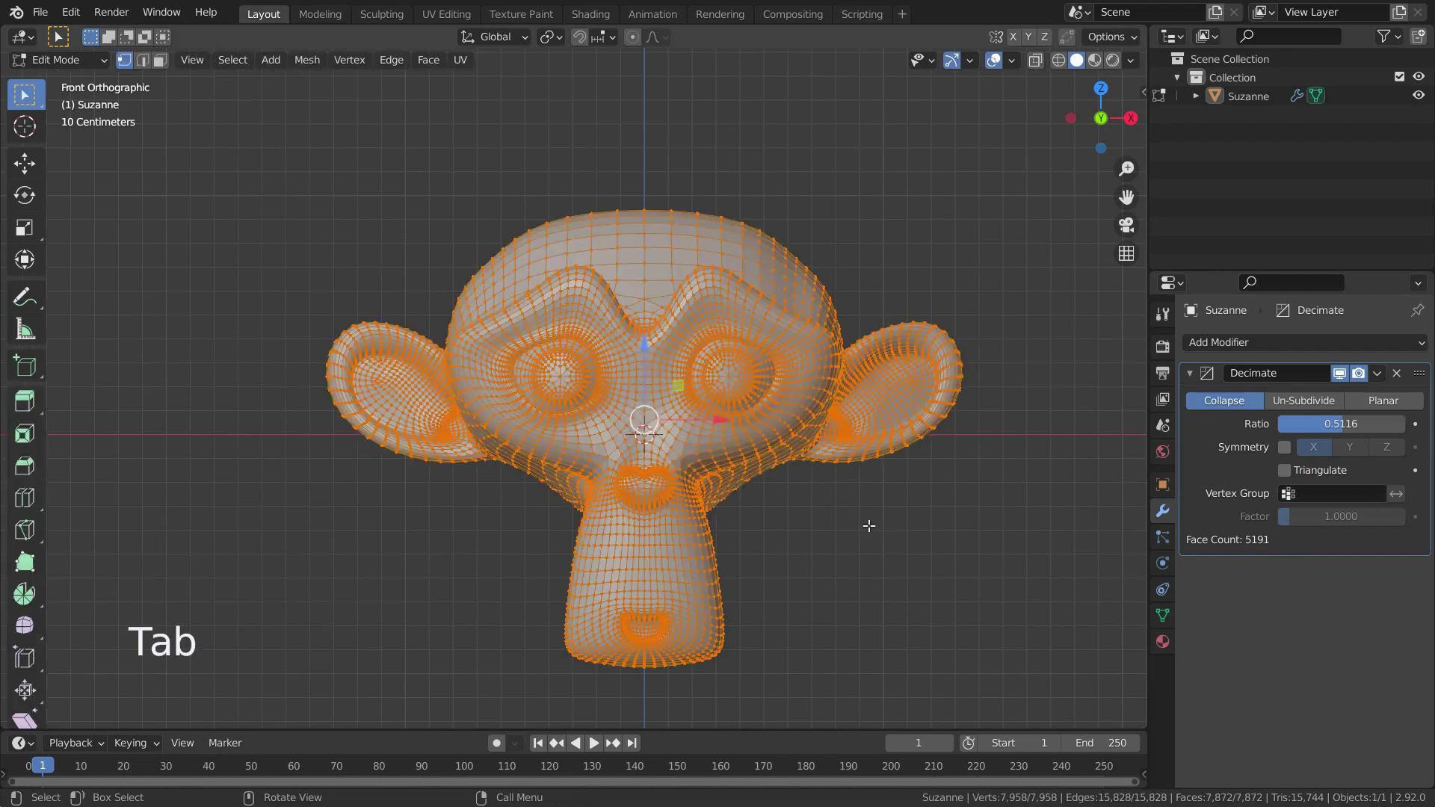
click(858, 562)
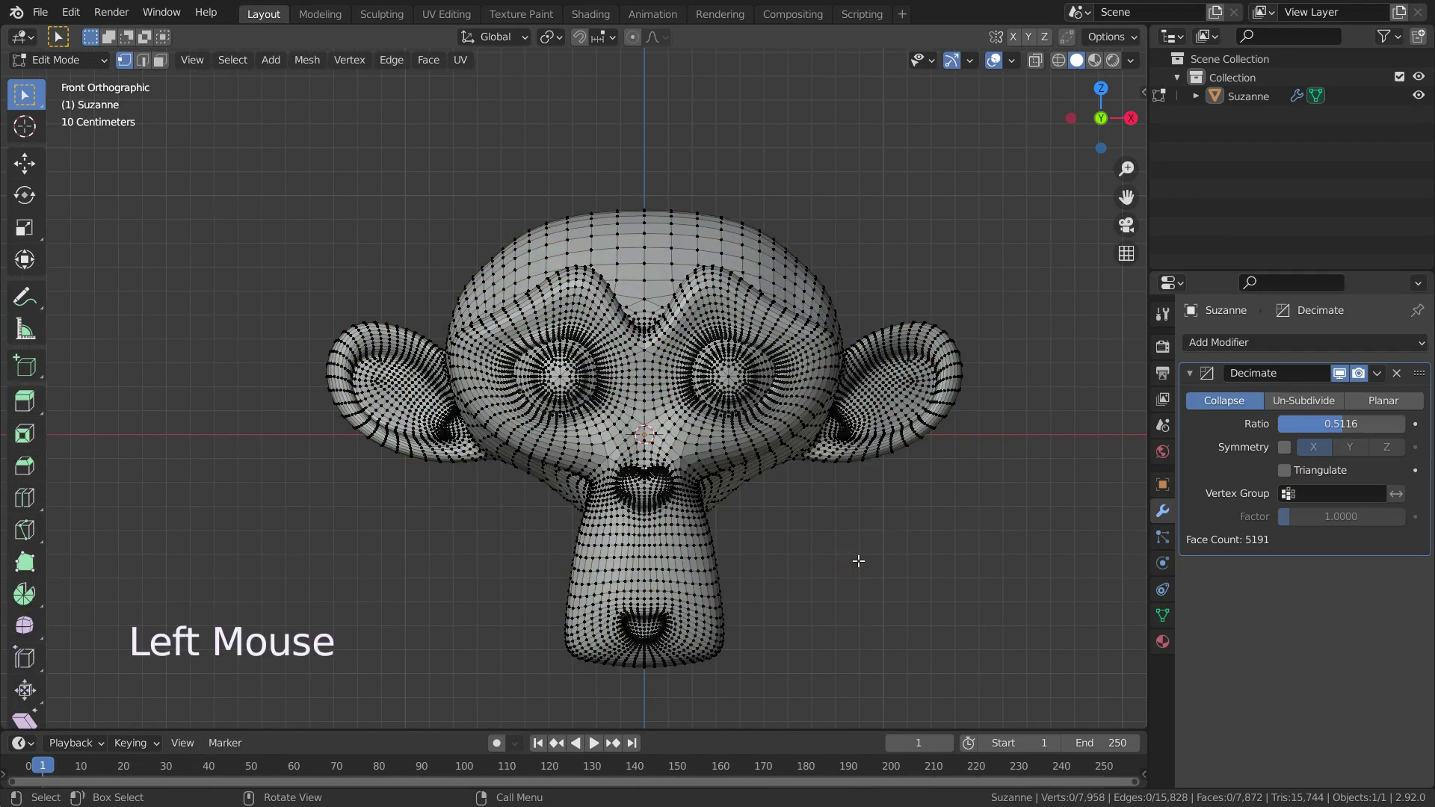
click(1156, 617)
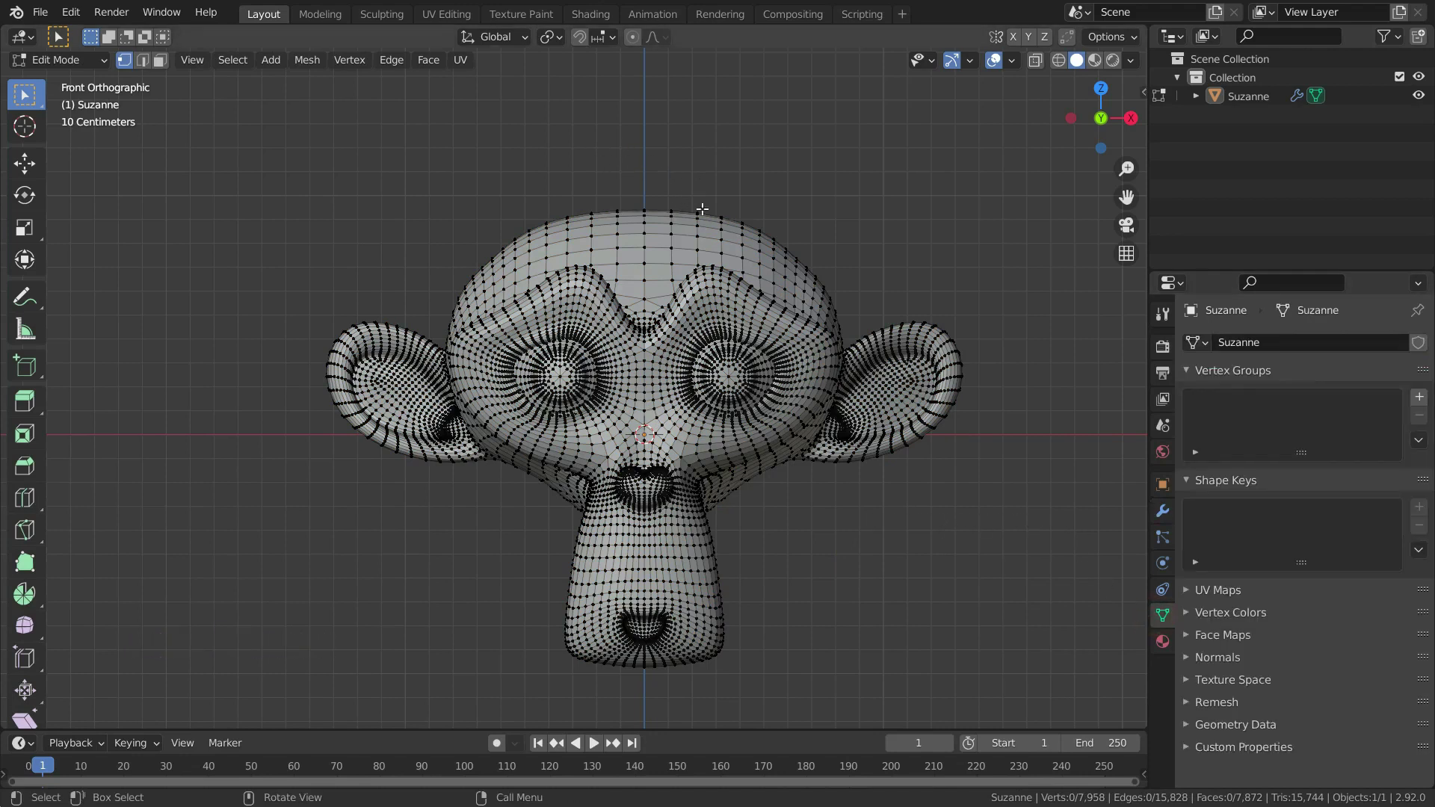
scroll(715, 323, down, 2)
scroll(762, 340, up, 2)
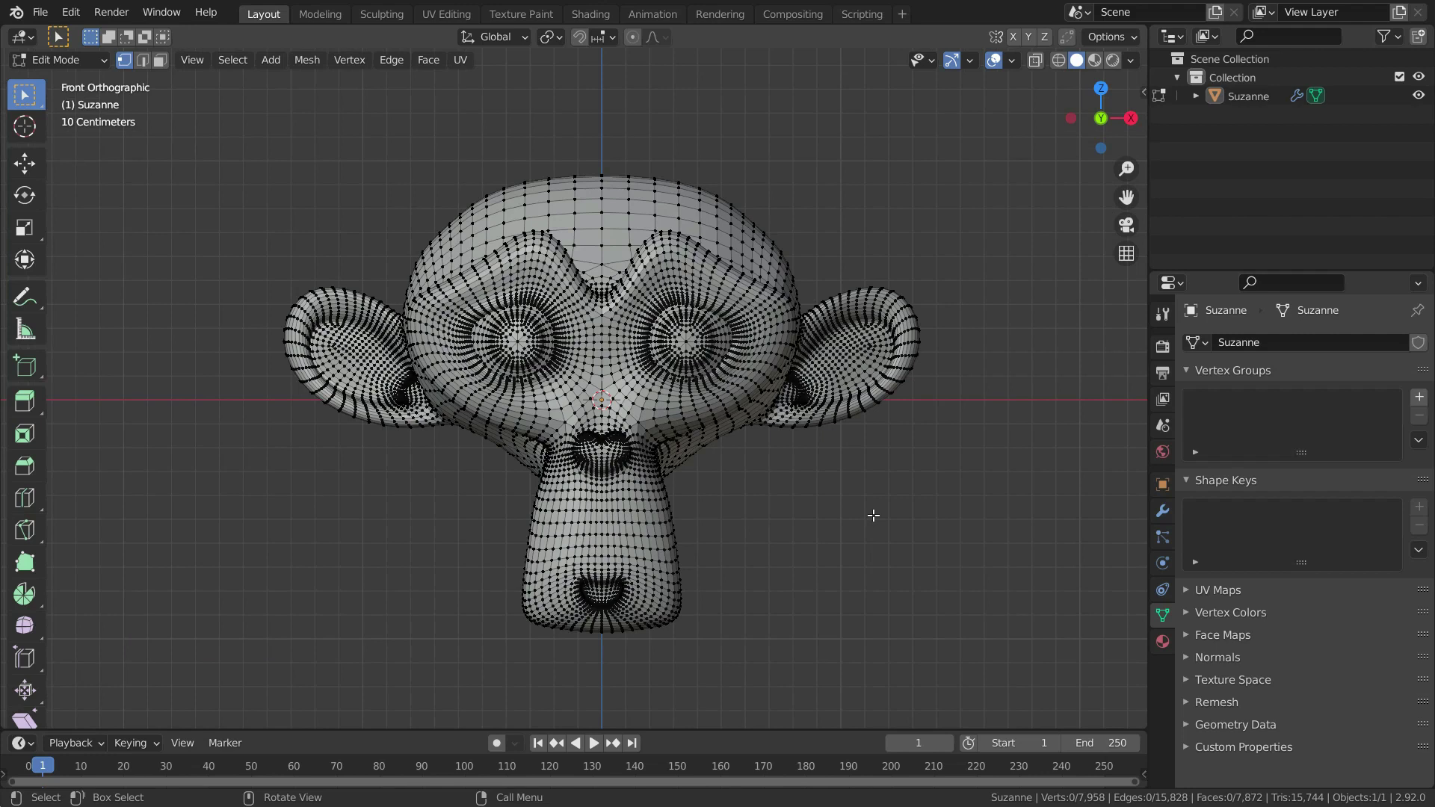
key(alt+z)
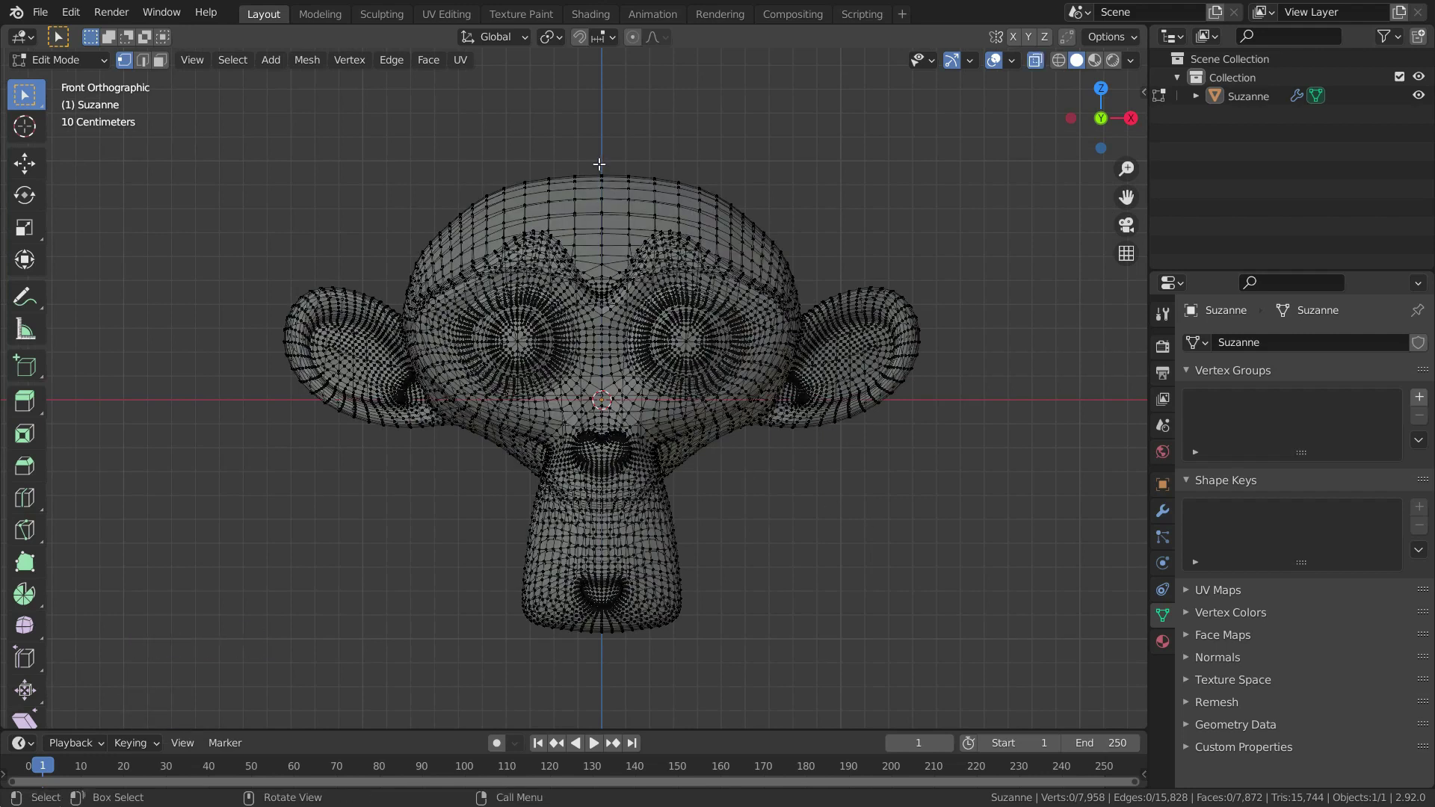
drag(599, 164, 960, 697)
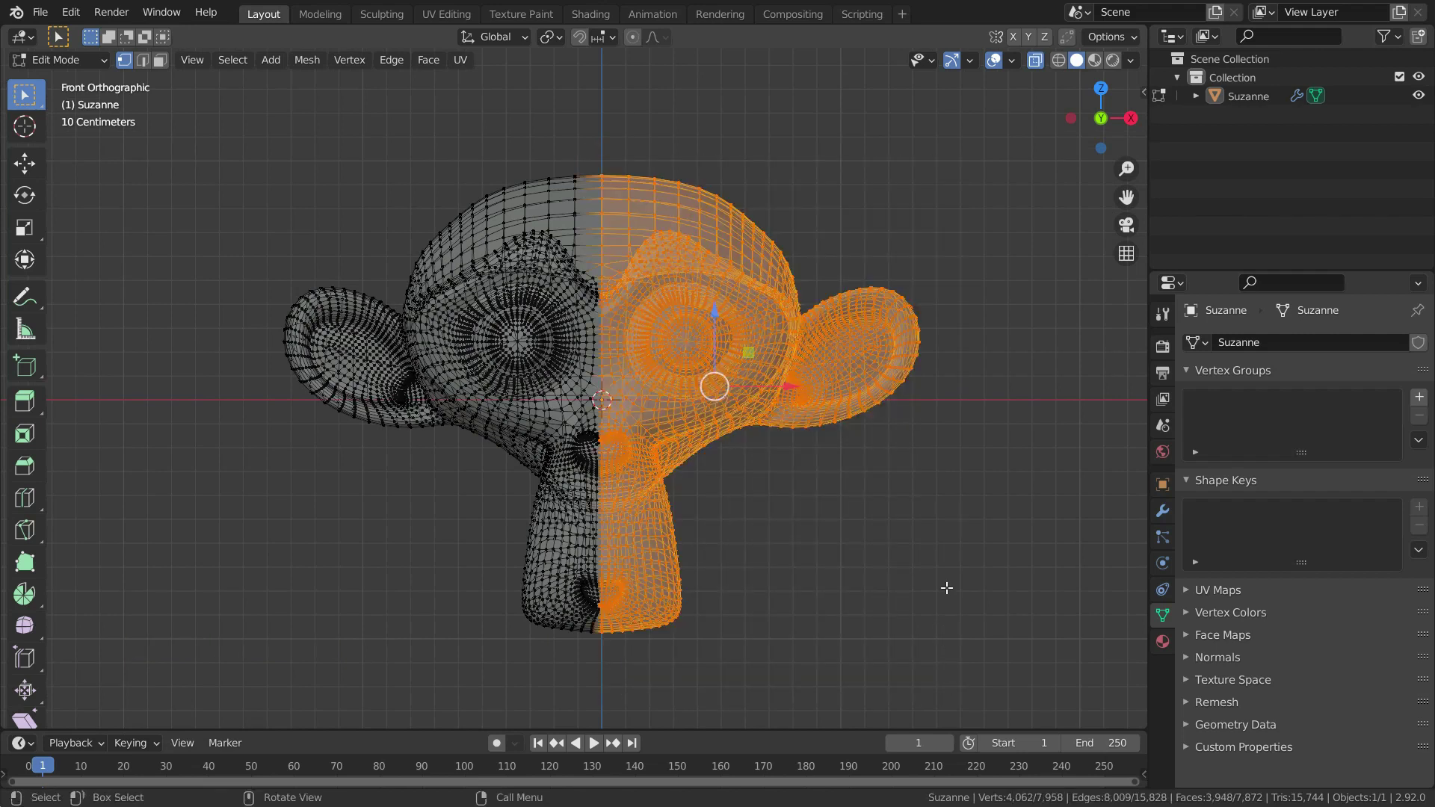
Create a vertex group named "half of the monkey" from the selected vertices and return to the Decimate modifier in Object Mode.
click(1419, 397)
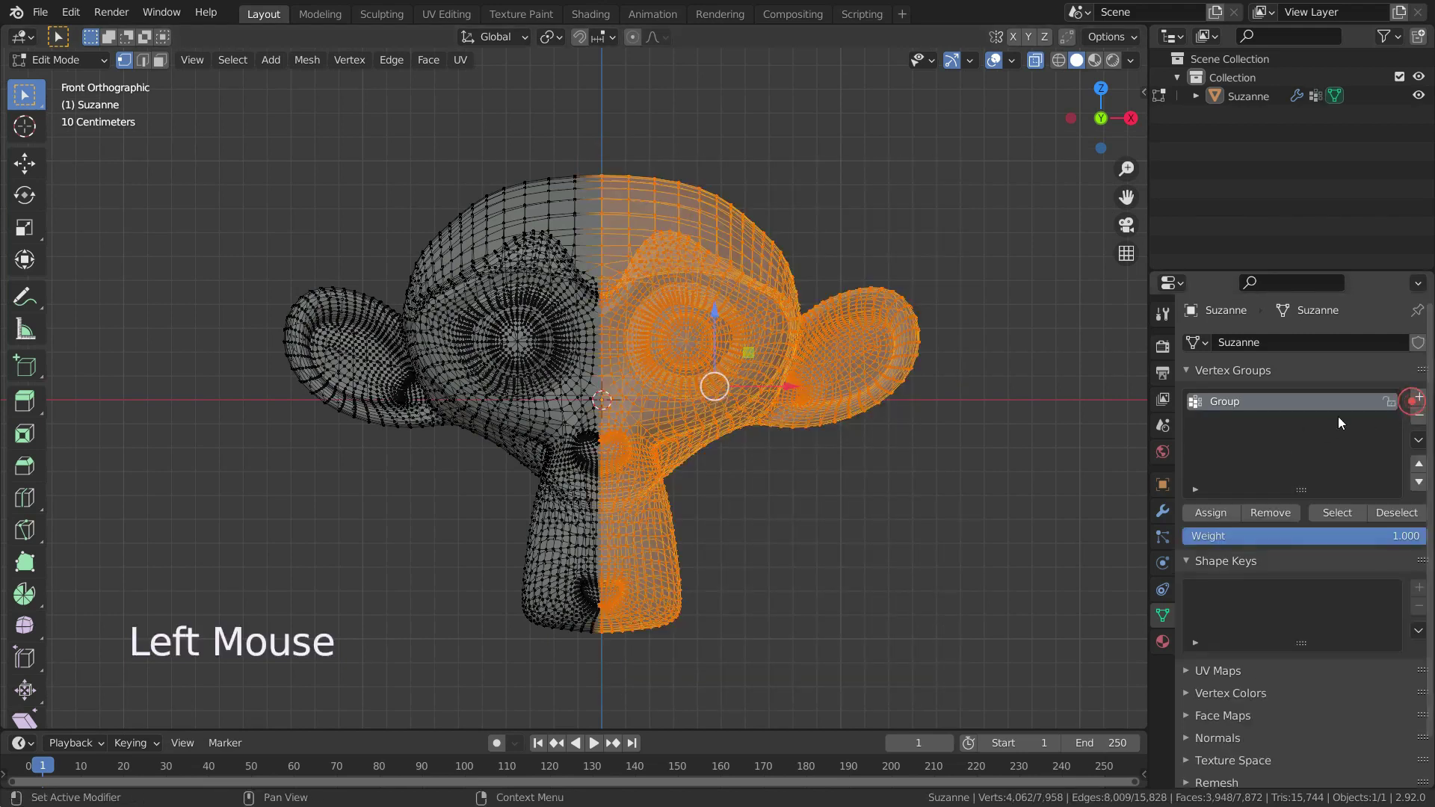
click(1240, 406)
text(half of the)
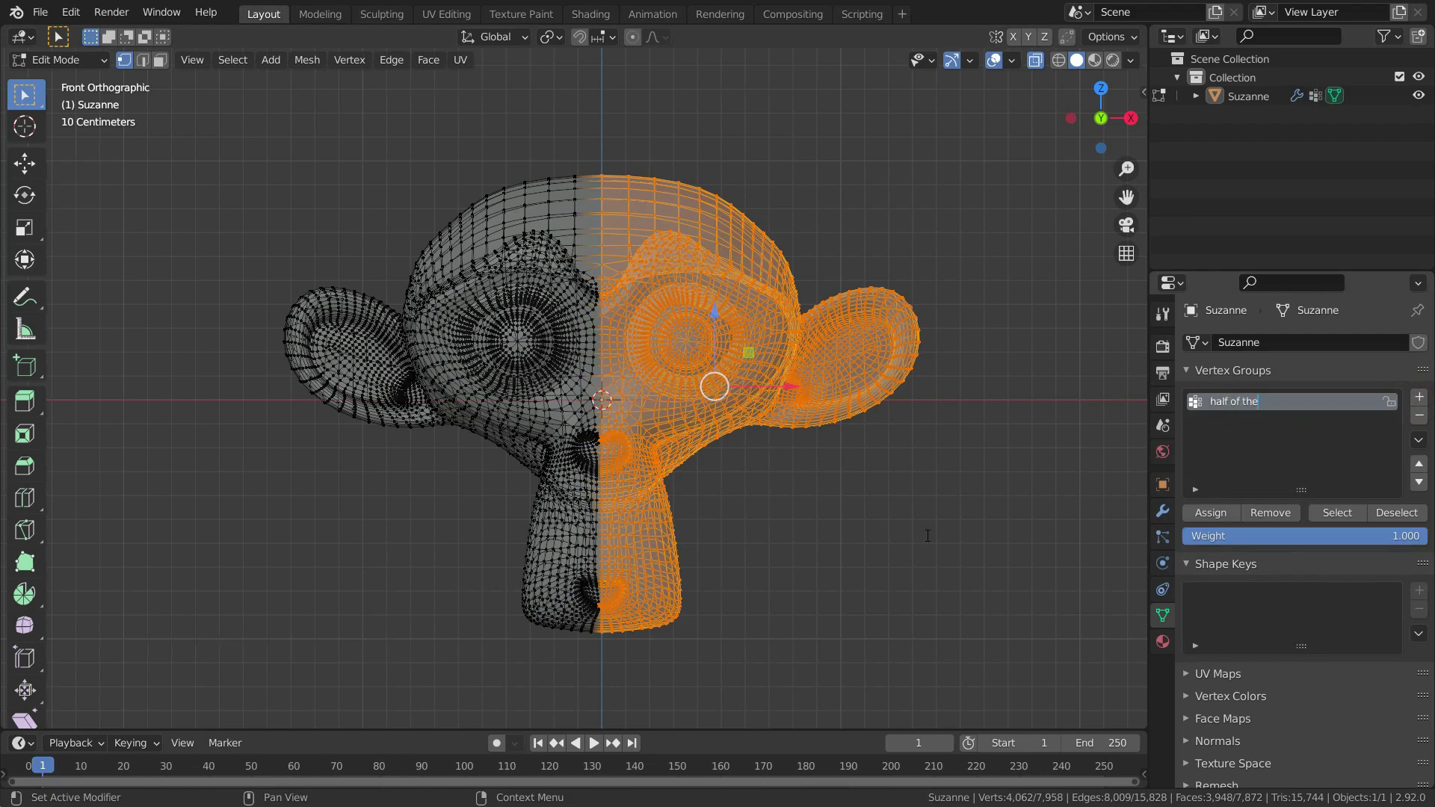
text( monkey)
click(1211, 514)
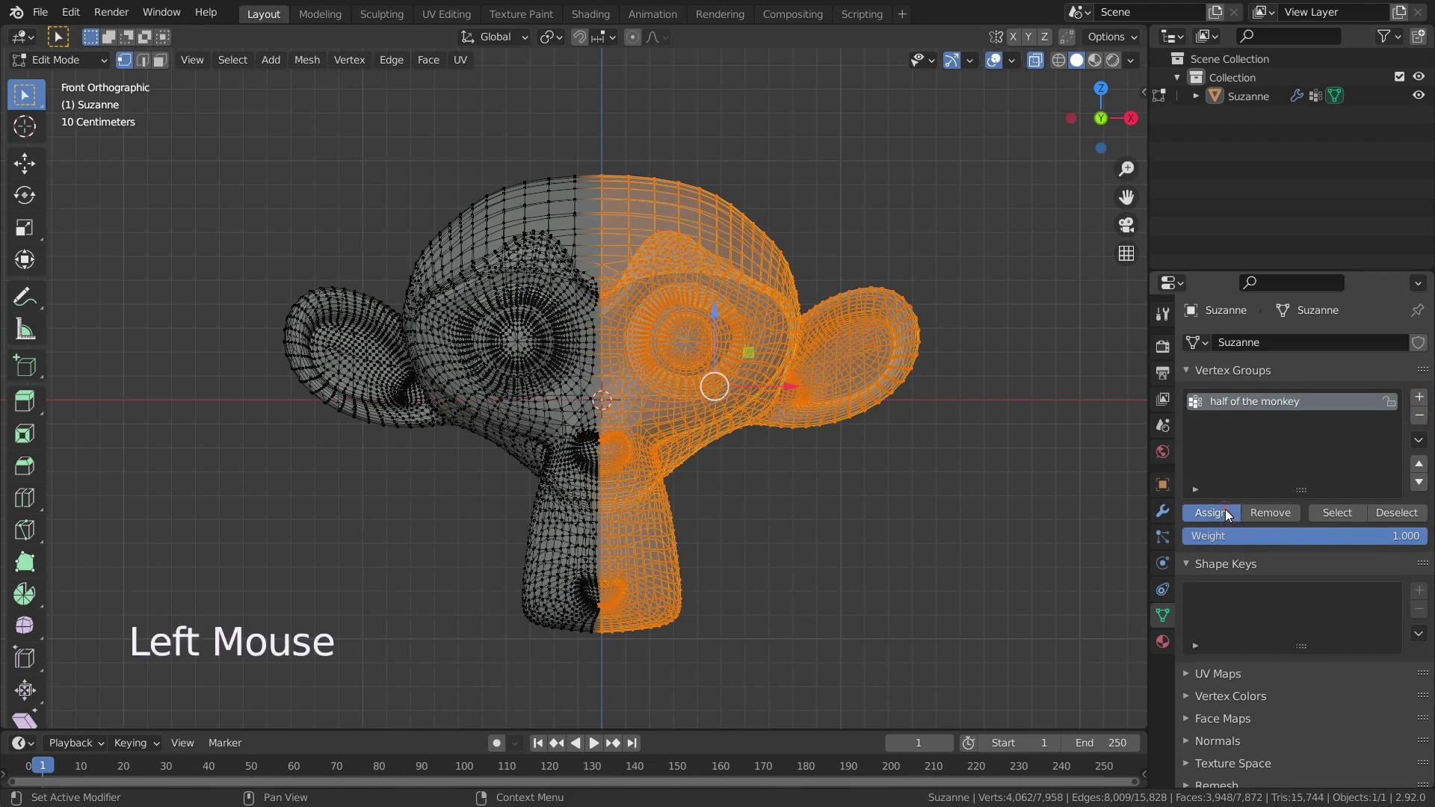
click(1162, 512)
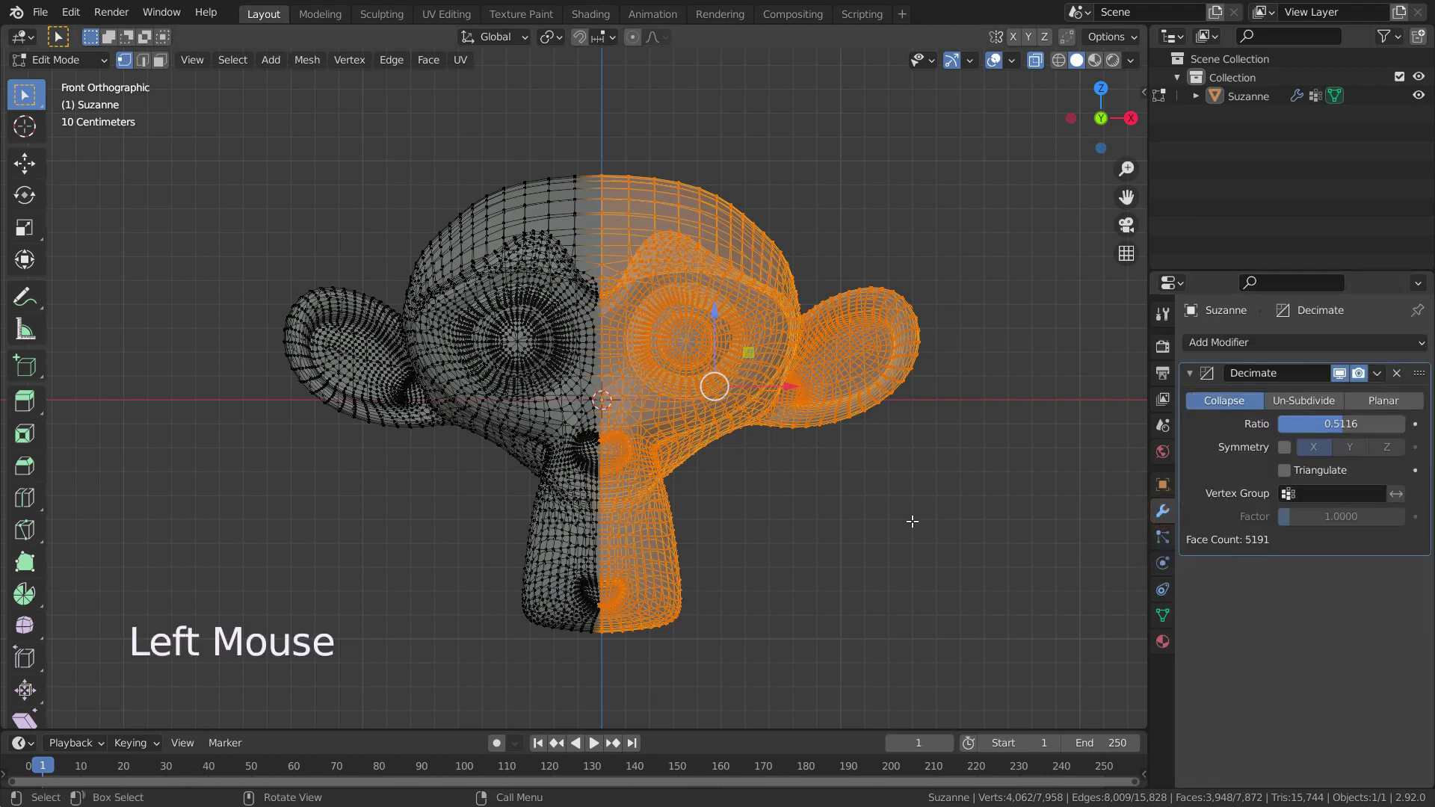
key(Tab)
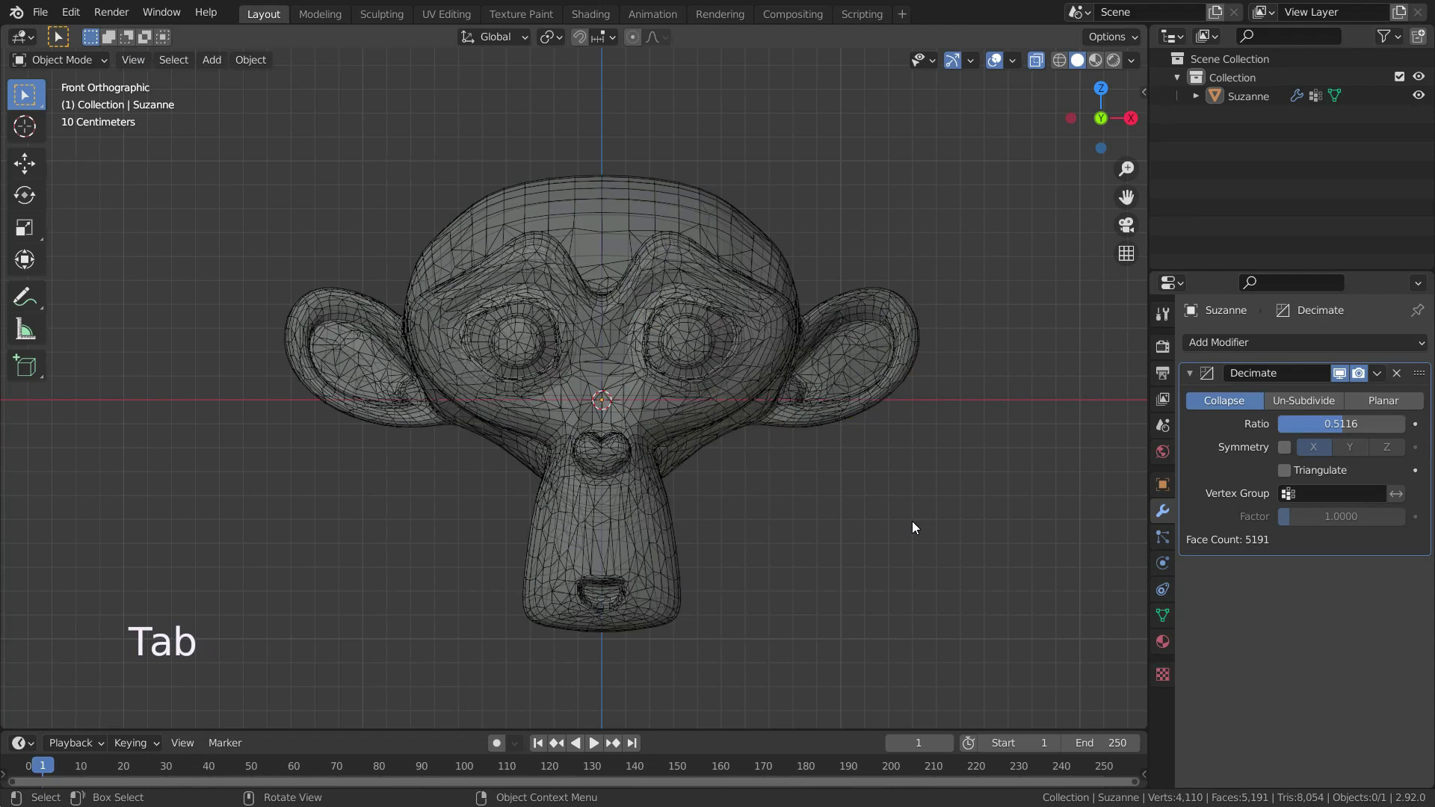
Turn off X-ray and restrict the Decimate modifier to the vertex group "half of the monkey".
key(alt+z)
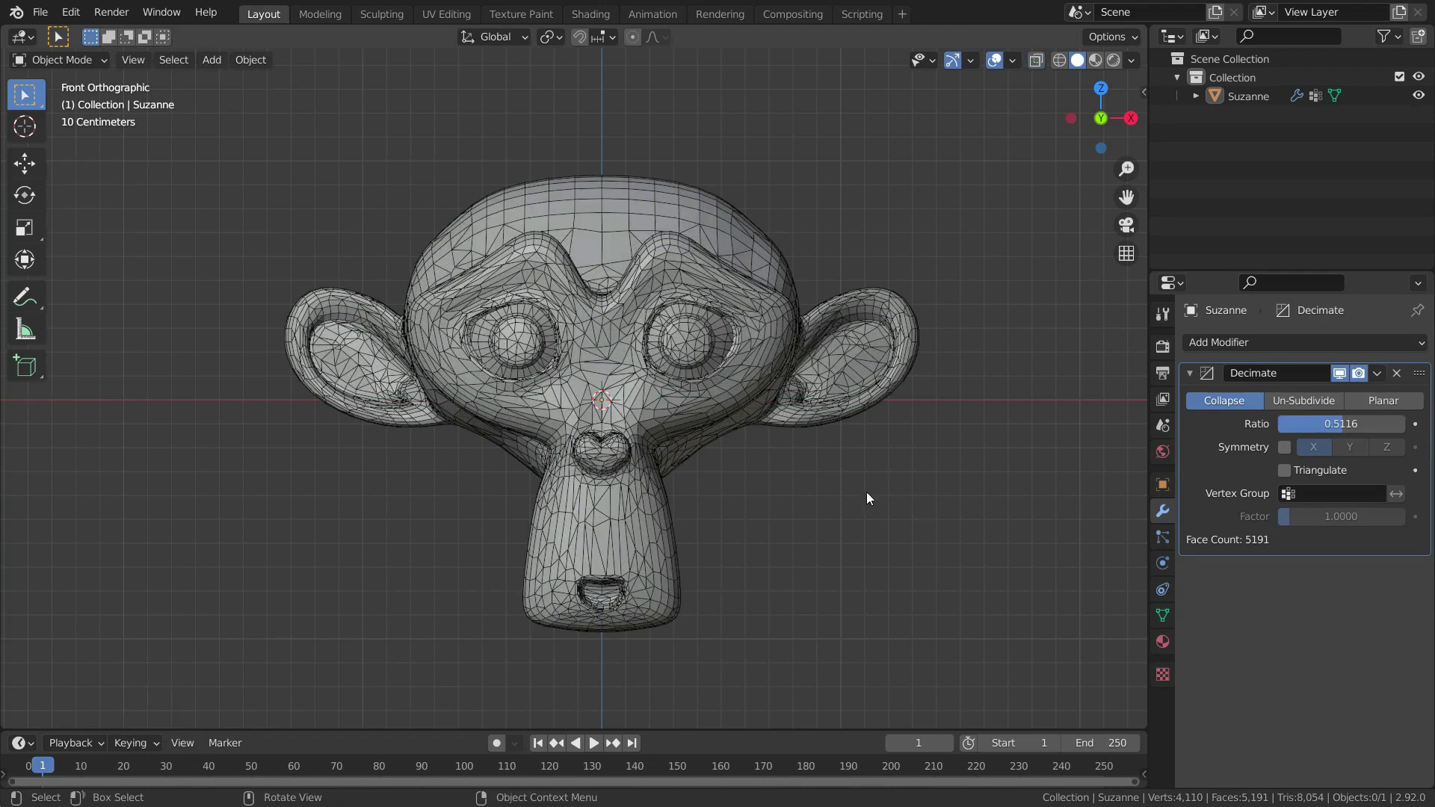
click(1275, 492)
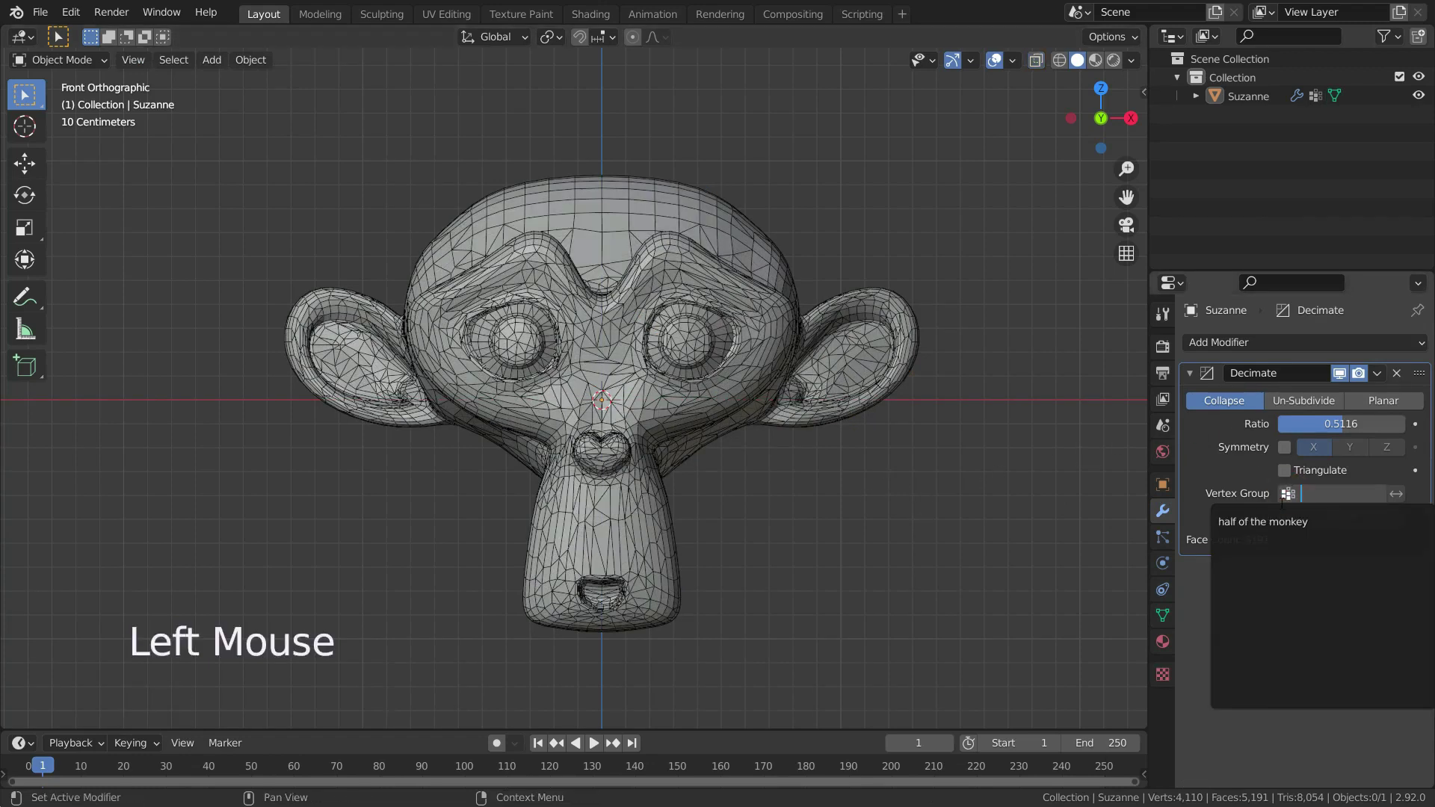
click(1273, 521)
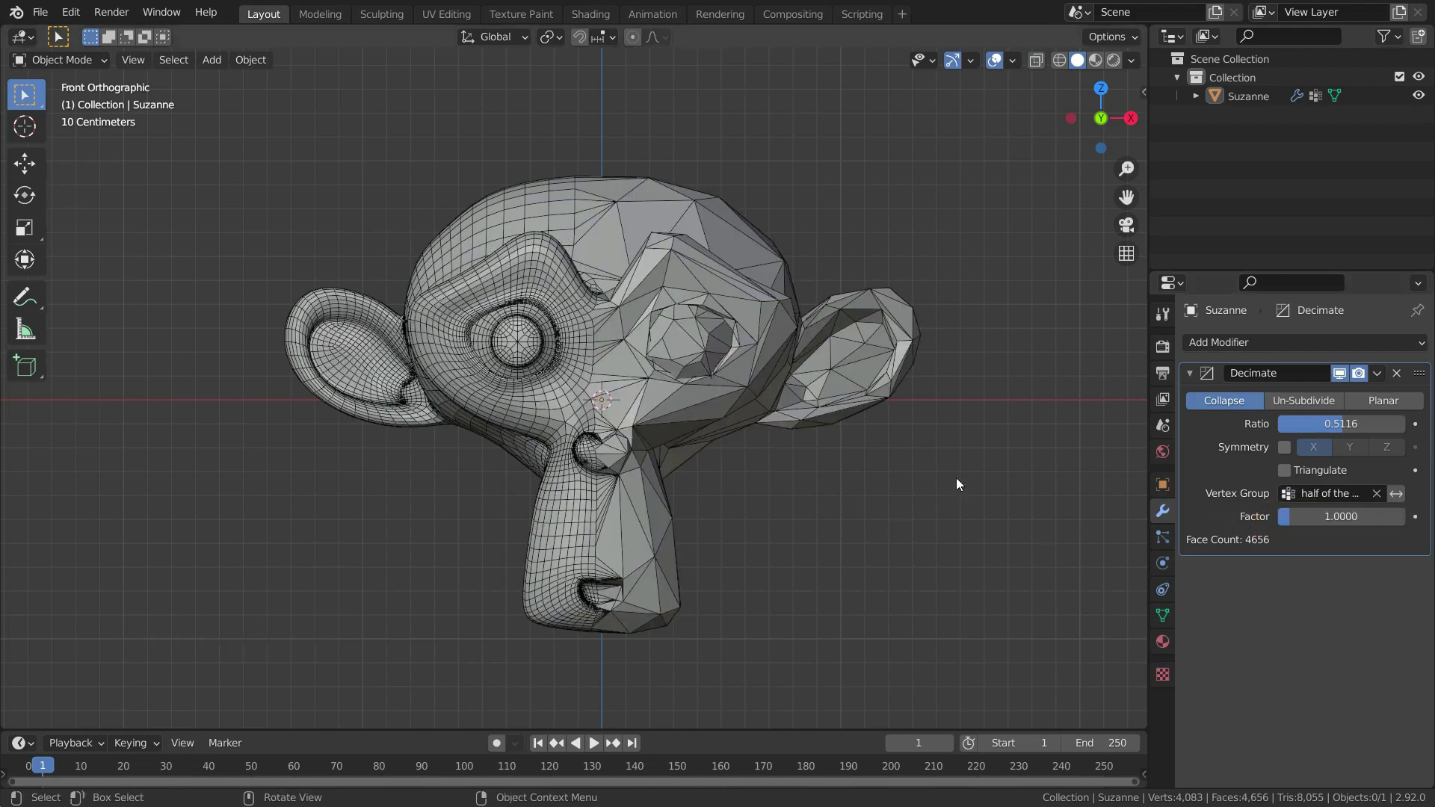
scroll(649, 384, up, 1)
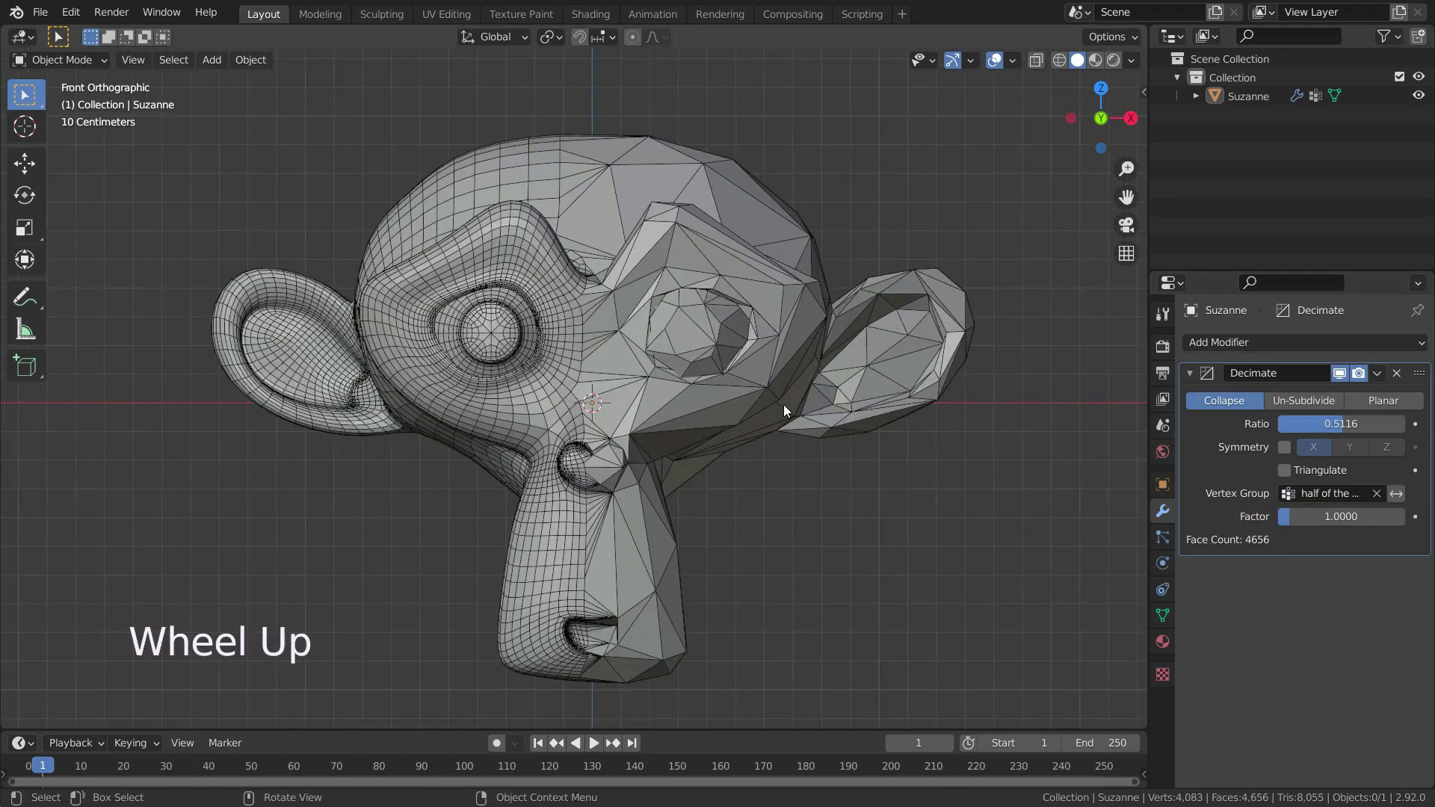
Set the Decimate ratio to 0.5349 and the vertex group factor to 10.
mouse_move(1334, 424)
mouse_down()
mouse_move(1315, 425)
mouse_move(1370, 424)
mouse_move(1270, 424)
mouse_move(1320, 425)
mouse_up()
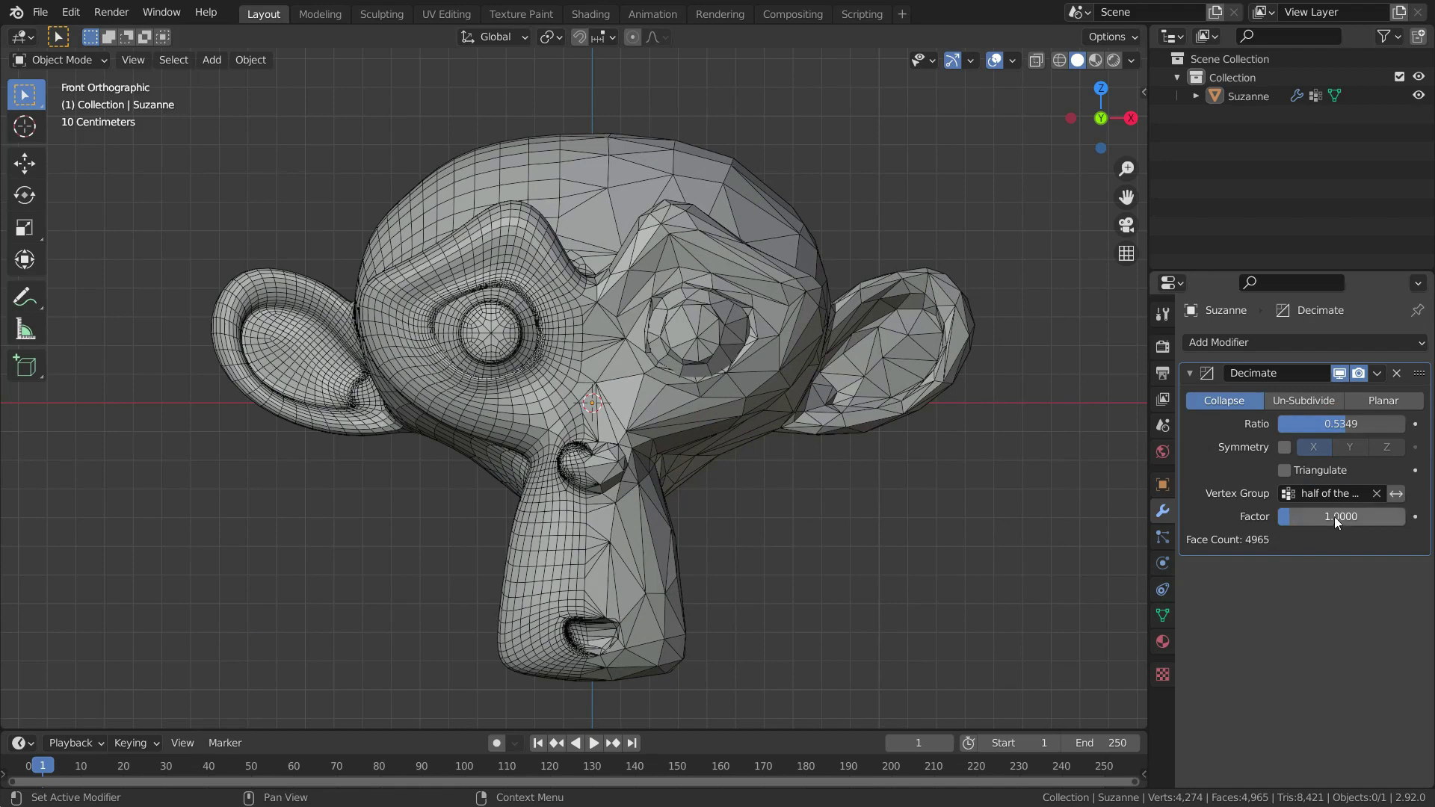
drag(1290, 517, 1405, 521)
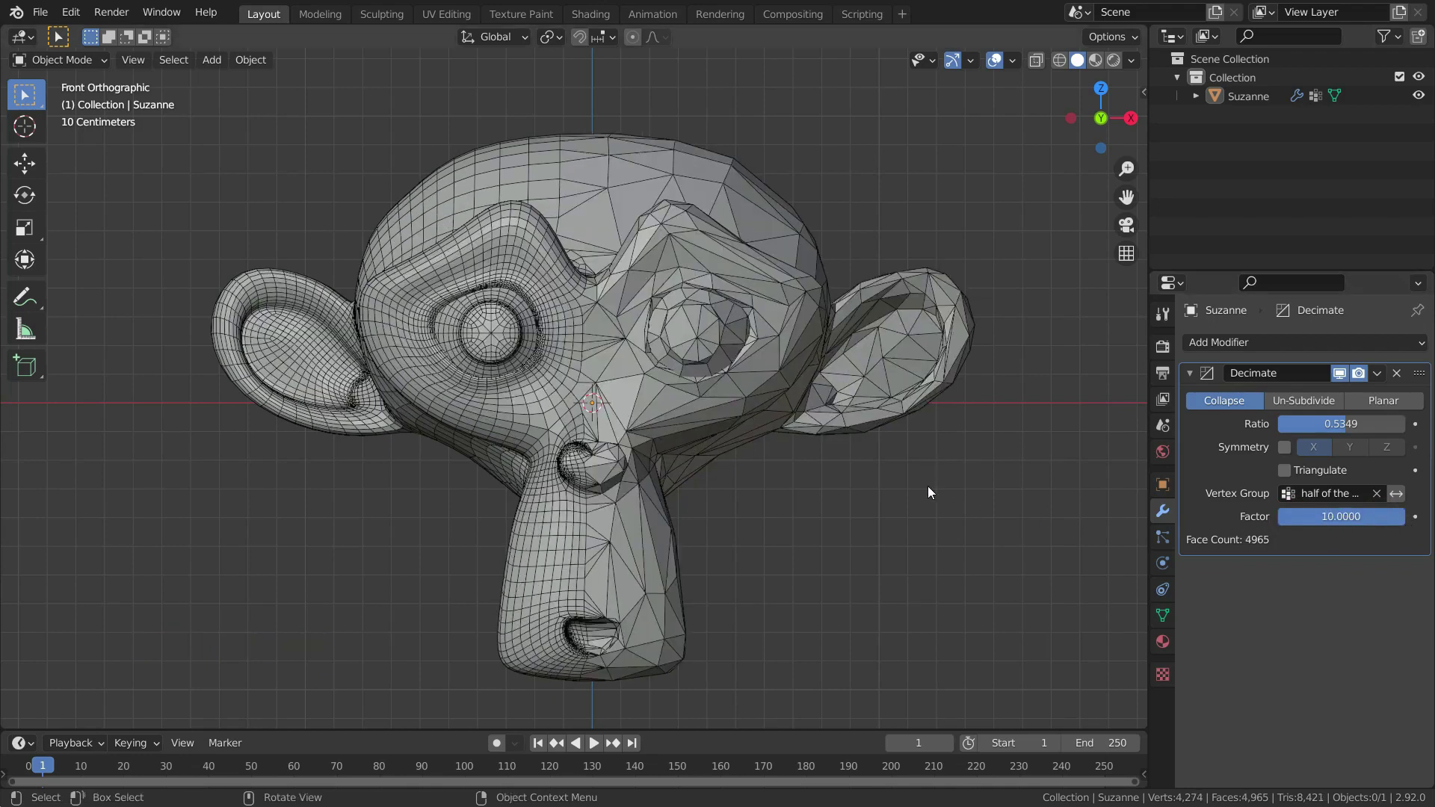
Reassign the selected vertices to "half of the monkey" with weight 0.839, and set the Decimate factor to 4.1279 back in Object Mode.
key(Tab)
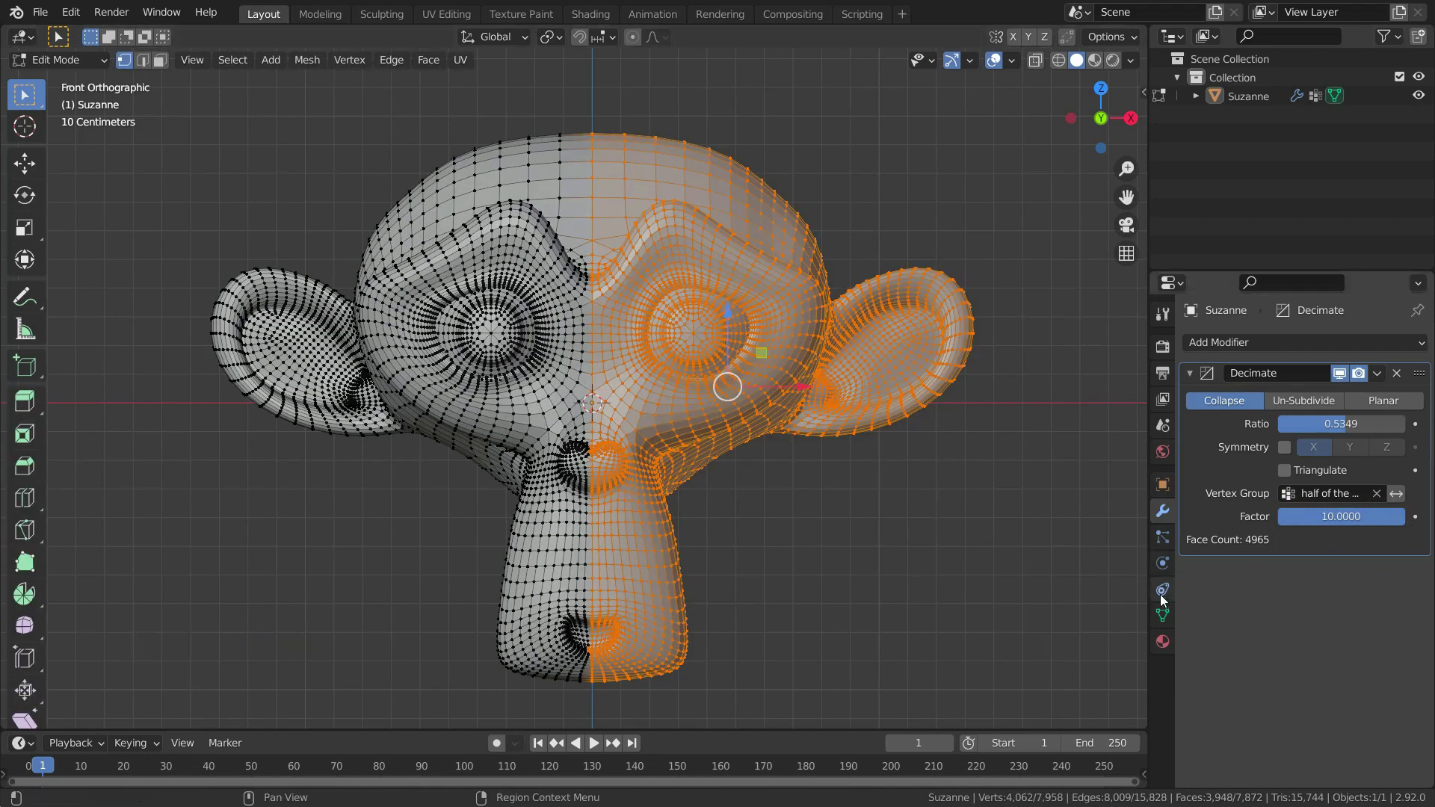
click(1162, 615)
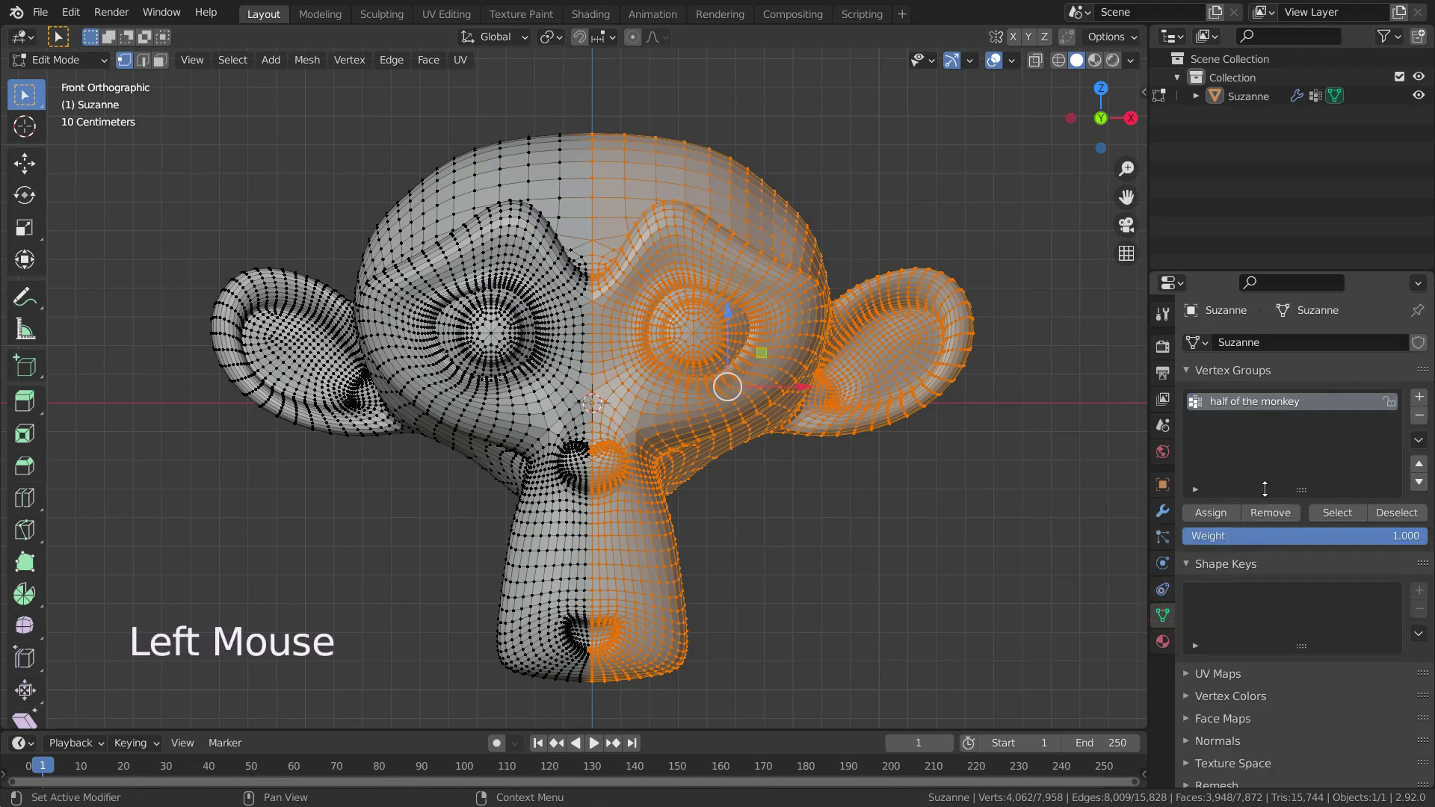
mouse_move(1381, 537)
mouse_down()
mouse_move(1415, 535)
mouse_move(1389, 536)
mouse_up()
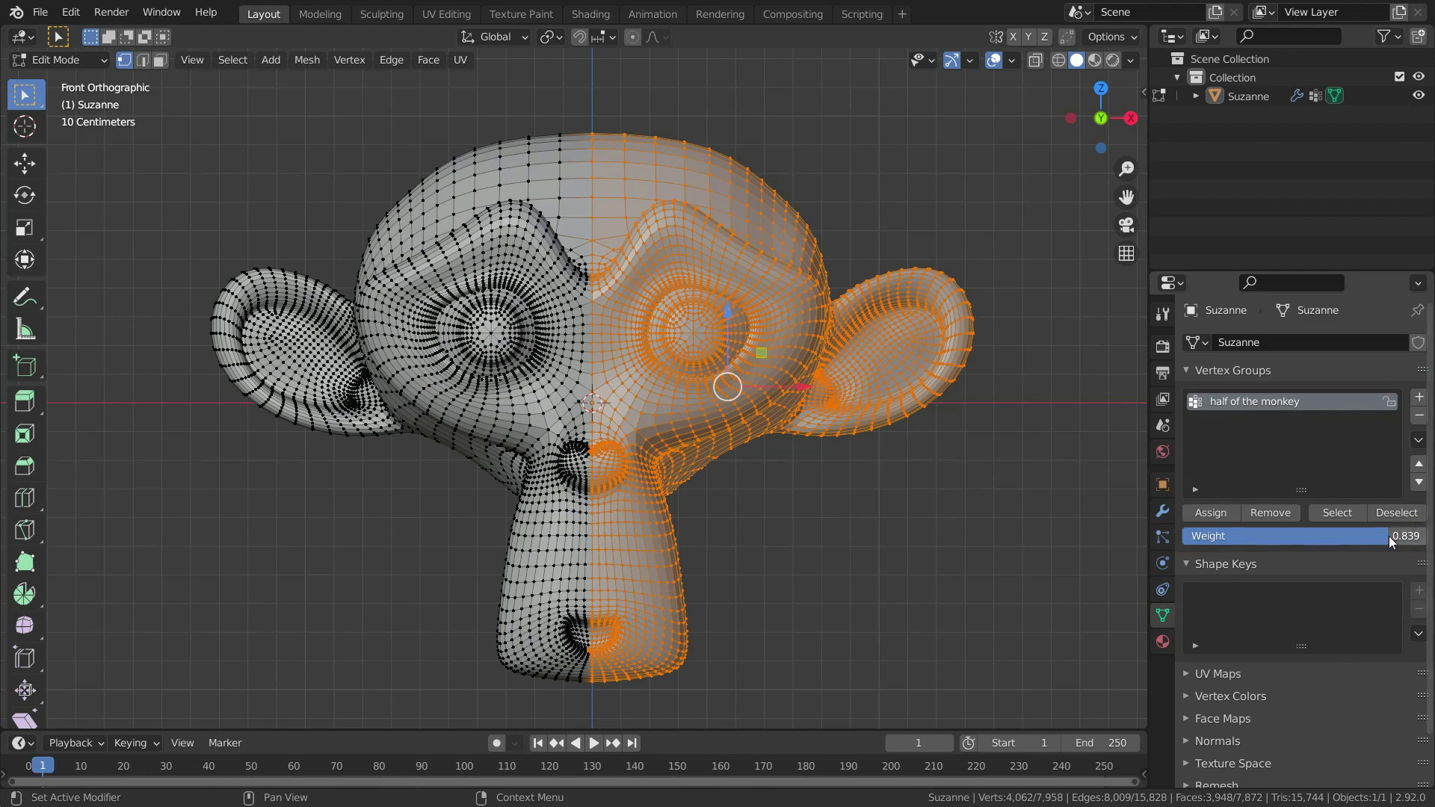
click(1215, 514)
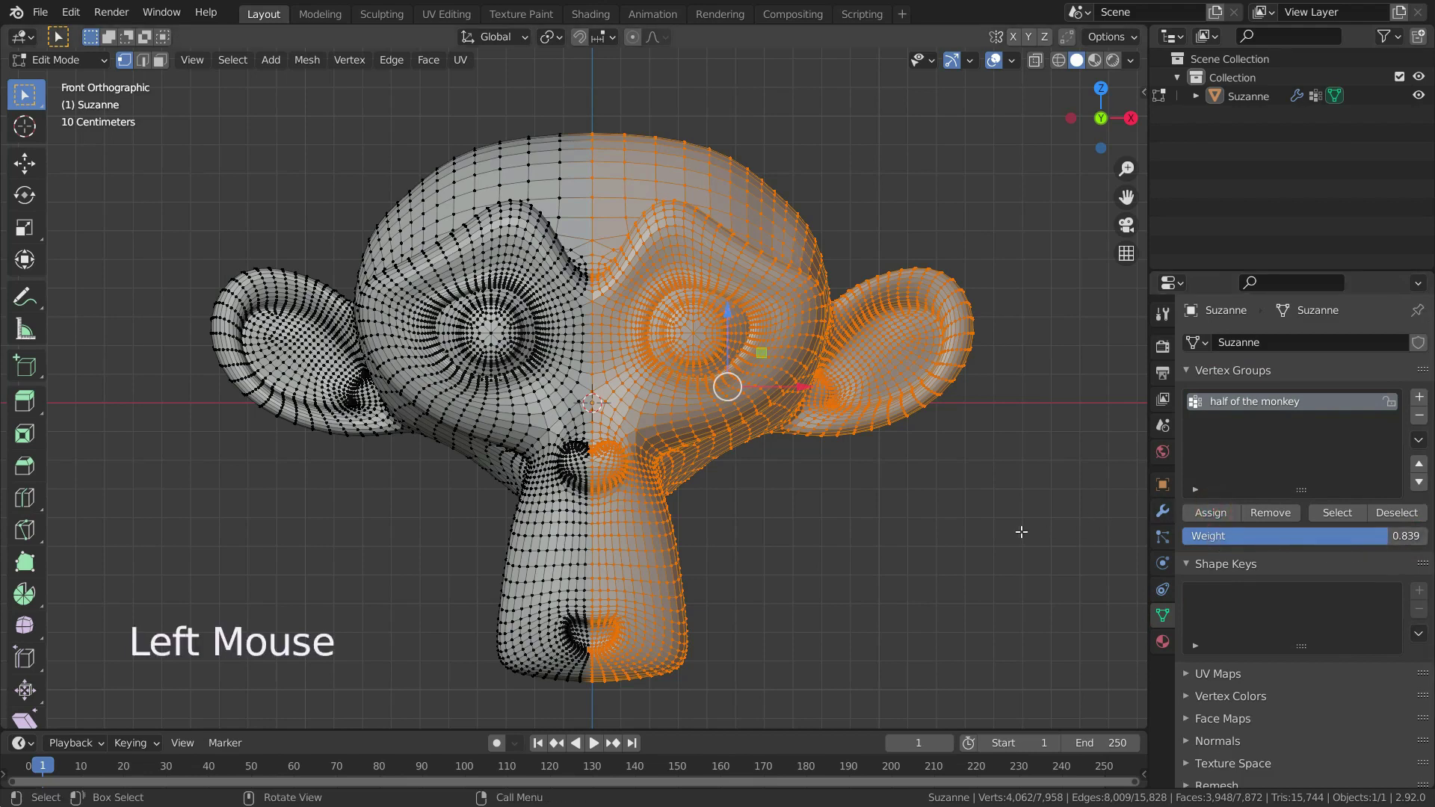
key(Tab)
click(1160, 506)
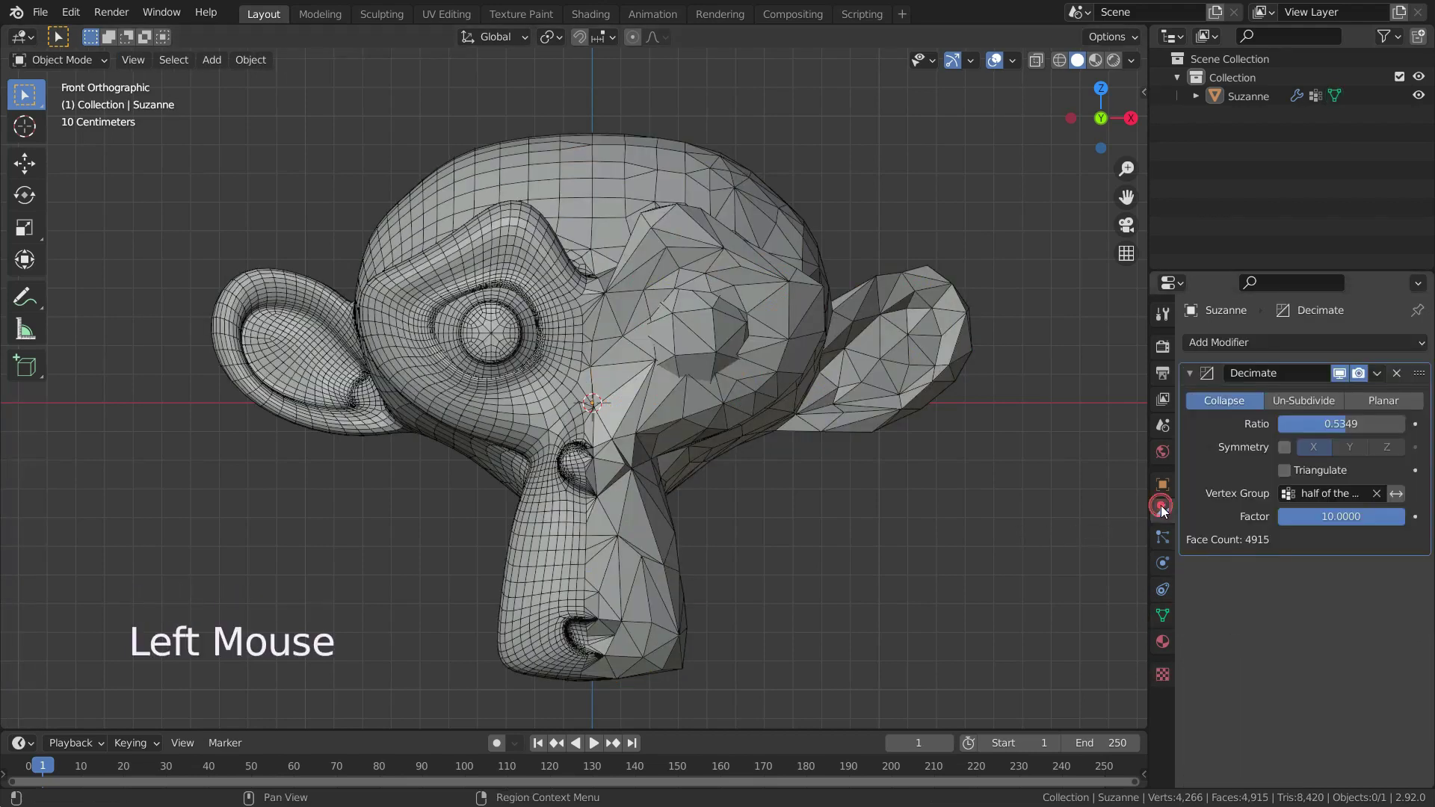
mouse_move(1397, 517)
mouse_down()
mouse_move(1289, 517)
mouse_move(1398, 517)
mouse_move(1328, 517)
mouse_up()
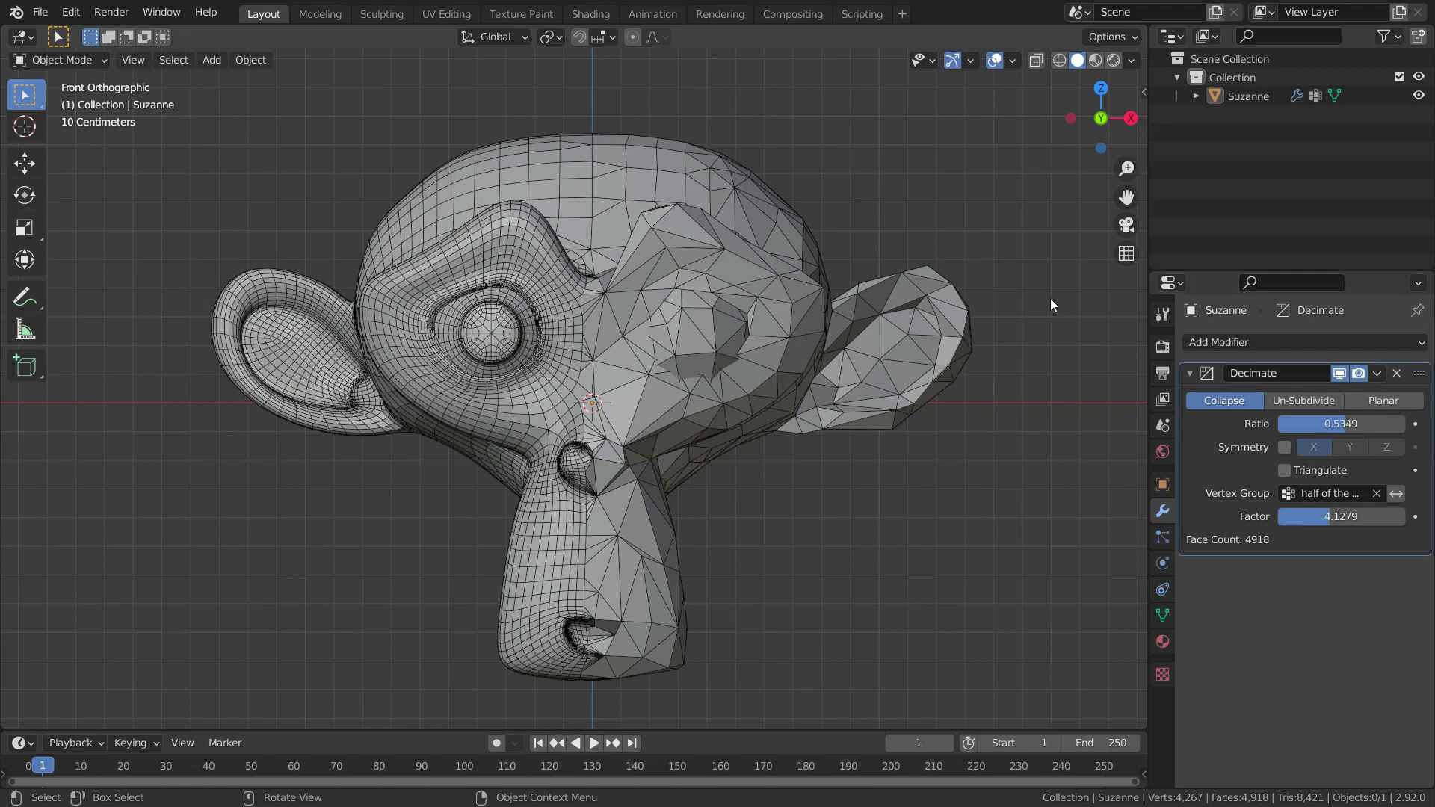
Switch the Decimate modifier to Un-Subdivide mode with 6 iterations.
click(1290, 399)
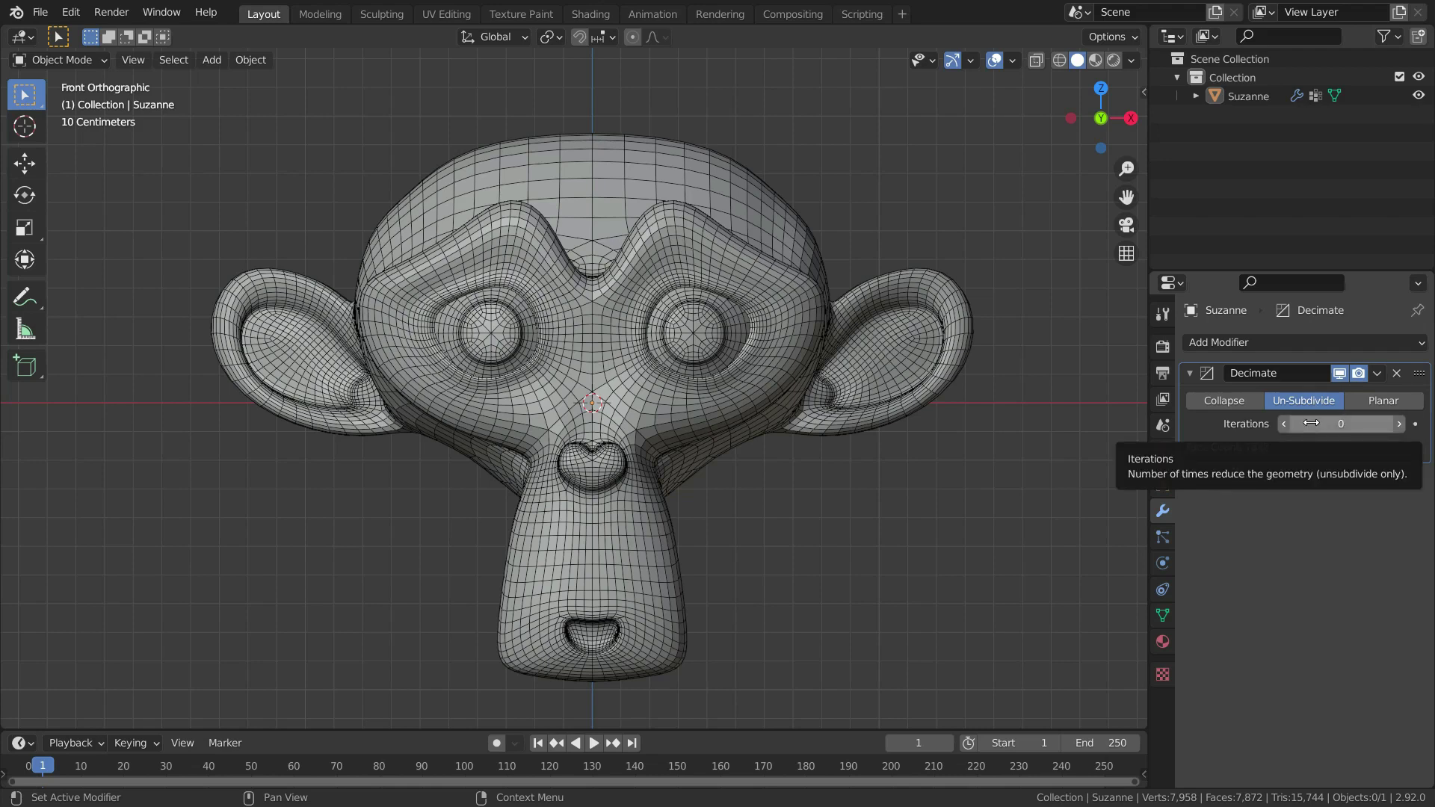
drag(1311, 423, 1349, 423)
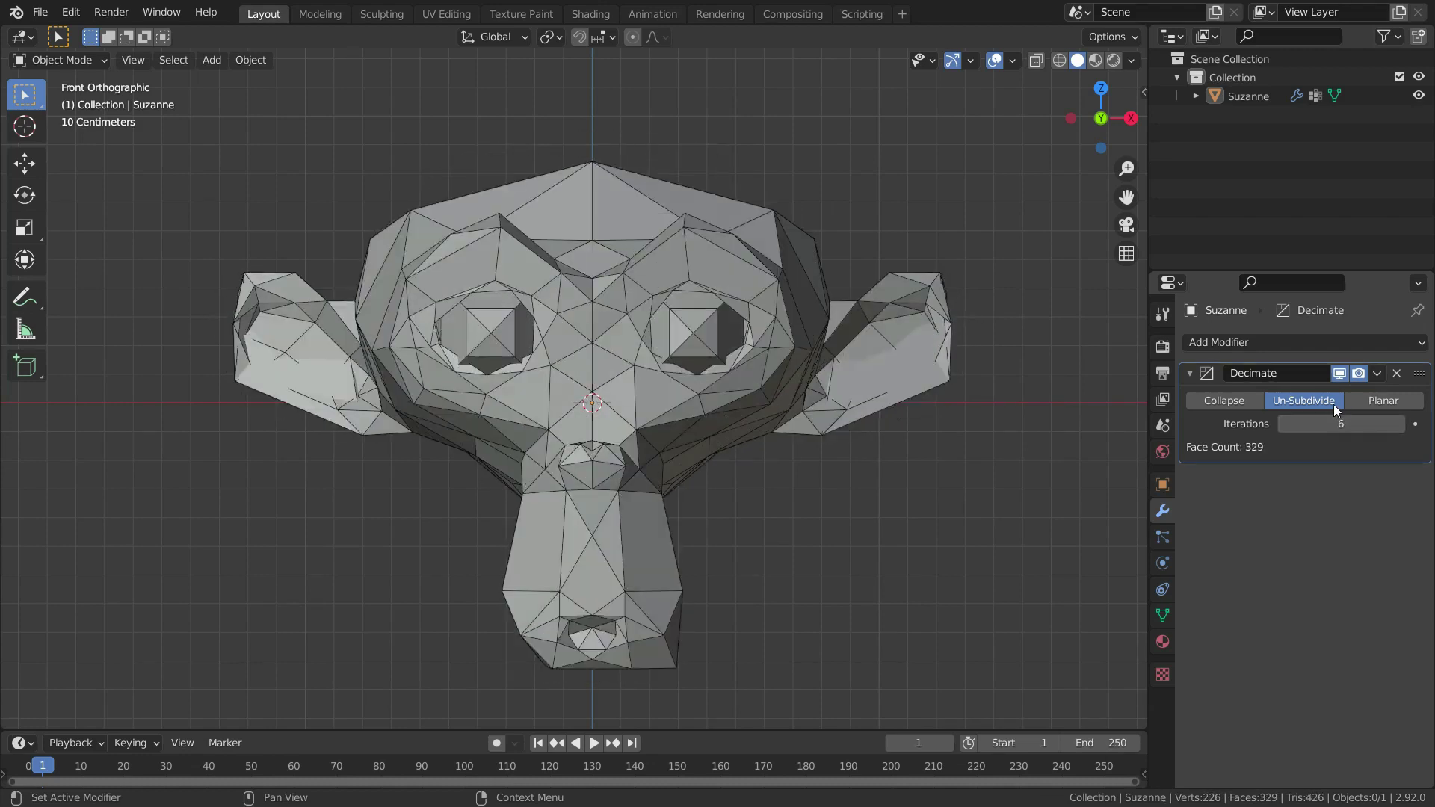
Switch the Decimate modifier to Planar mode, set the angle limit to 10°, and inspect the monkey from several angles.
click(1380, 400)
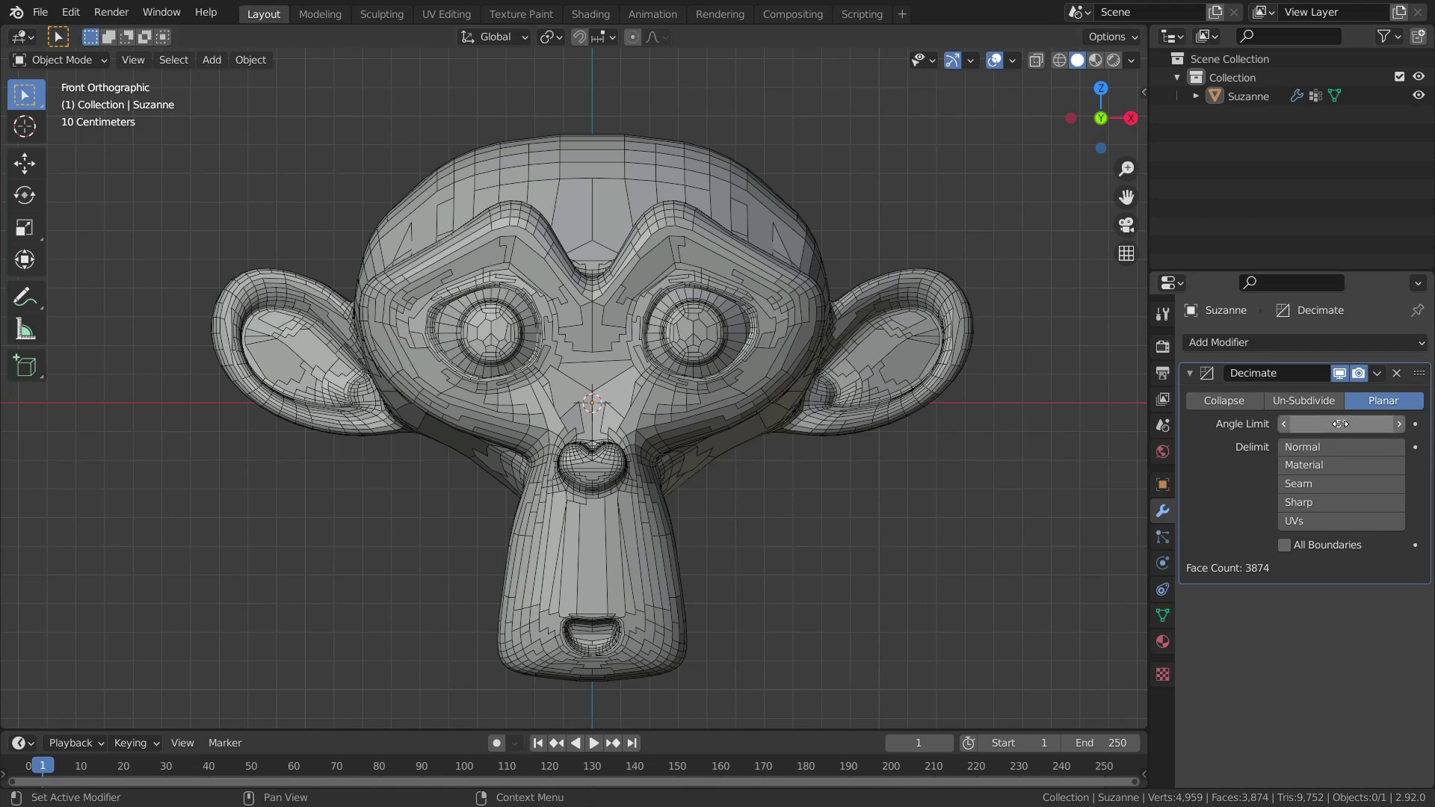
middle_drag(745, 452, 812, 423)
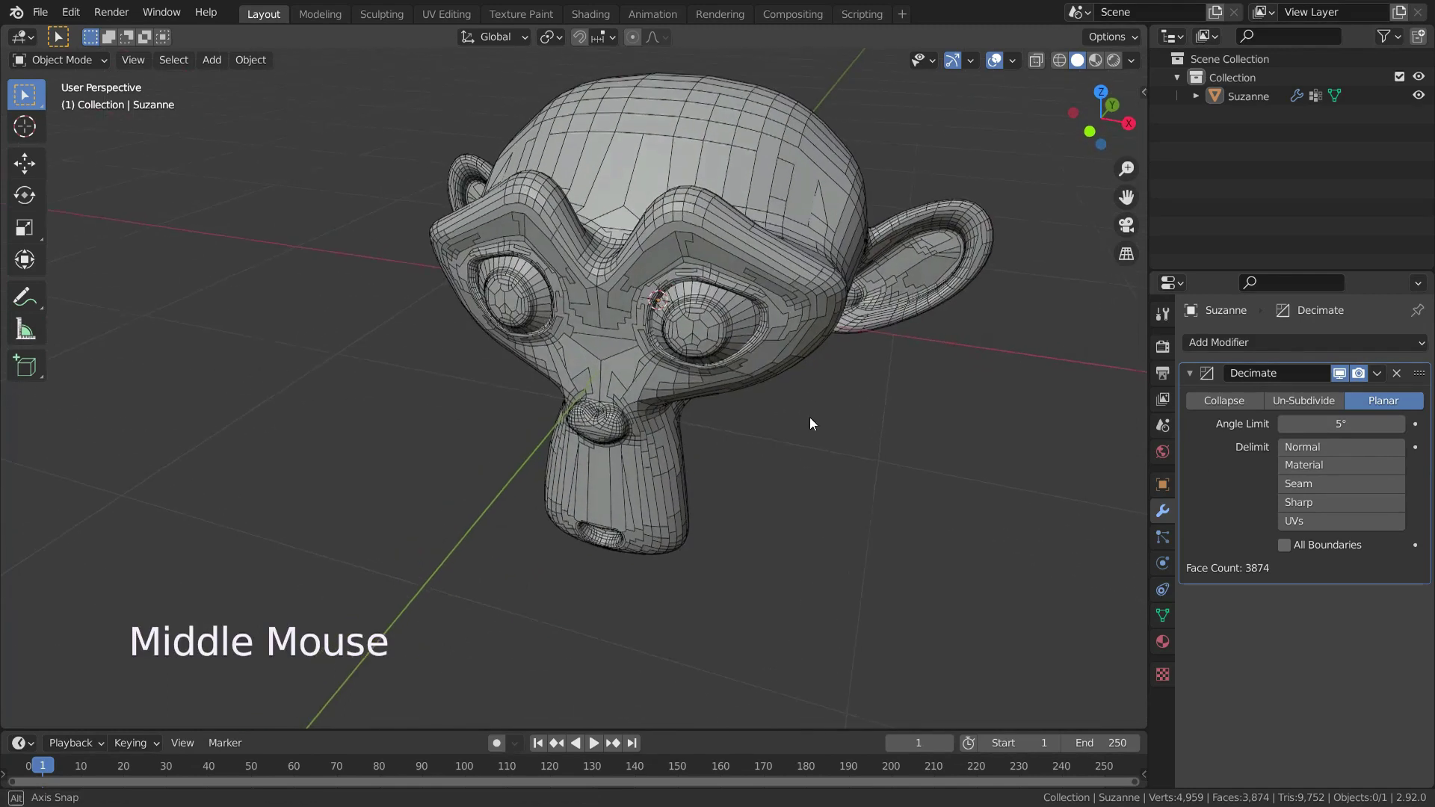
click(1326, 423)
text(1)
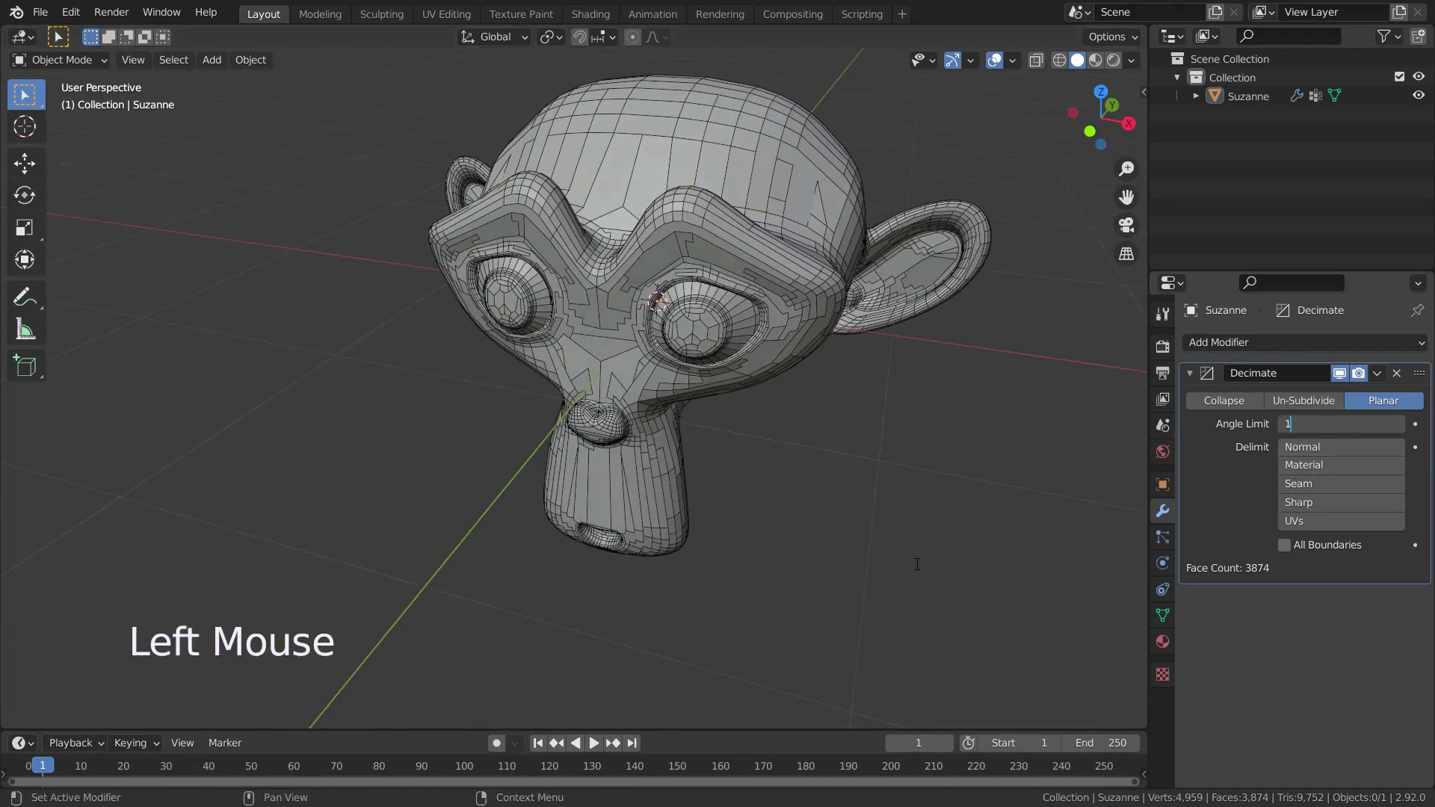
text(0)
key(Return)
scroll(678, 248, up, 3)
middle_drag(720, 197, 687, 160)
scroll(698, 235, down, 3)
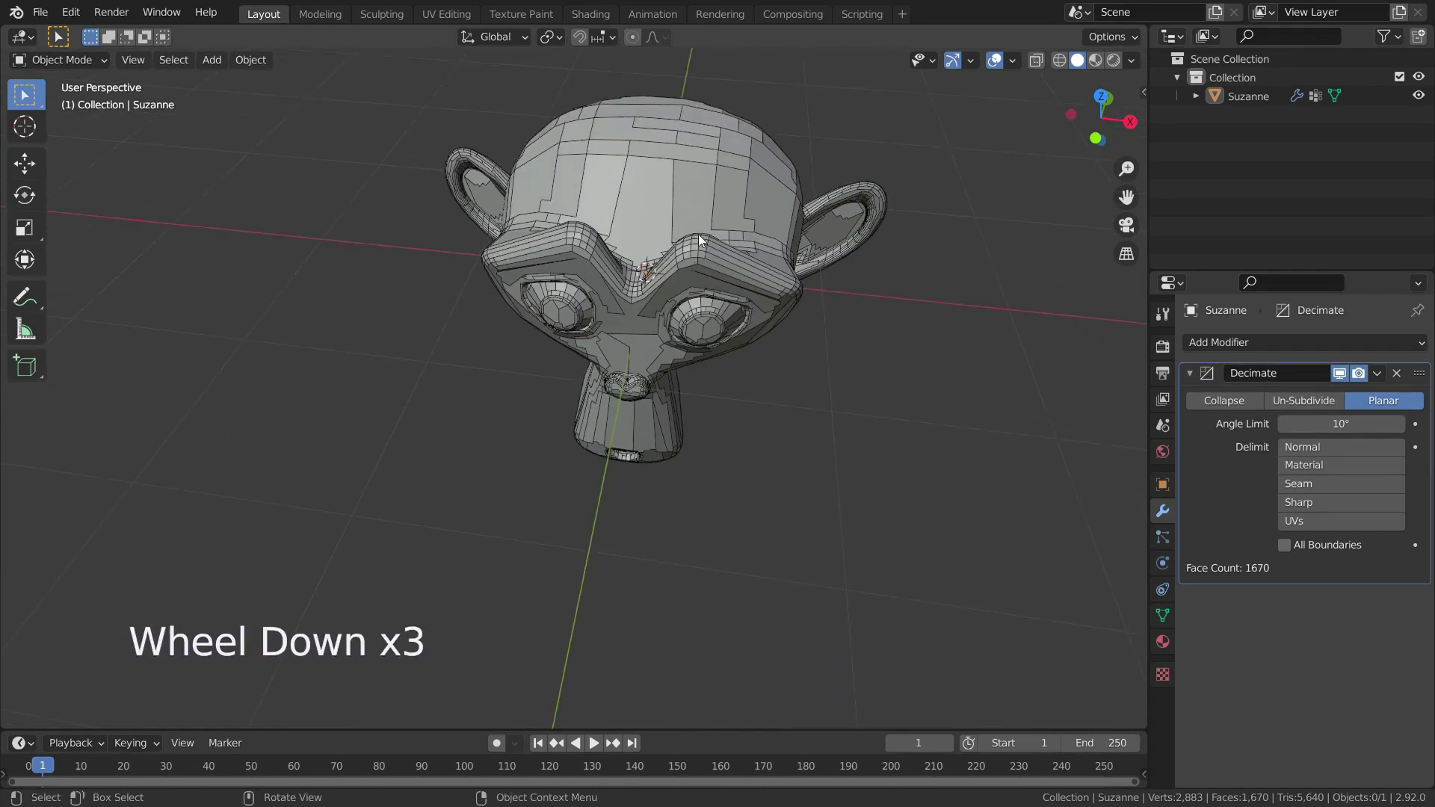
scroll(711, 257, up, 3)
middle_drag(711, 257, 792, 209)
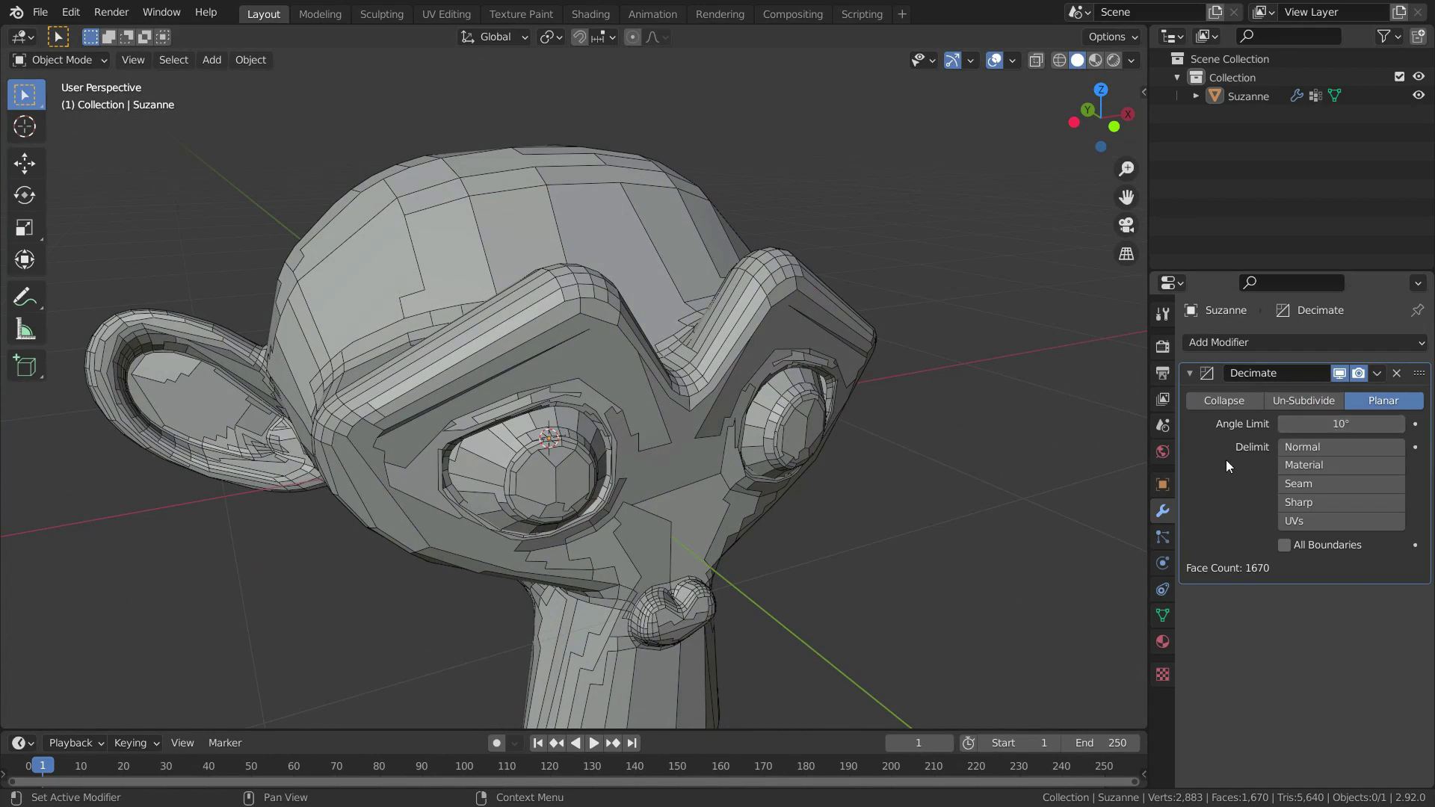
Enable All Boundaries on the Decimate modifier, toggling it to compare the monkey's faces with and without it.
click(1283, 544)
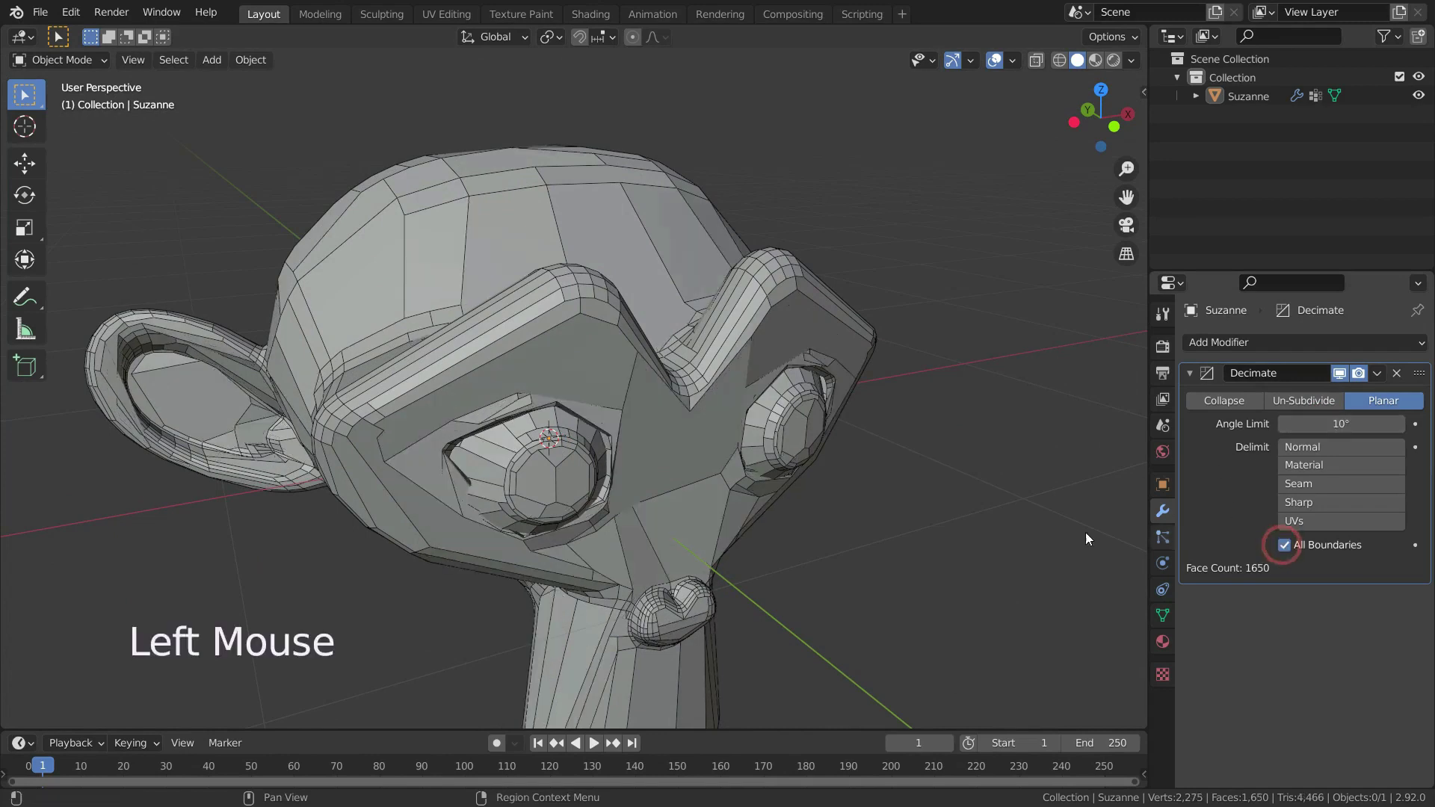
scroll(563, 386, down, 3)
scroll(563, 386, up, 3)
middle_drag(539, 347, 646, 342)
scroll(657, 347, down, 3)
click(1283, 545)
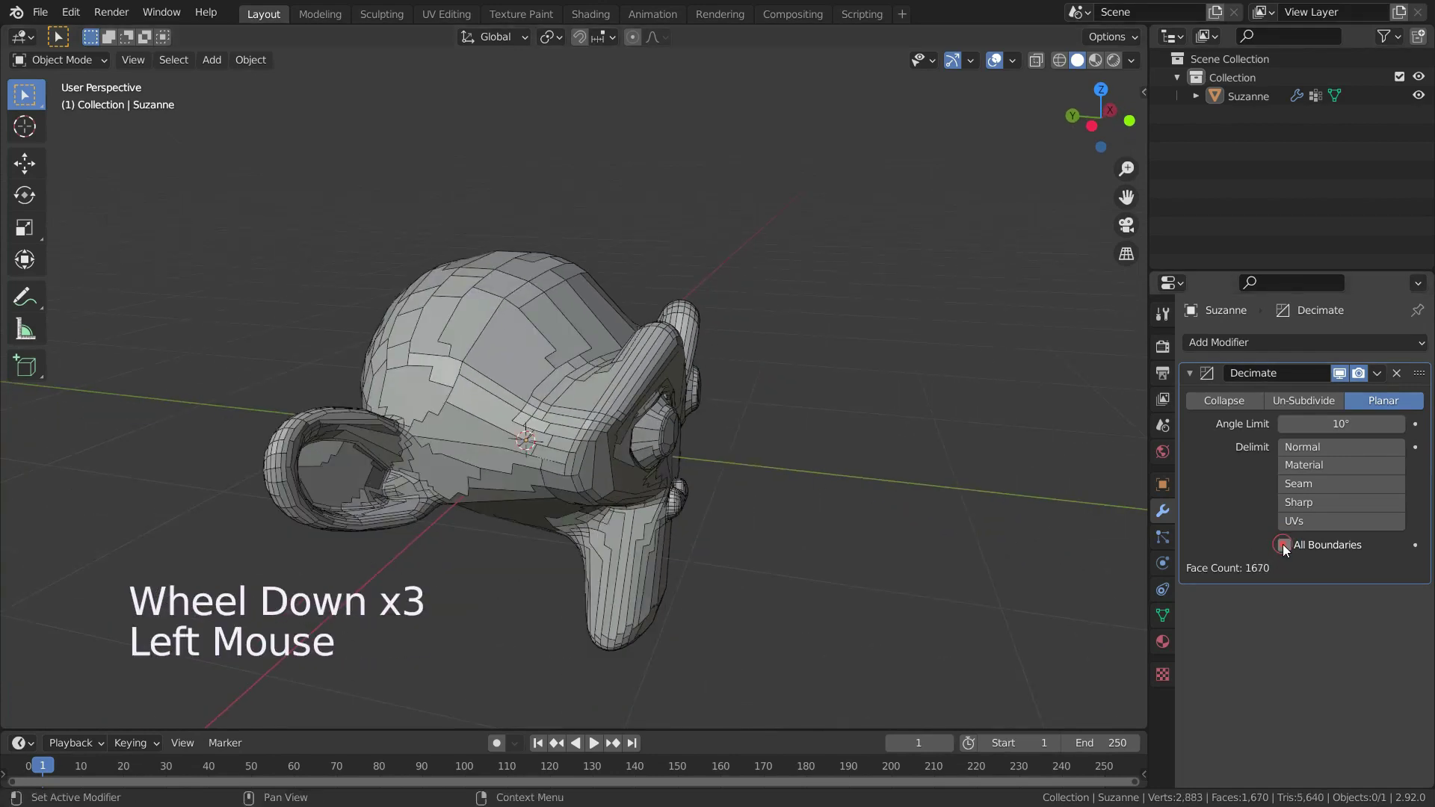
click(1283, 545)
click(1283, 545)
click(1283, 545)
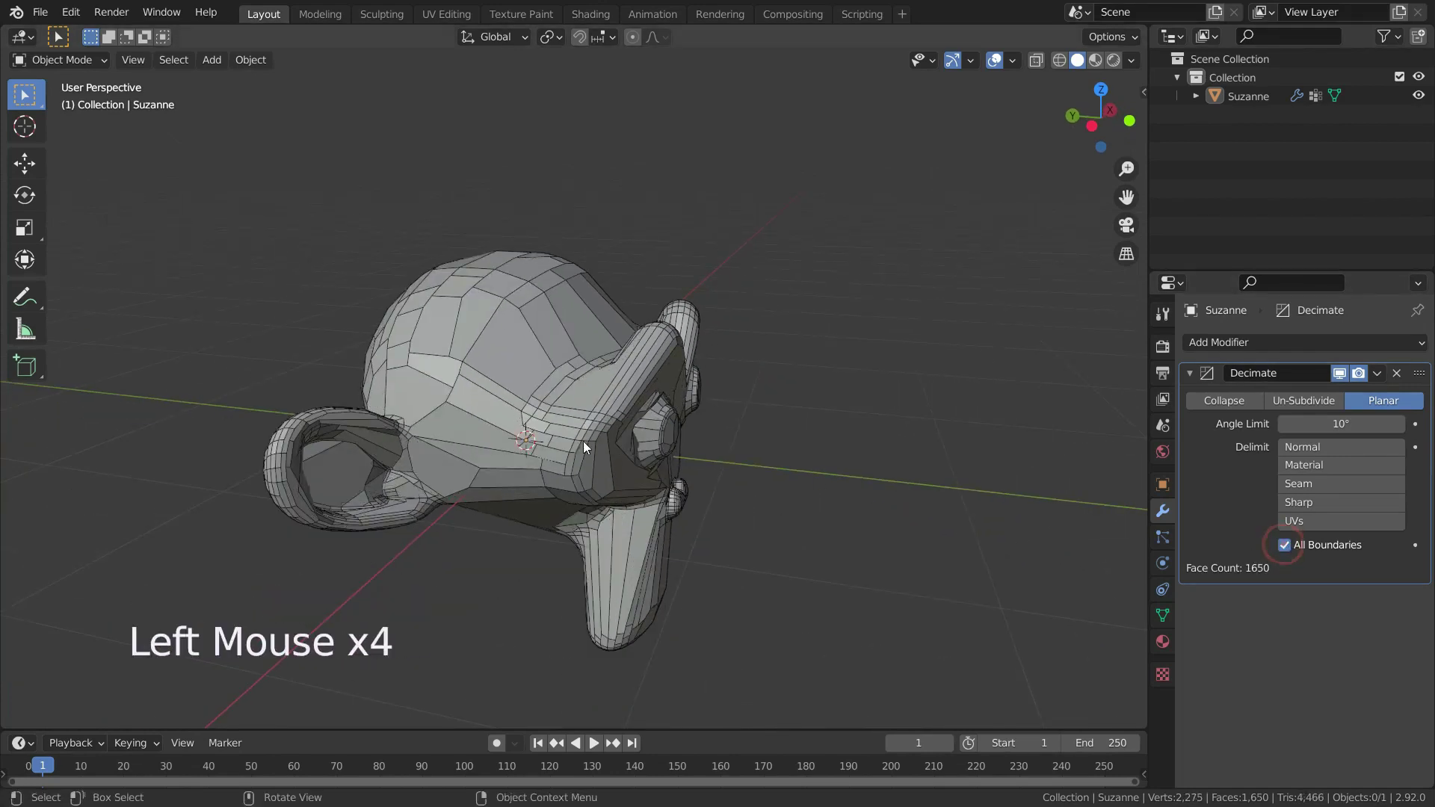
scroll(545, 360, up, 3)
middle_drag(545, 360, 590, 459)
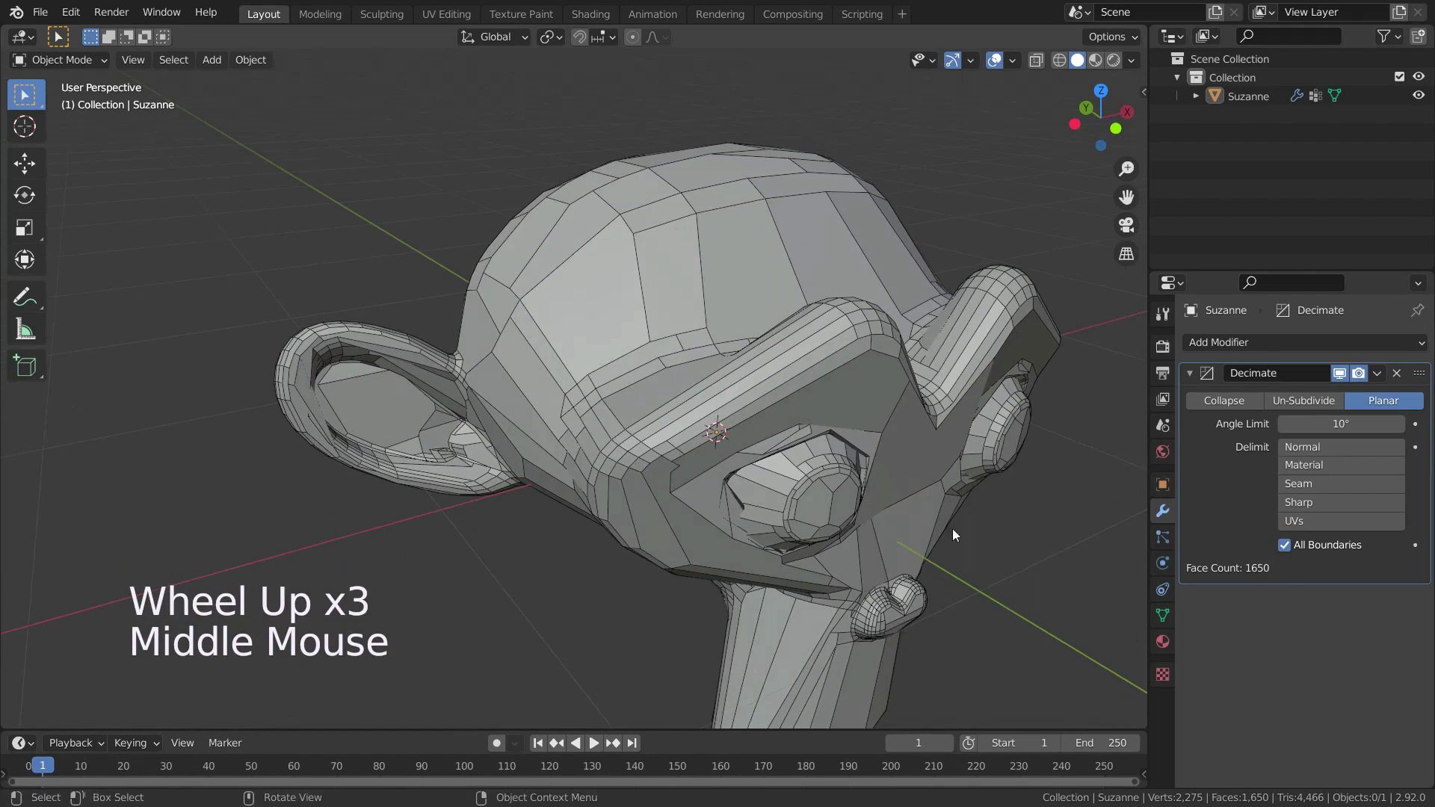
Turn All Boundaries off and on again to compare its effect on the monkey's forehead up close.
click(1283, 544)
scroll(688, 331, down, 1)
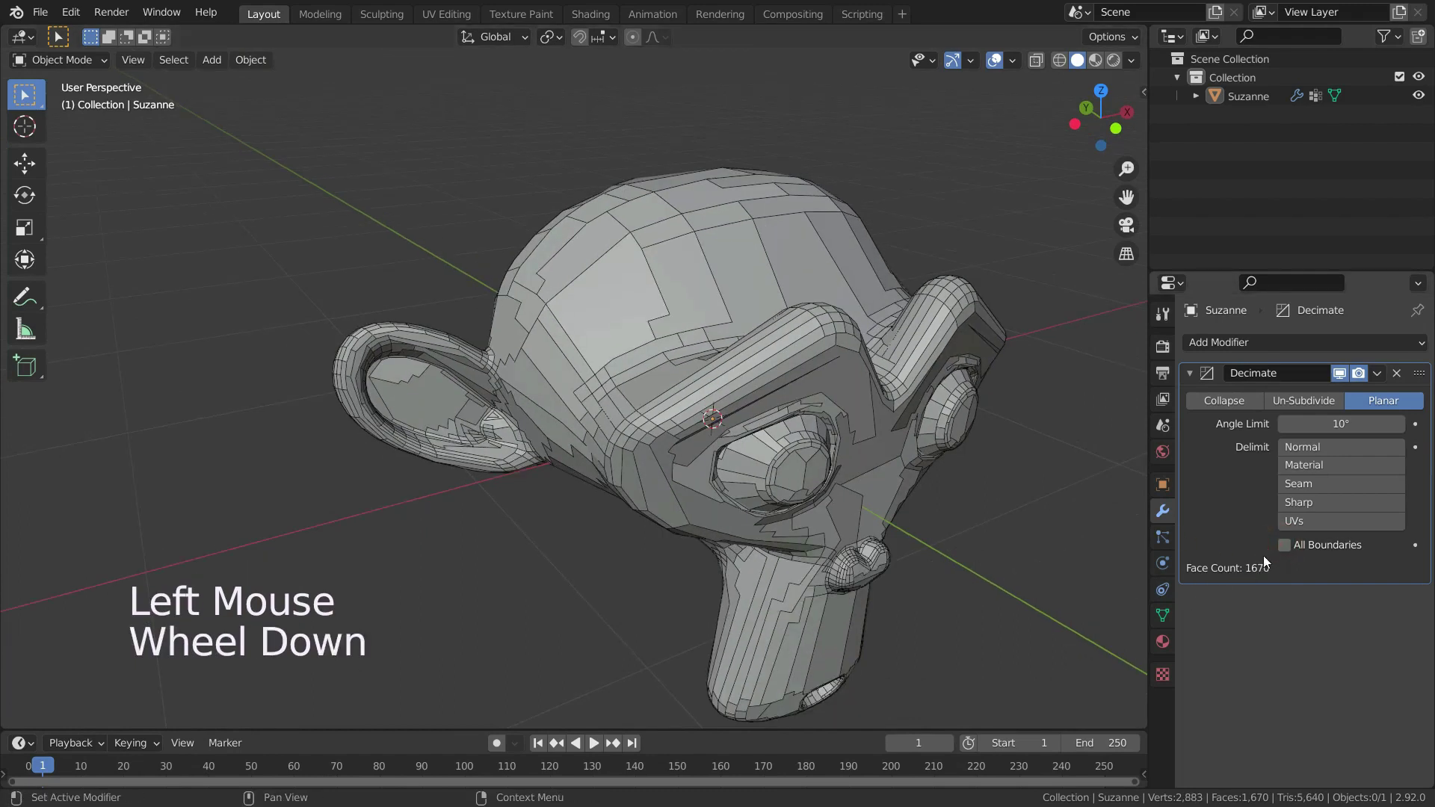
click(1284, 545)
scroll(729, 377, down, 3)
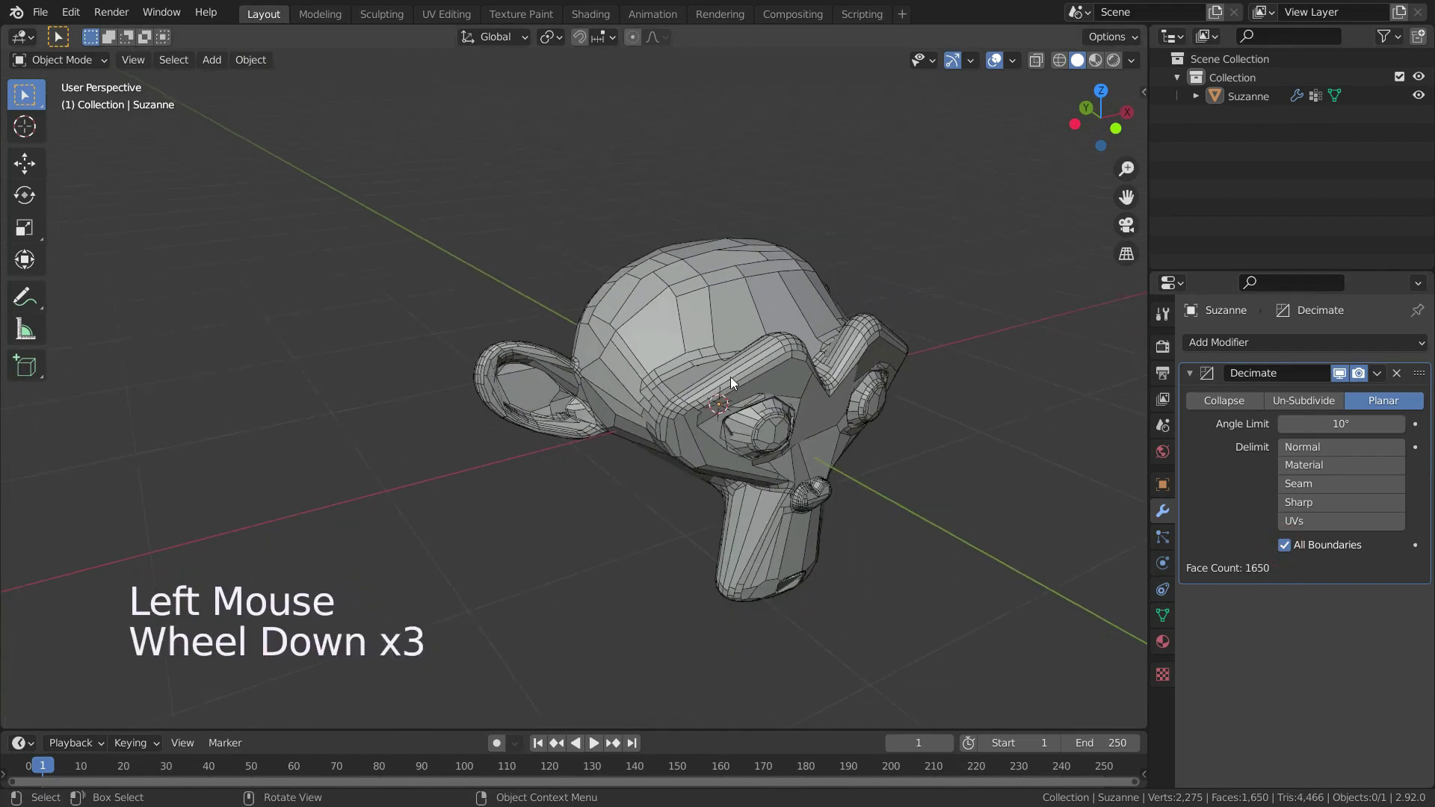
scroll(729, 376, up, 4)
click(639, 293)
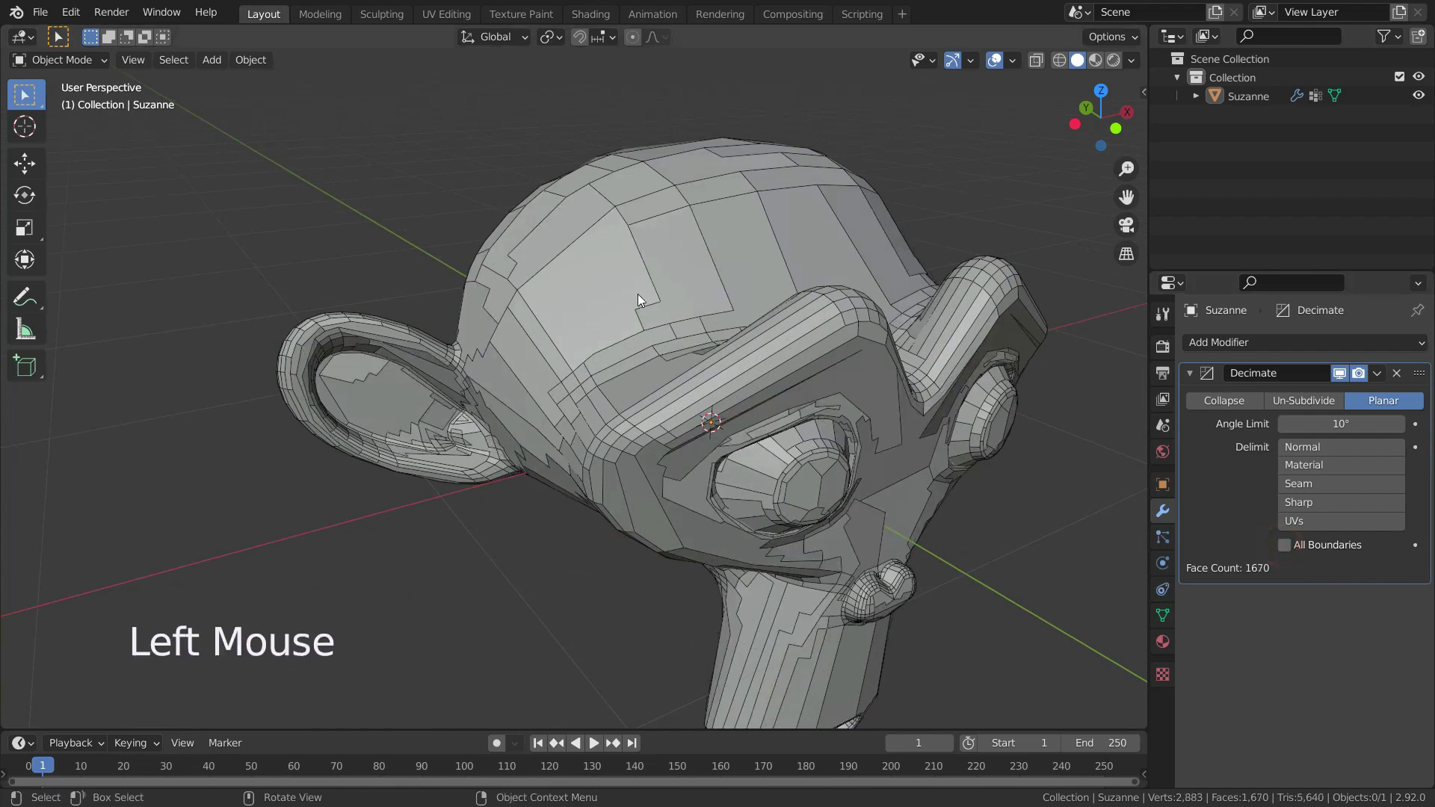
scroll(638, 294, up, 3)
click(1285, 543)
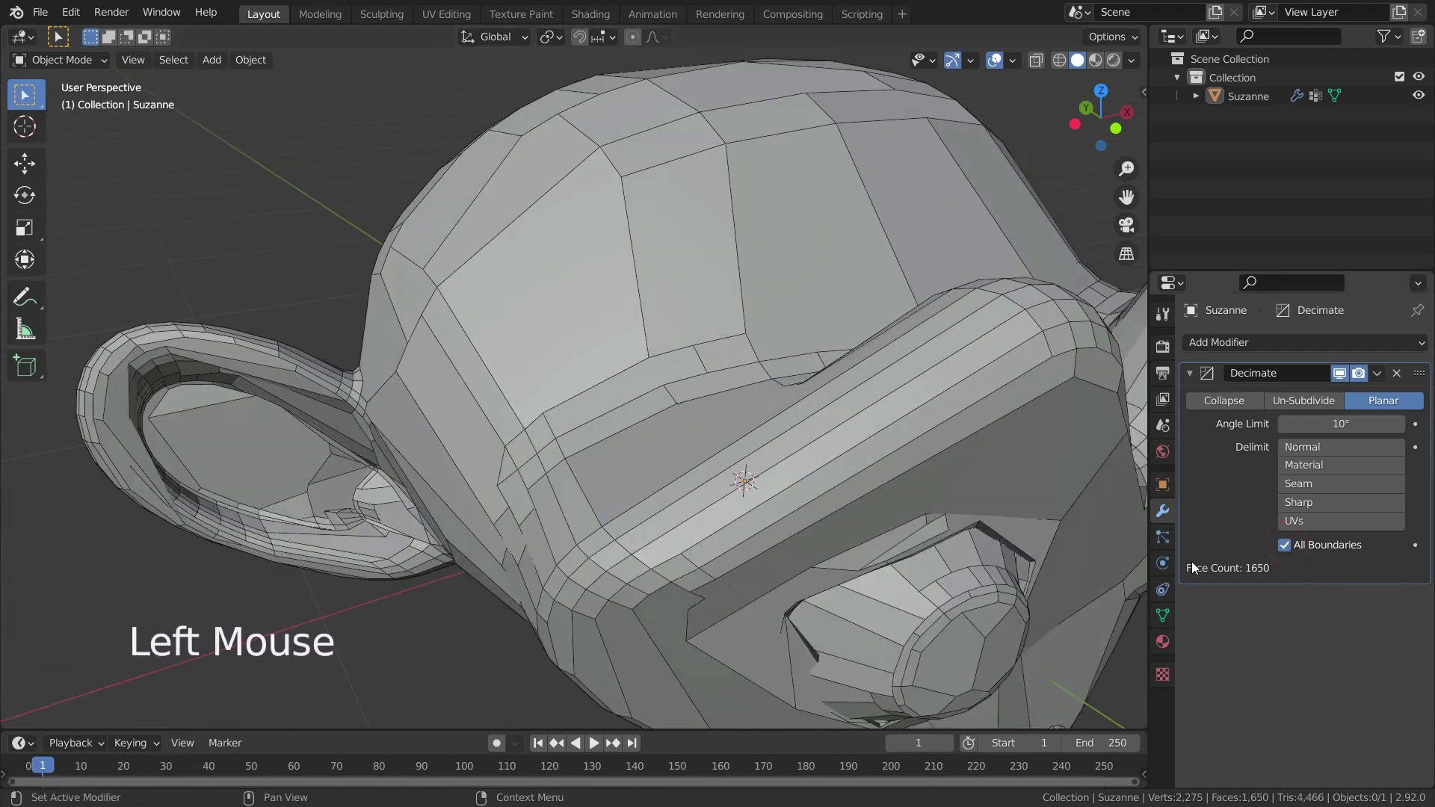
scroll(695, 436, down, 7)
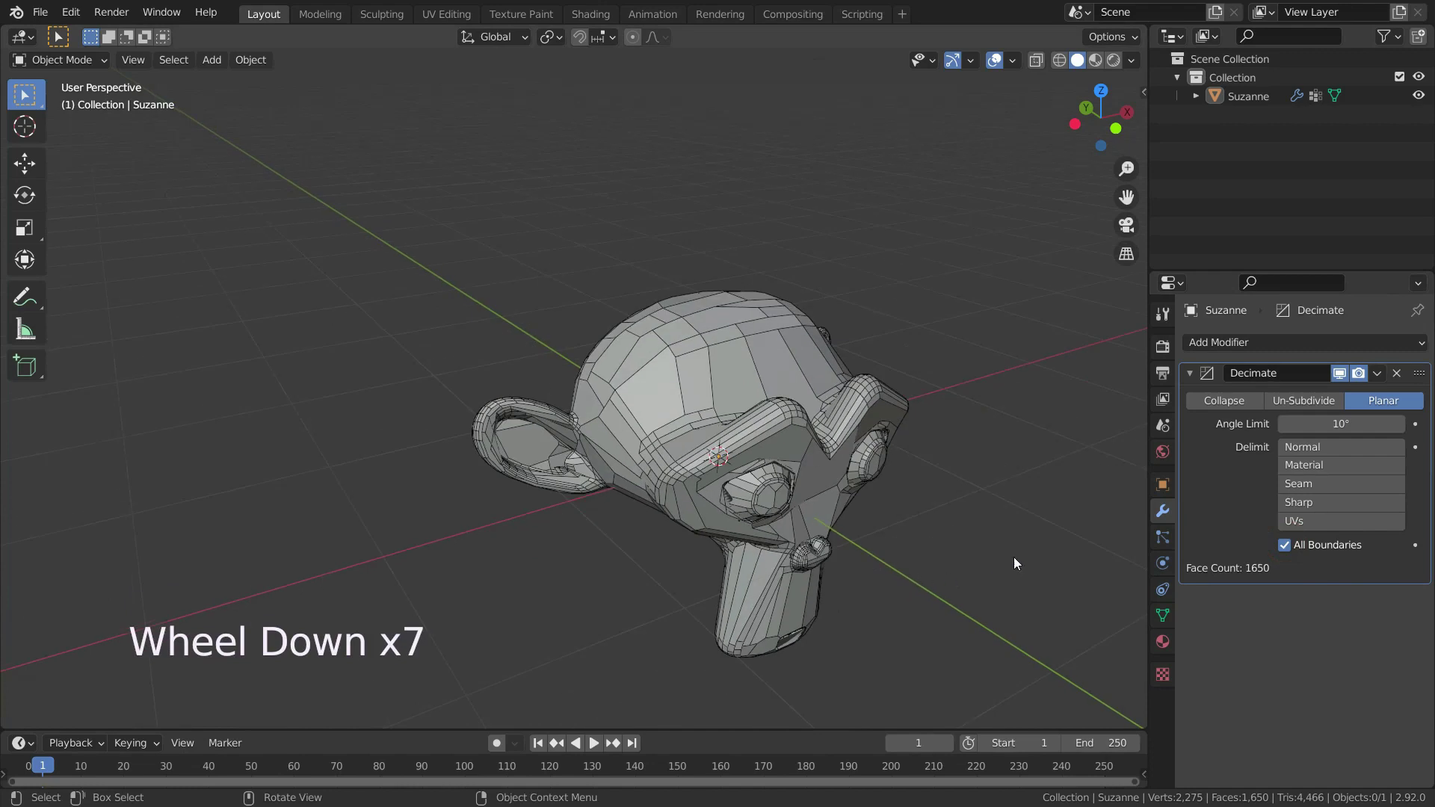
scroll(939, 561, up, 2)
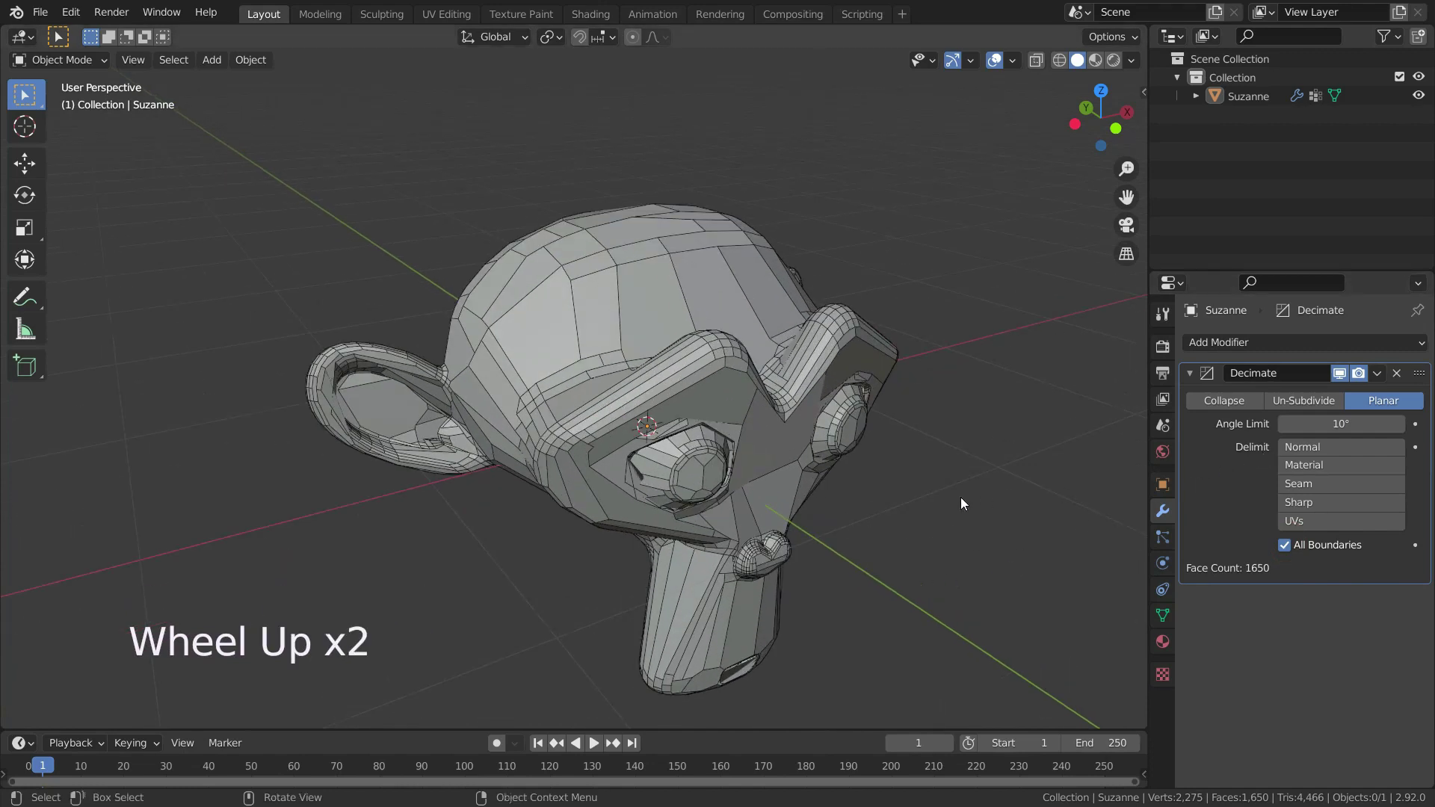
Enable Normal as the delimit option of the planar Decimate modifier and inspect the monkey's face.
click(1314, 447)
scroll(924, 442, up, 1)
scroll(924, 445, up, 1)
middle_drag(823, 446, 711, 416)
scroll(714, 448, down, 3)
scroll(719, 489, up, 1)
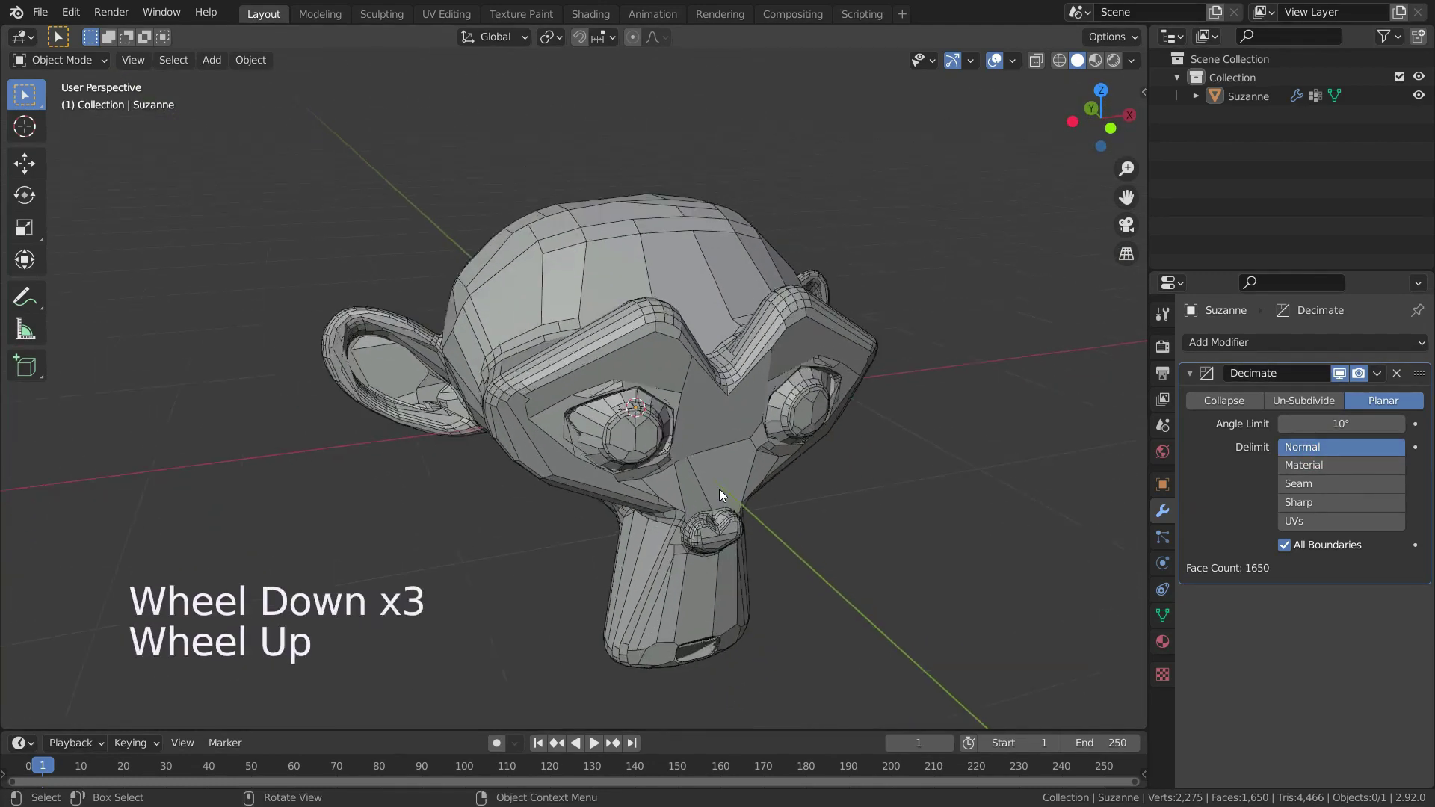
scroll(770, 494, up, 1)
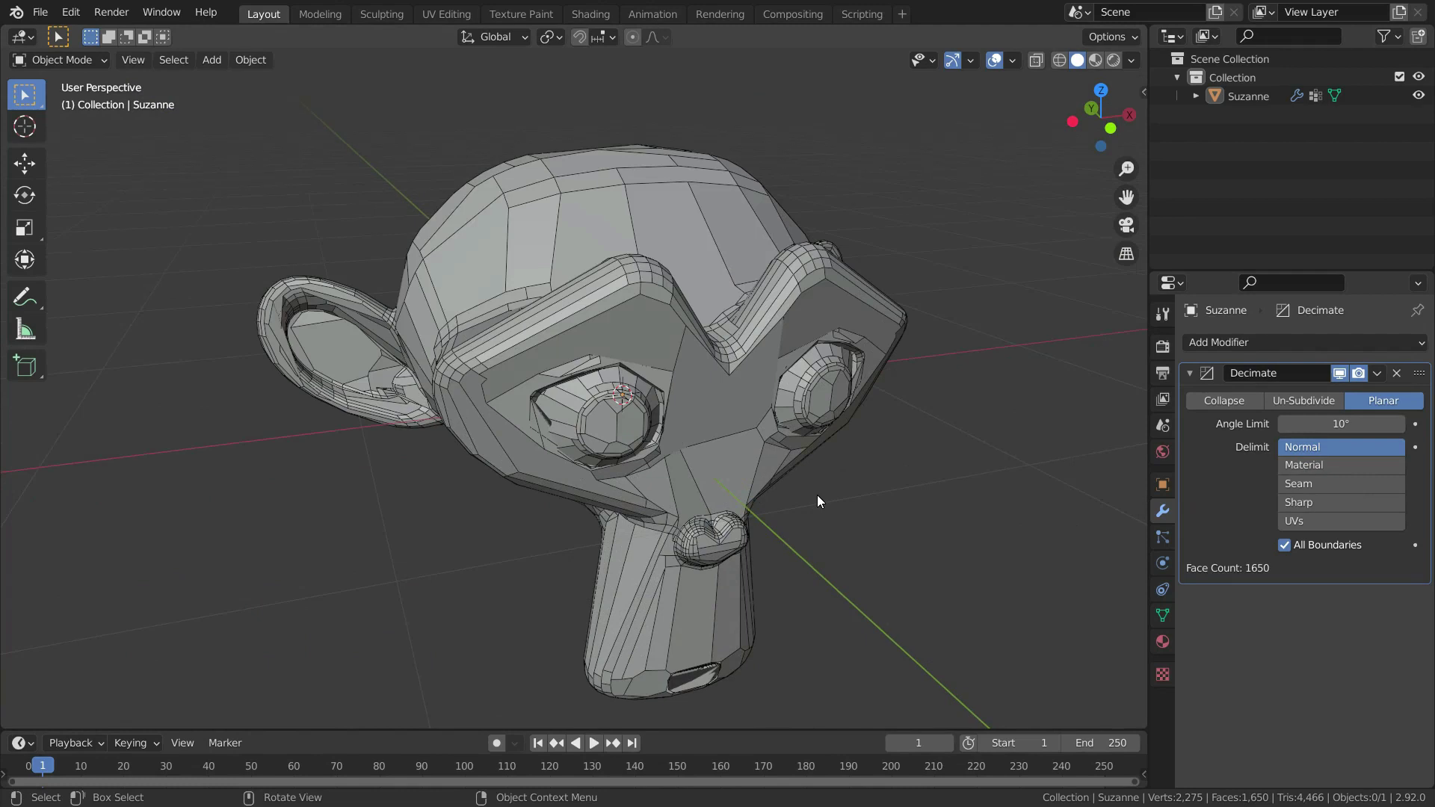
From the front in Edit Mode with X-ray on, clear the selection and select all vertices of the monkey's positive X half.
key(KP_1)
scroll(792, 443, down, 1)
key(Tab)
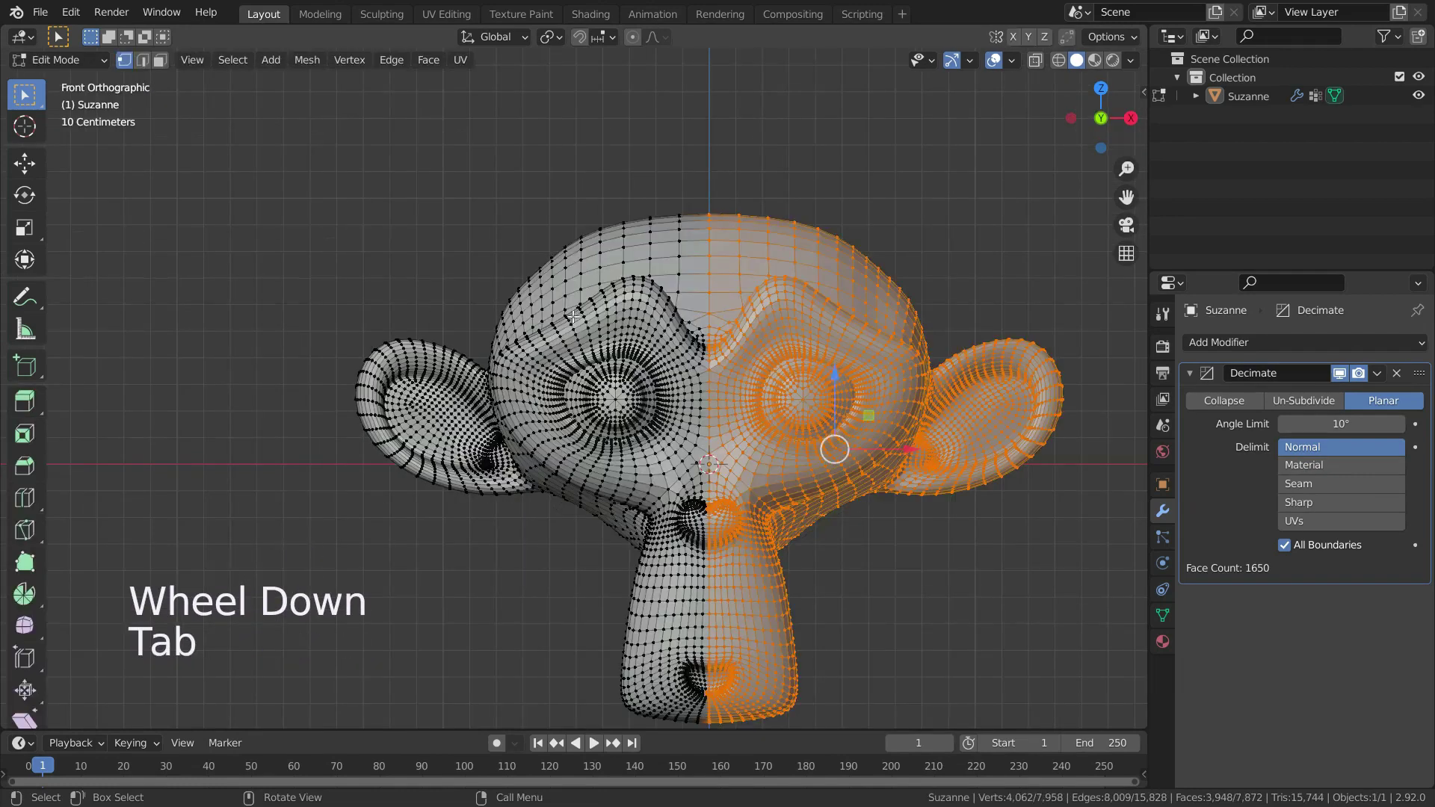
scroll(672, 418, down, 3)
scroll(625, 392, up, 4)
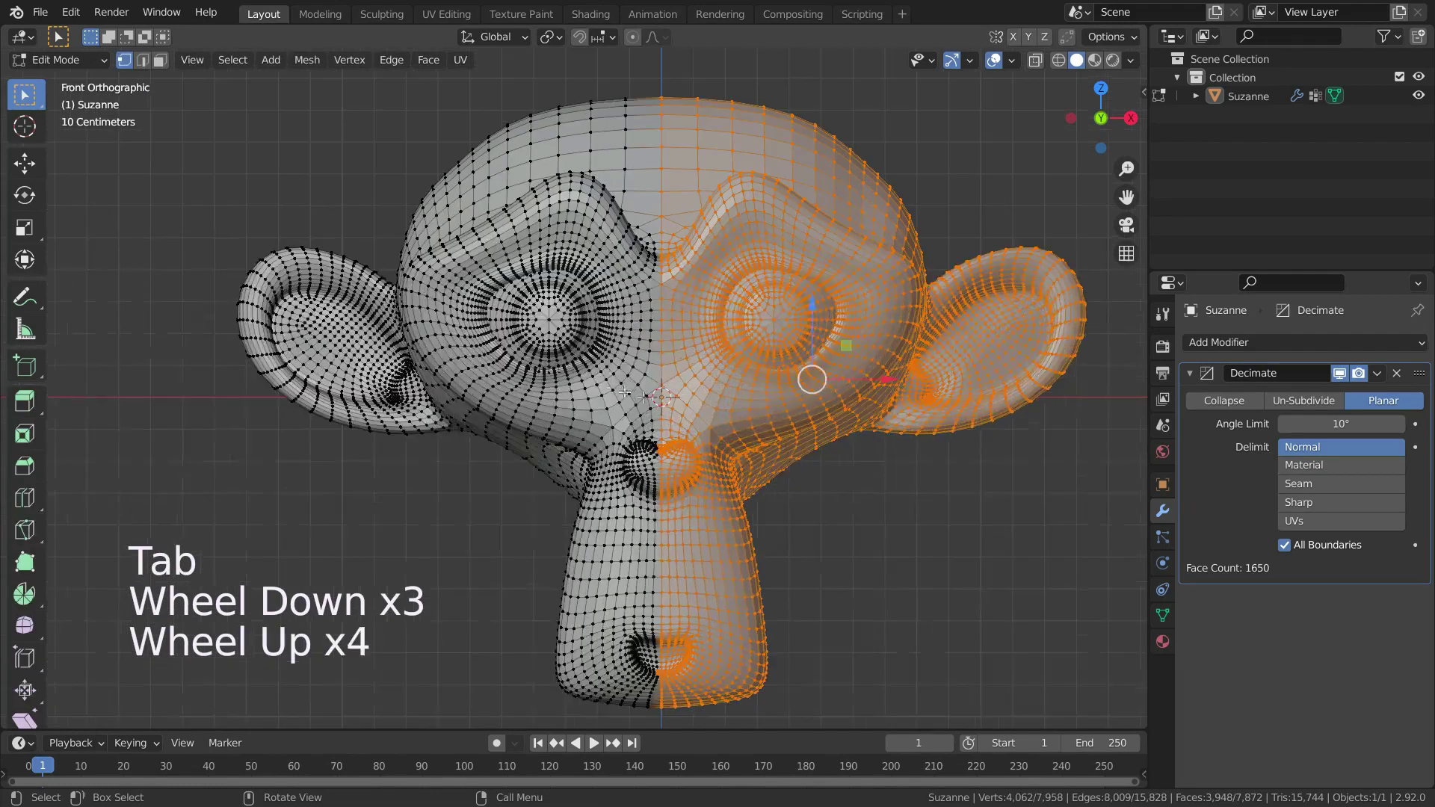
click(863, 555)
key(alt+z)
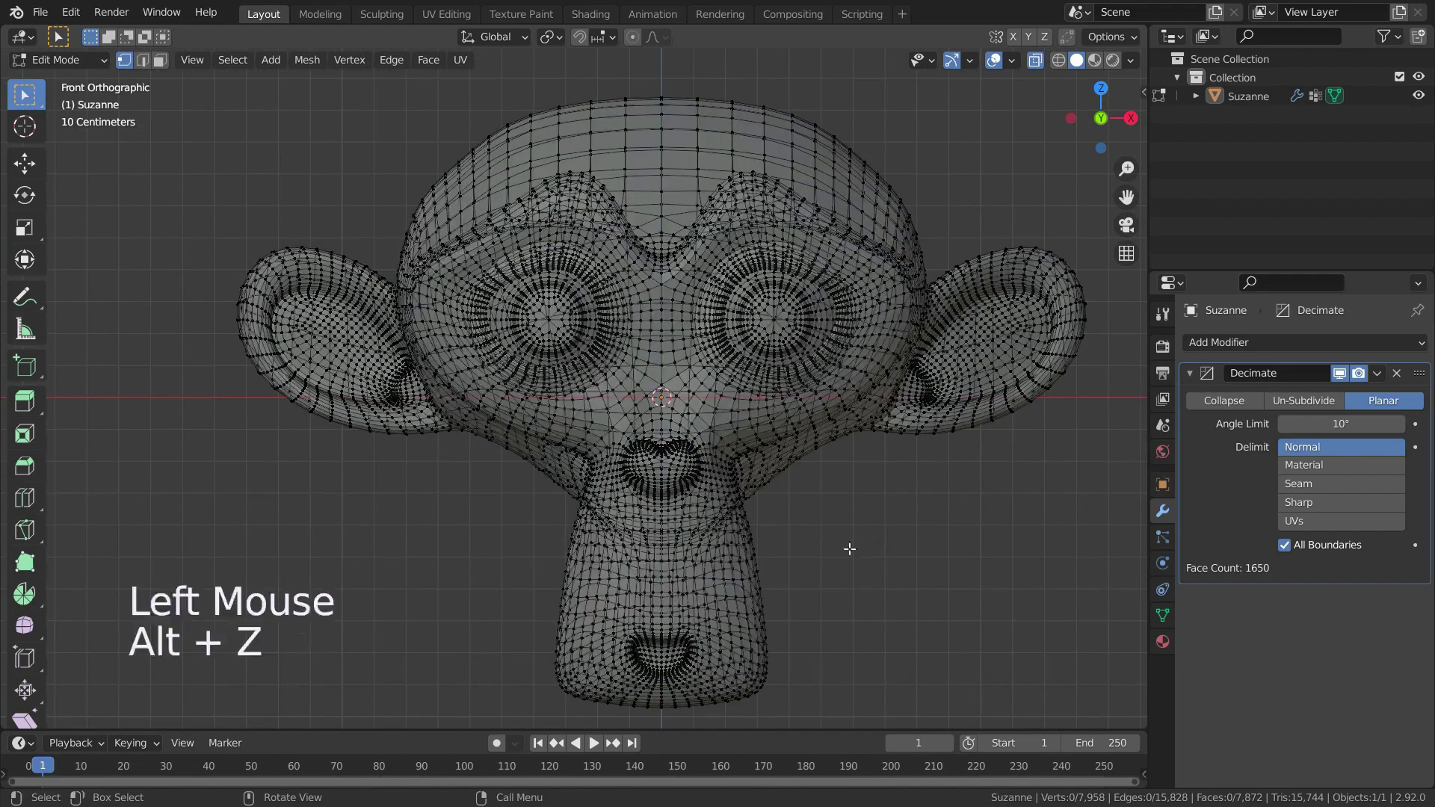
scroll(442, 423, down, 2)
drag(590, 173, 932, 646)
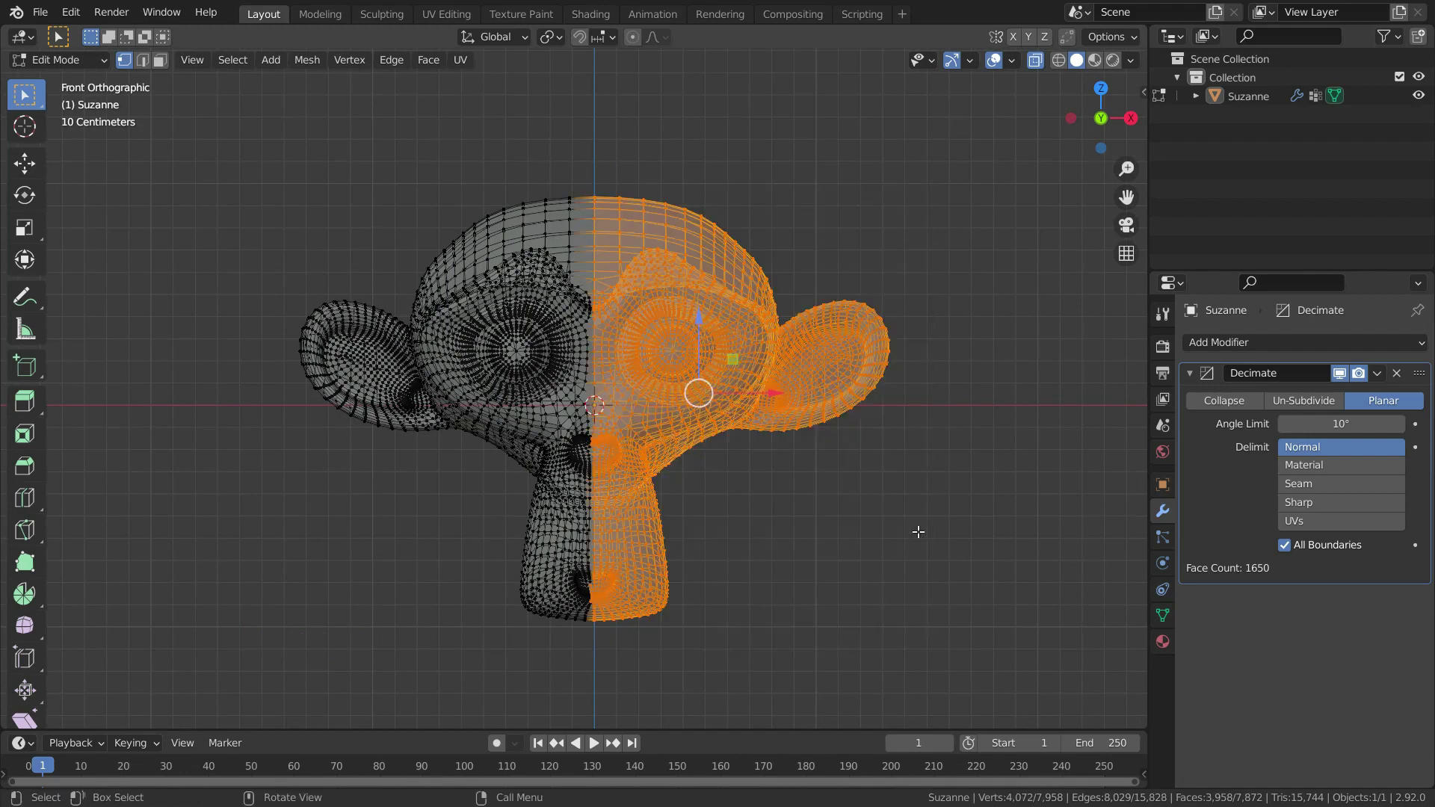
Flip the normals of the selected half of the monkey mesh.
key(alt)
key(alt+n)
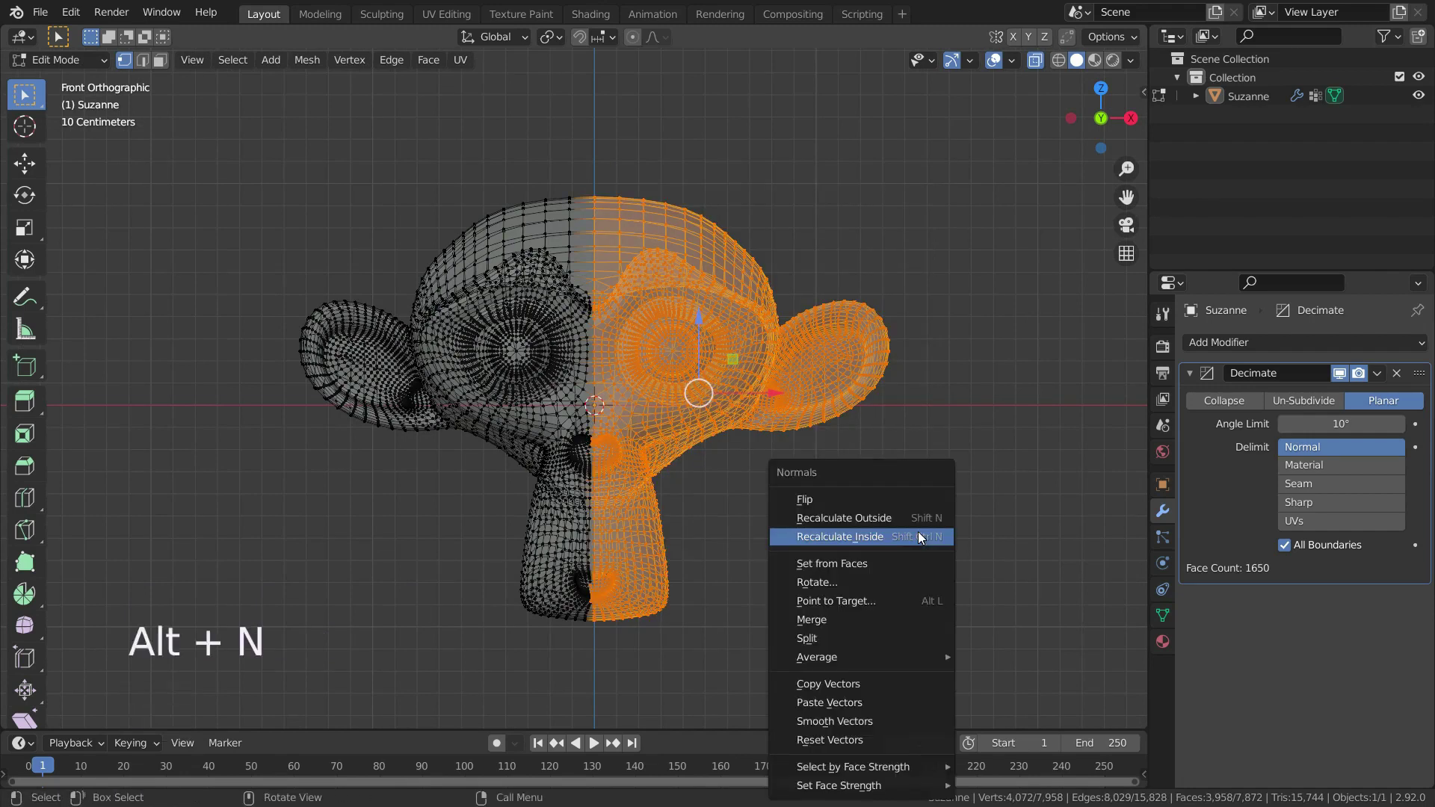
click(911, 500)
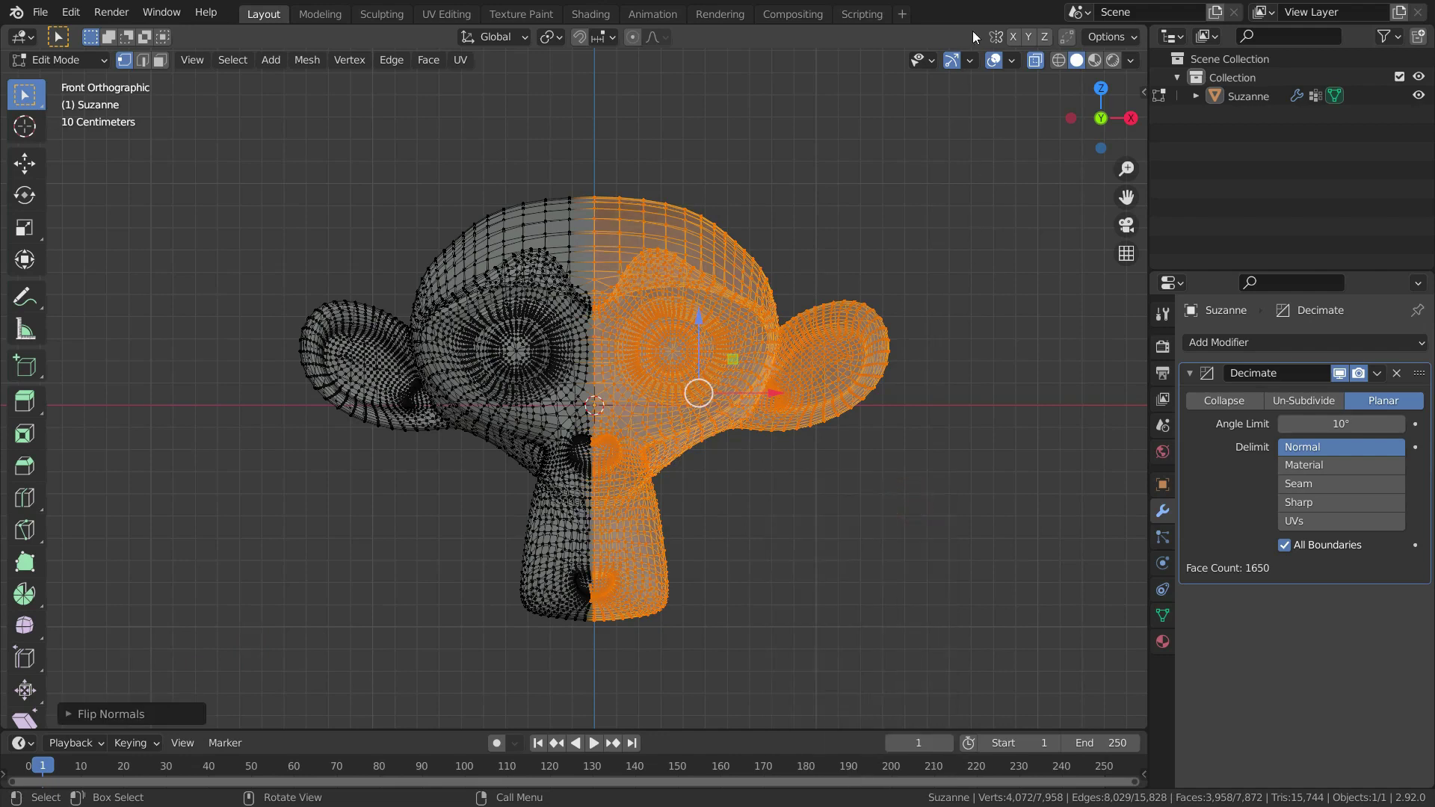
Display the face normals in the viewport overlays and compare their direction on both halves of the monkey.
click(972, 60)
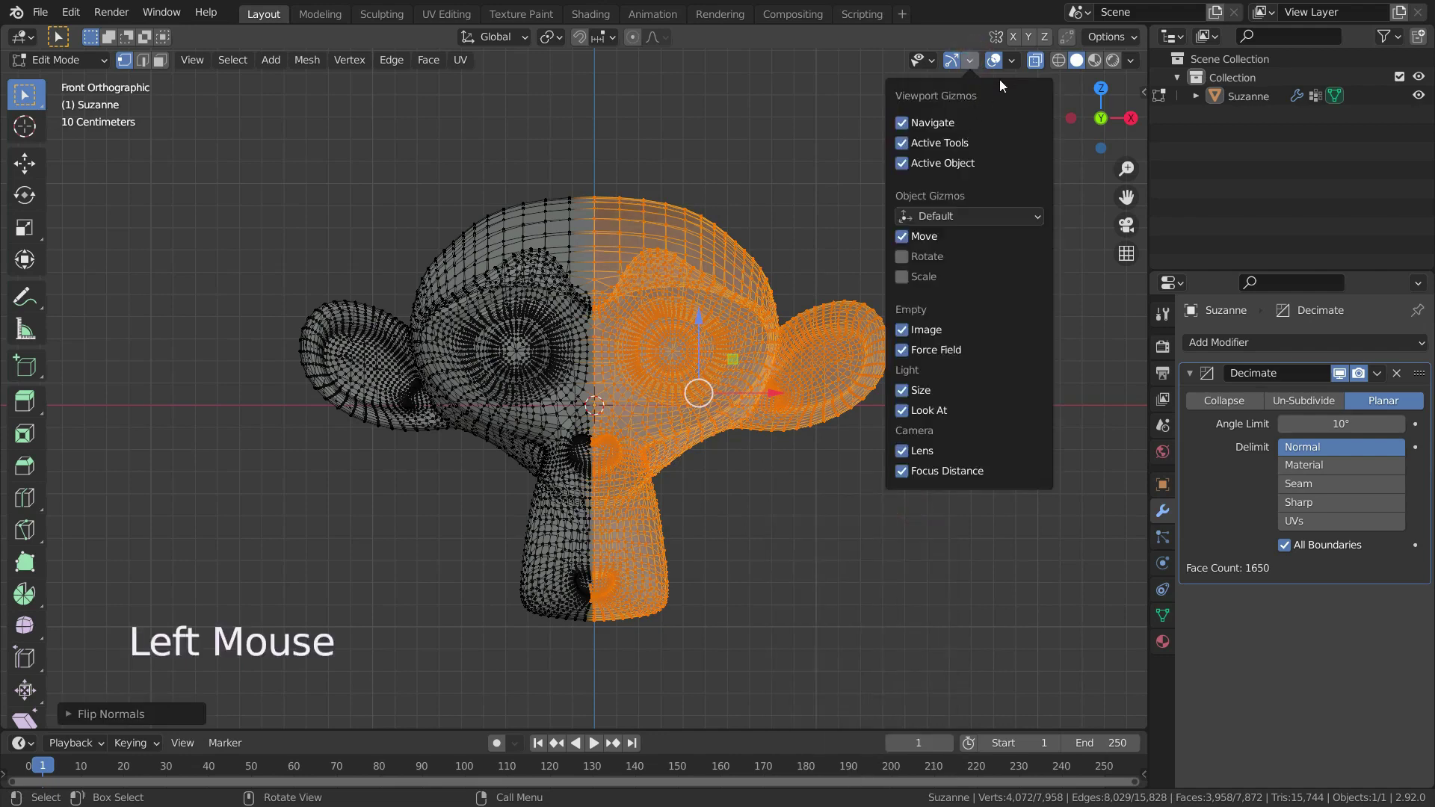
click(1011, 60)
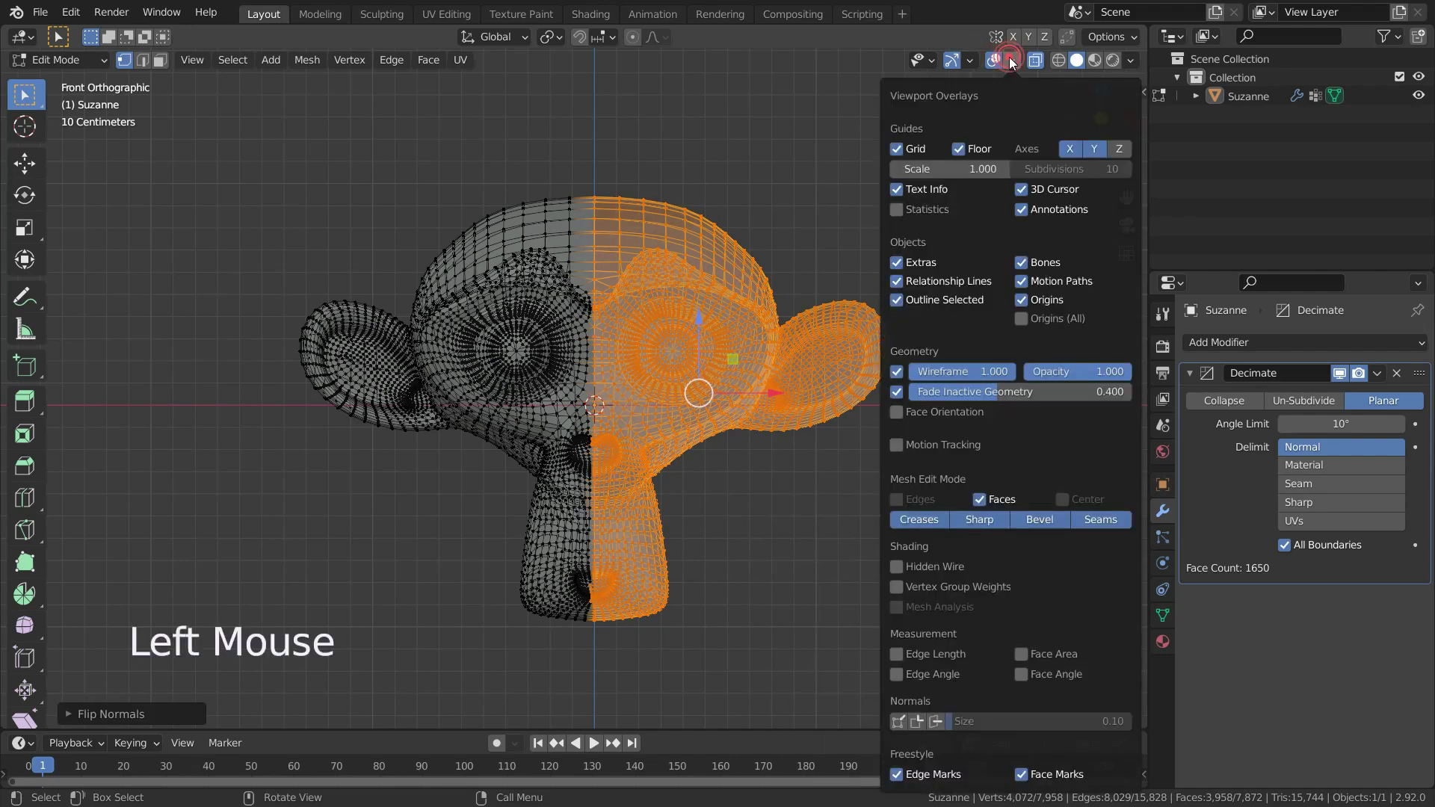
click(938, 722)
scroll(672, 486, up, 2)
middle_drag(673, 486, 675, 426)
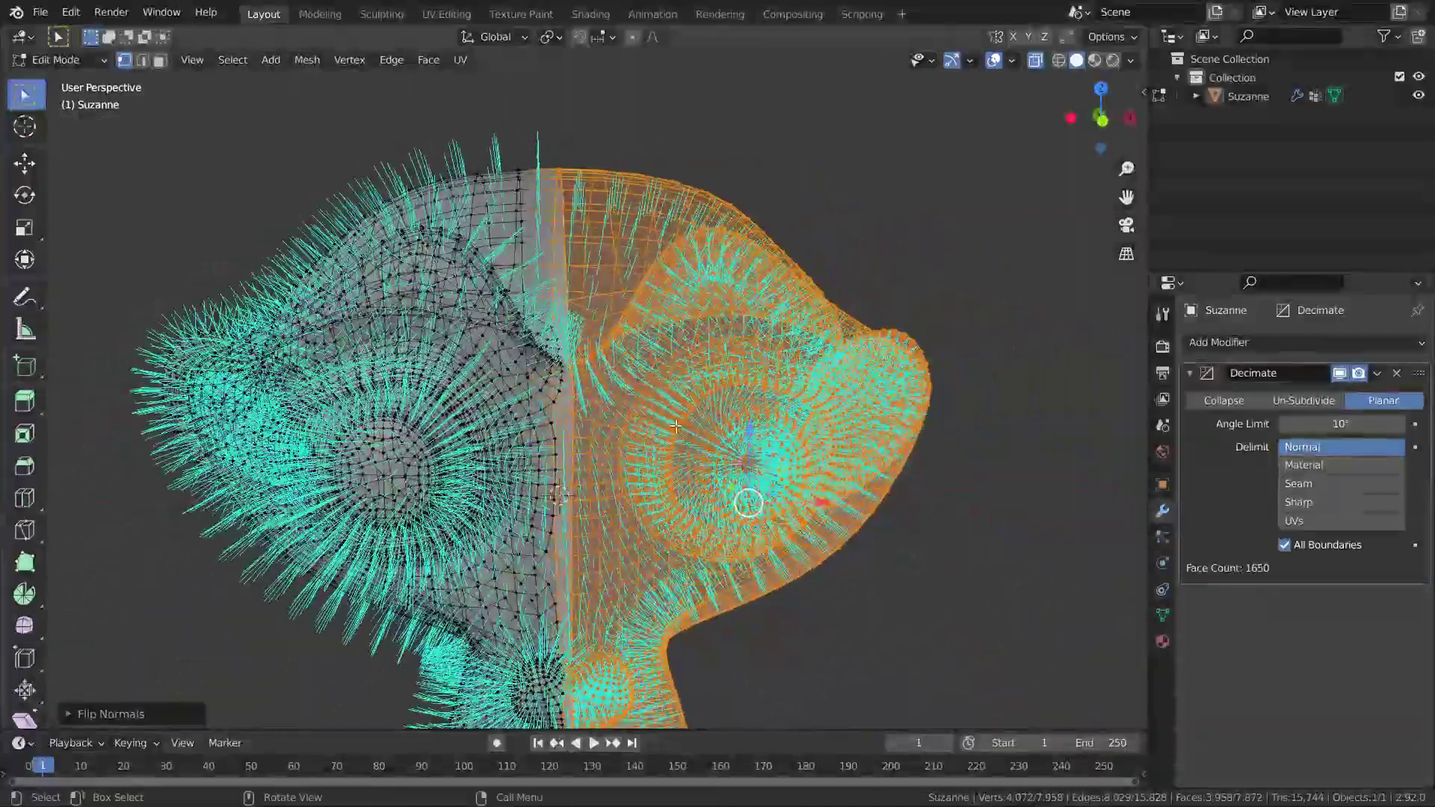
scroll(675, 426, down, 4)
middle_drag(791, 541, 780, 553)
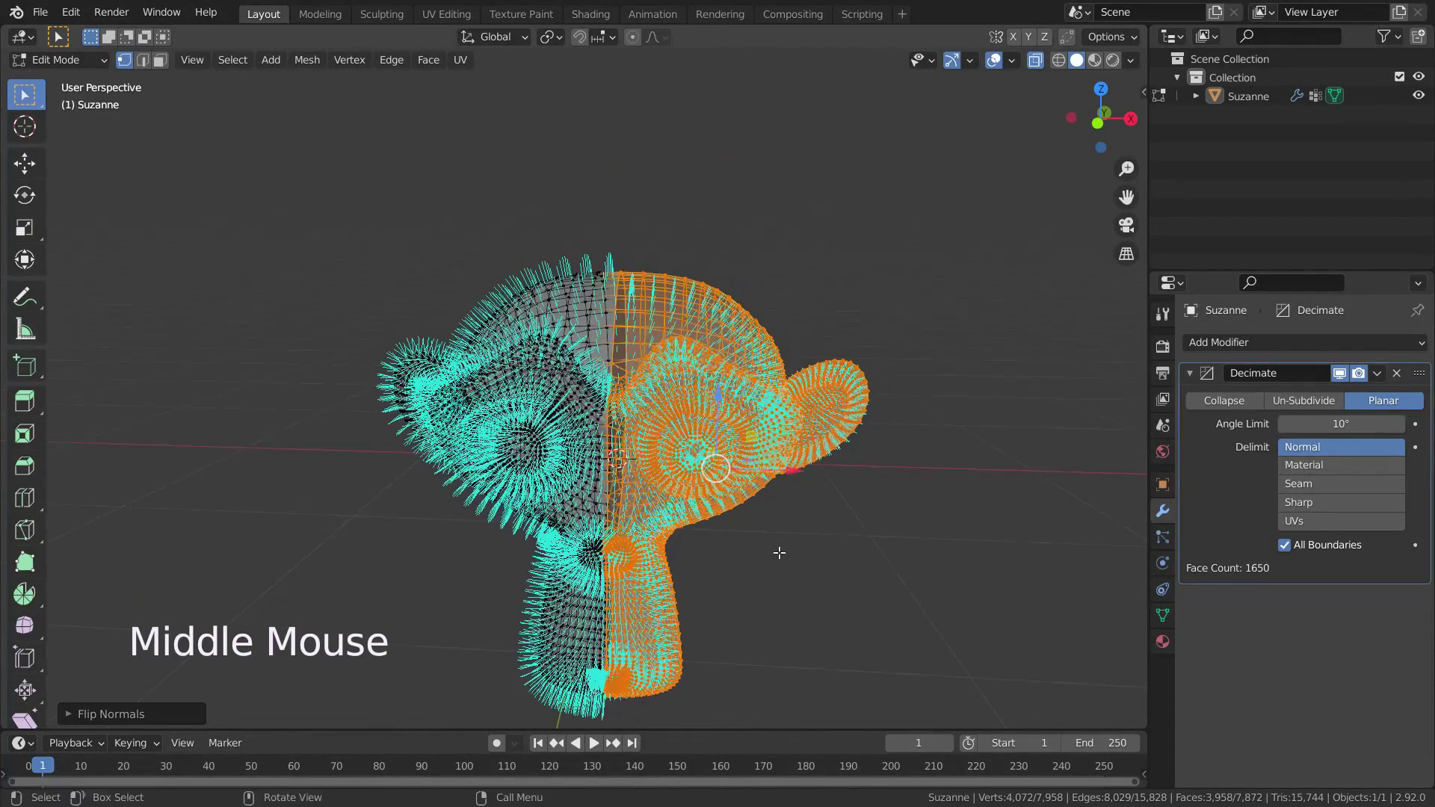
Hide the face normals overlay and return to the front view of the monkey.
click(1012, 61)
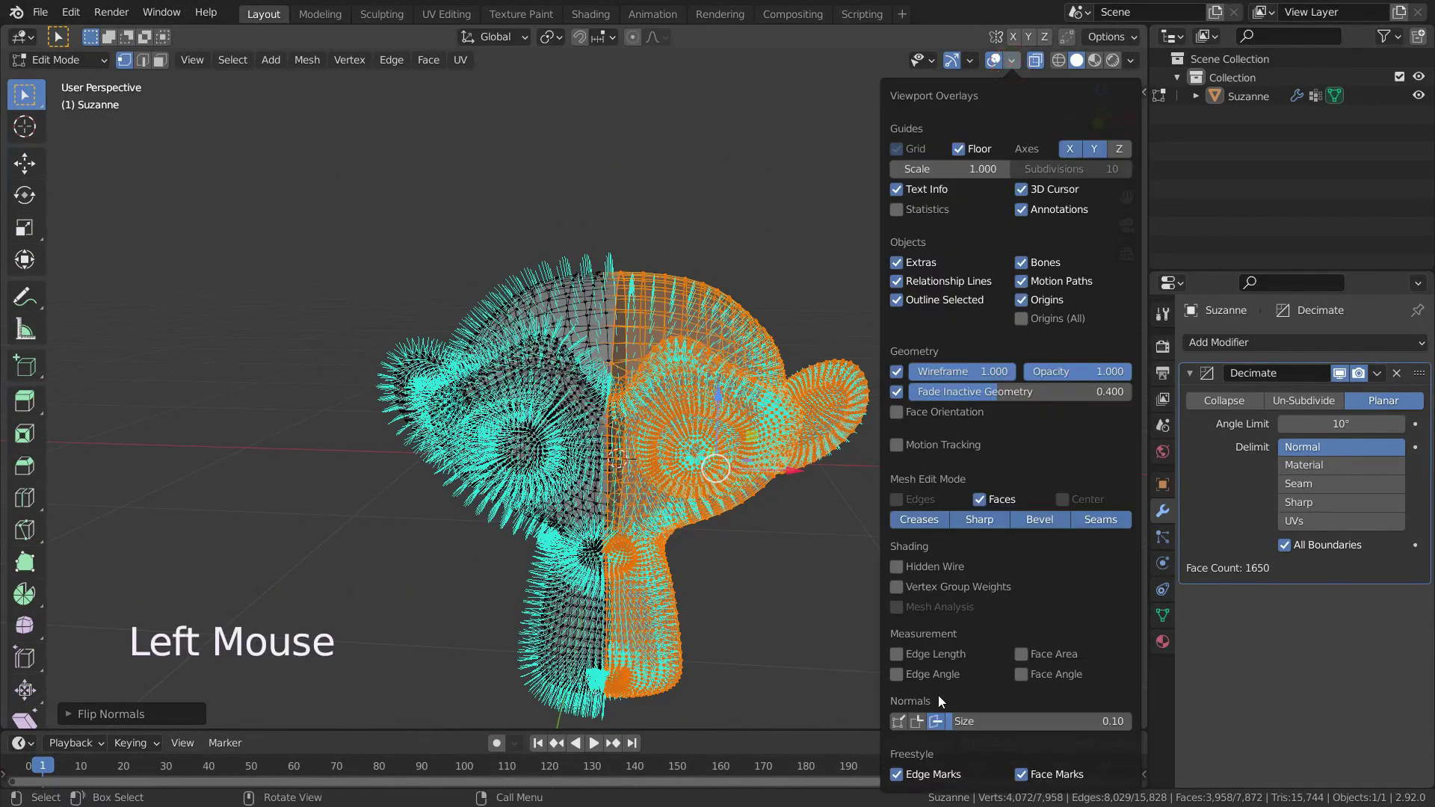
click(936, 721)
scroll(765, 300, up, 2)
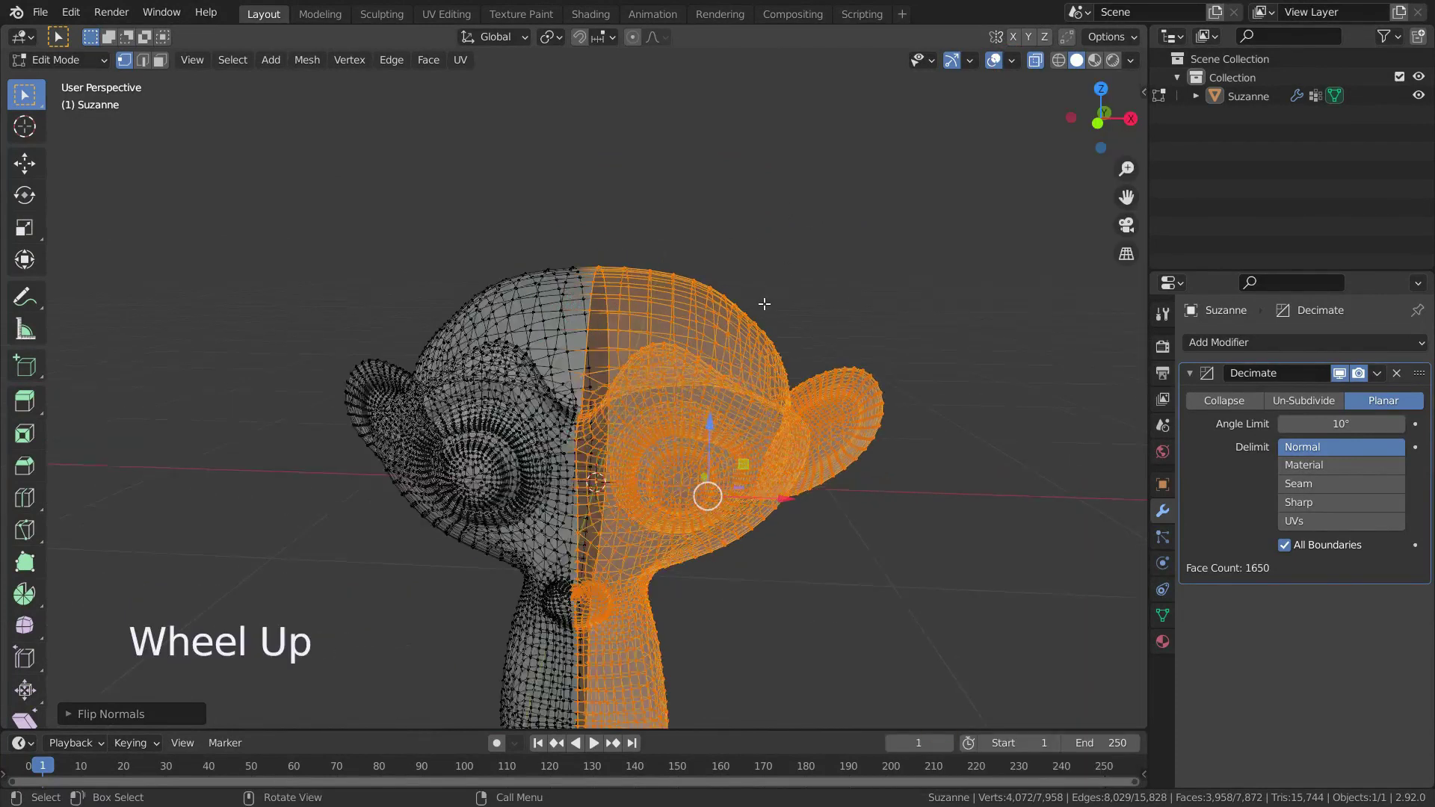
scroll(796, 261, down, 3)
scroll(815, 408, up, 2)
scroll(860, 553, down, 1)
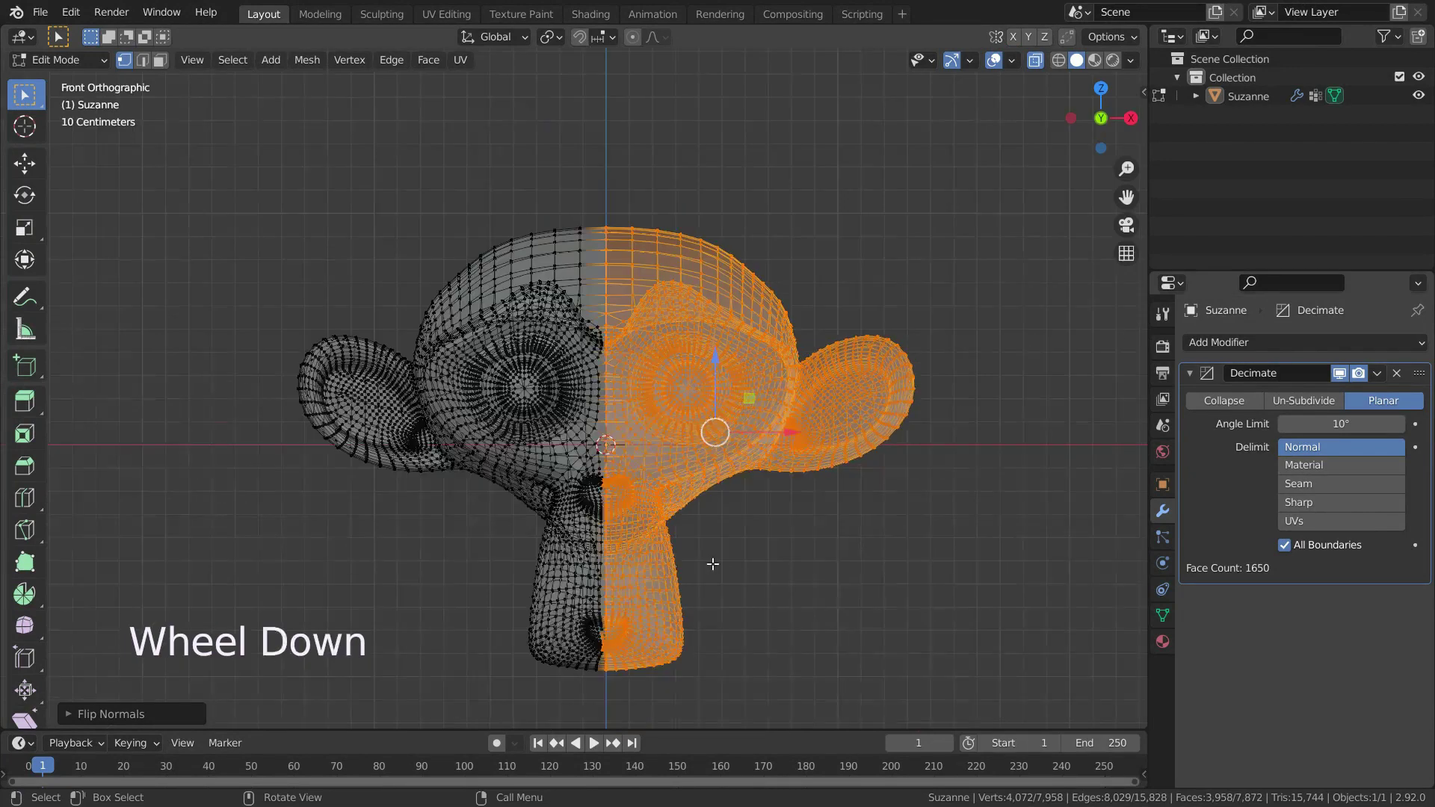
Return to Object Mode, turn X-ray off and inspect the centre line of the decimated face and forehead.
scroll(859, 553, up, 2)
key(Tab)
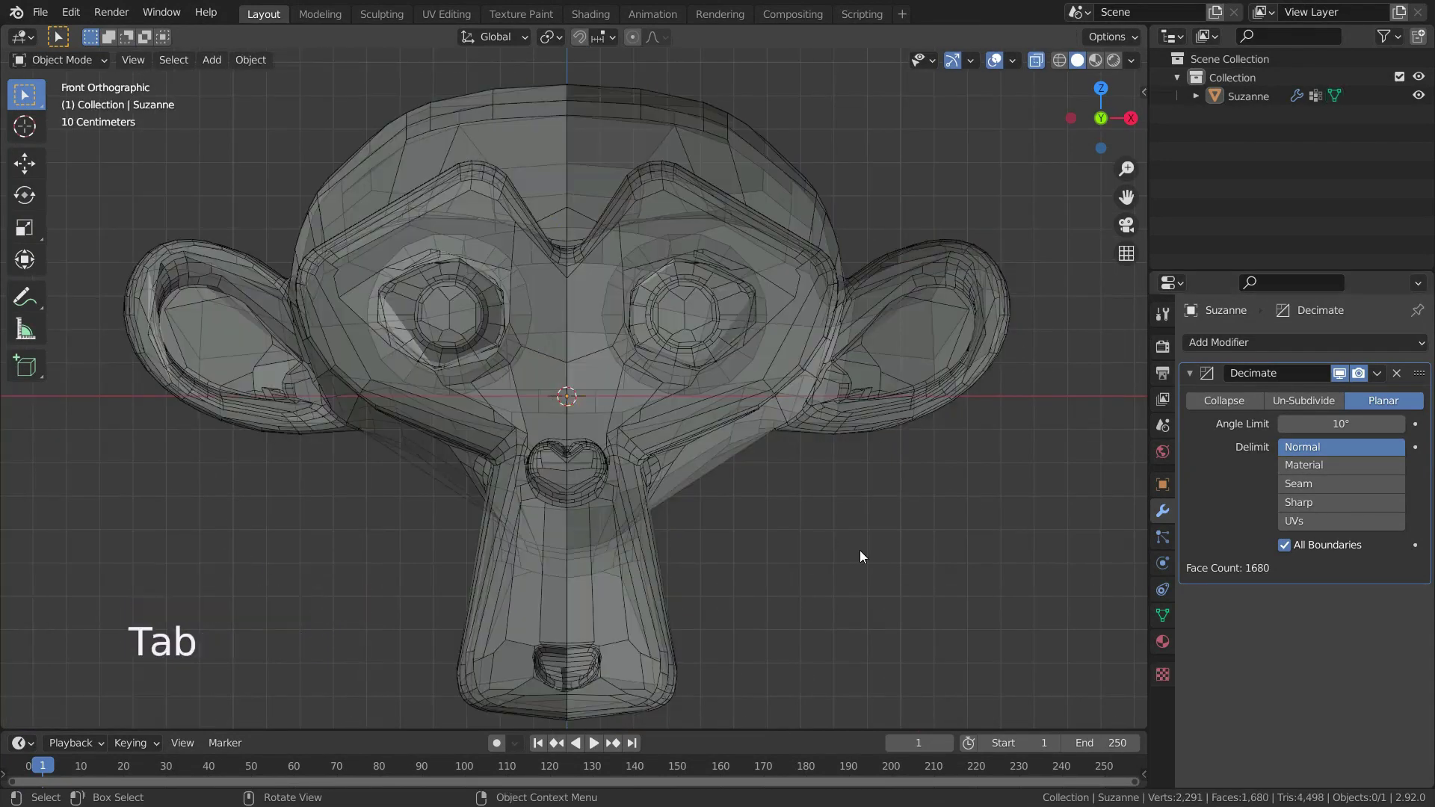
key(alt+z)
scroll(860, 551, down, 2)
scroll(761, 525, up, 1)
middle_drag(796, 514, 804, 552)
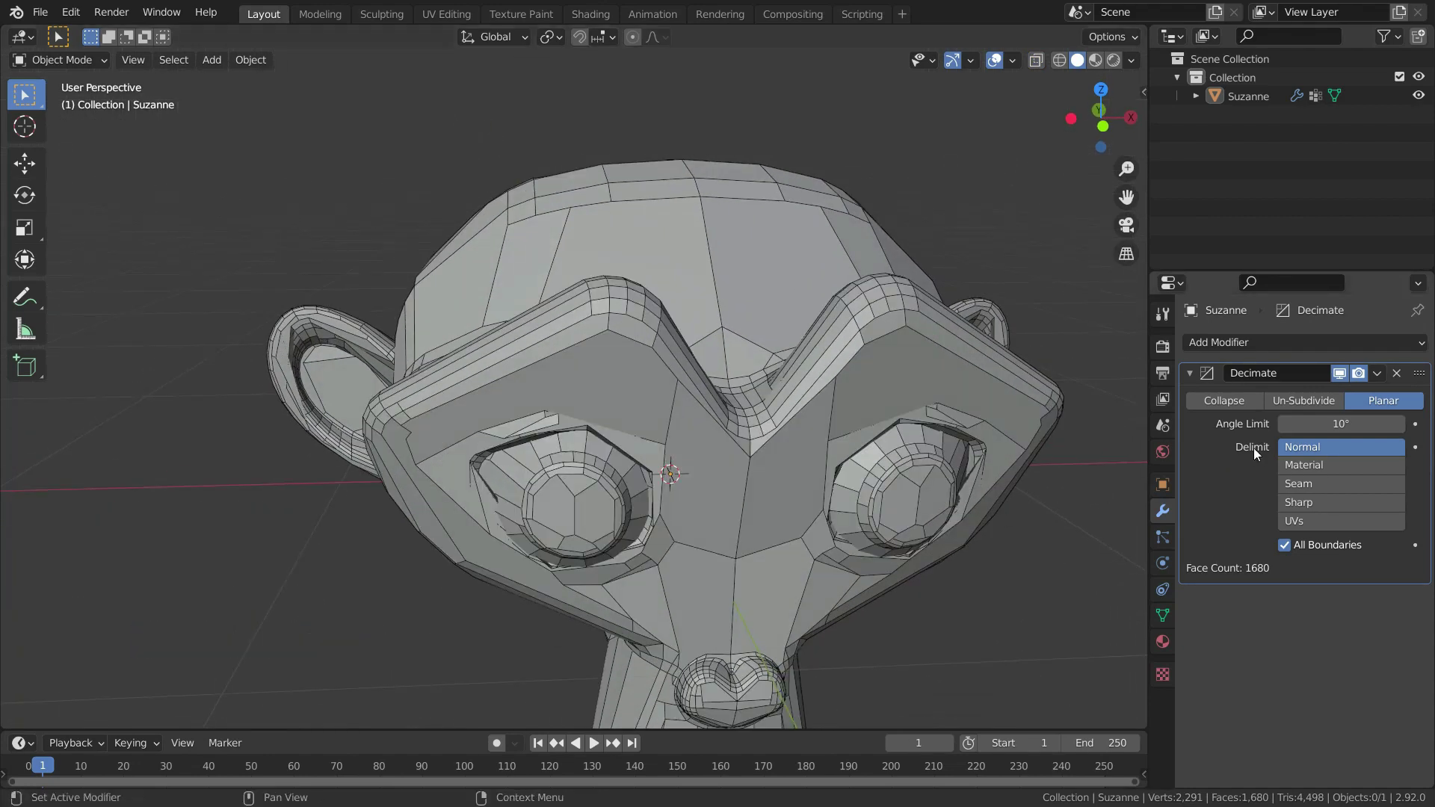
Turn the Normal delimit option off and on again to compare the edges on the monkey's forehead.
shift+click(1300, 447)
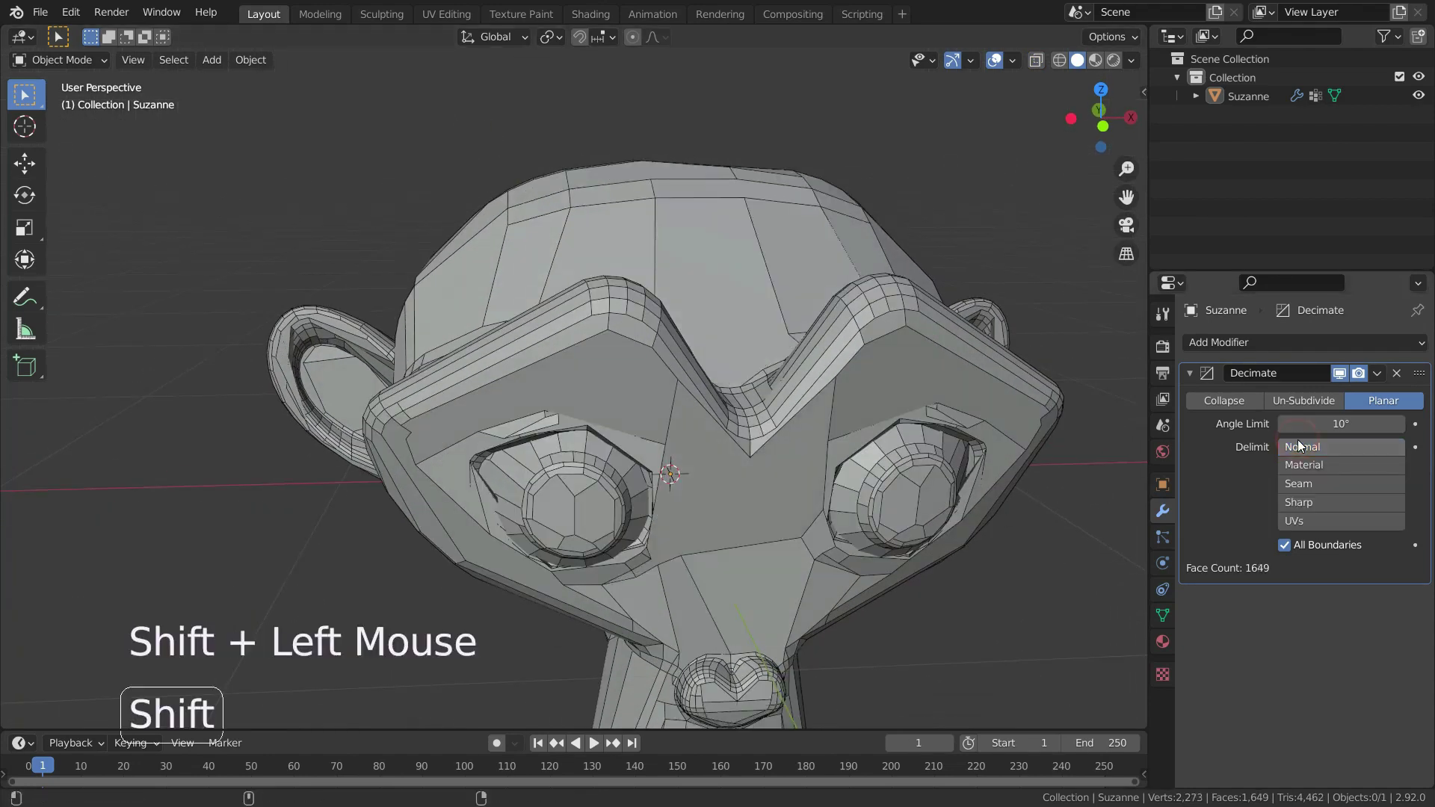
scroll(742, 365, down, 3)
scroll(742, 365, up, 2)
middle_drag(741, 365, 785, 404)
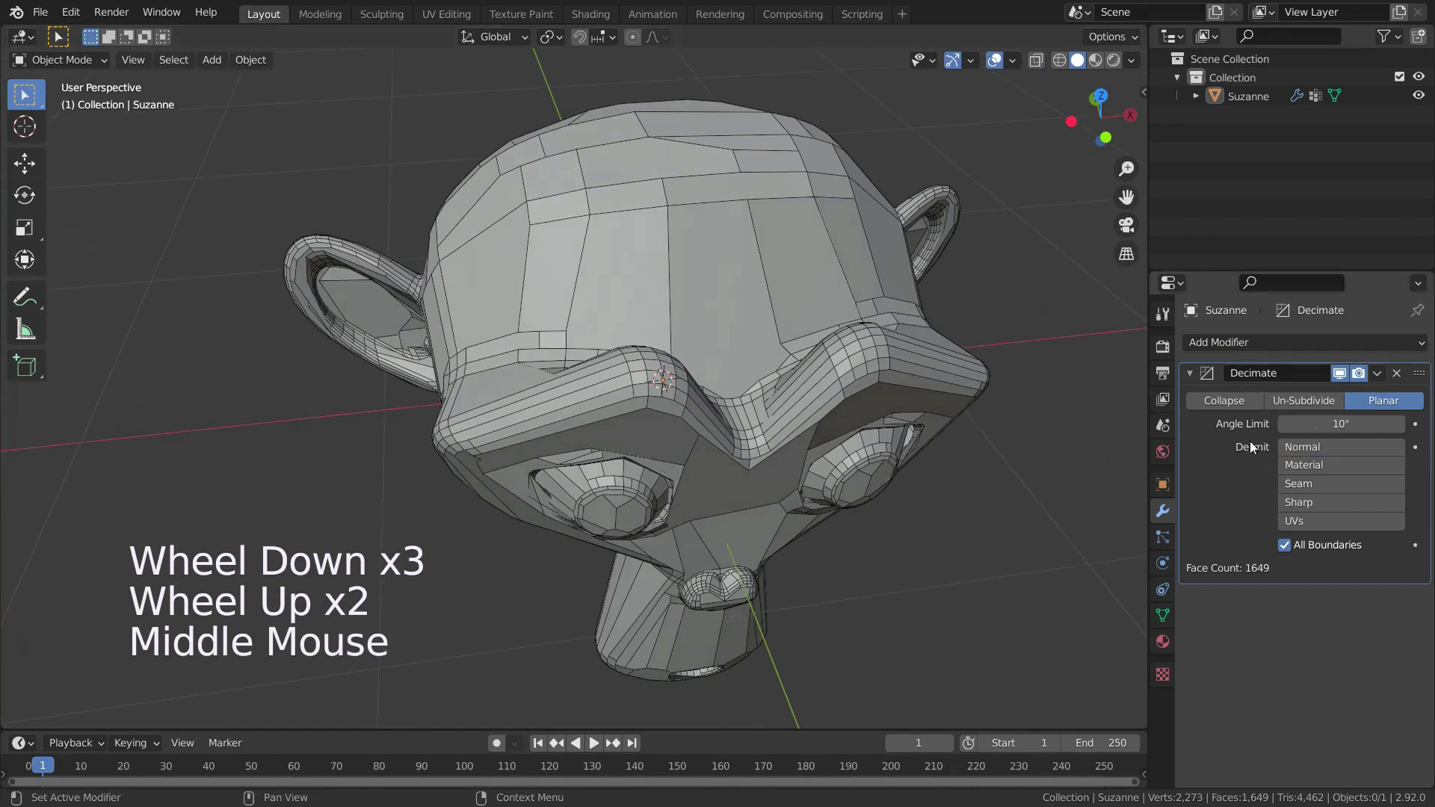
shift+click(1312, 449)
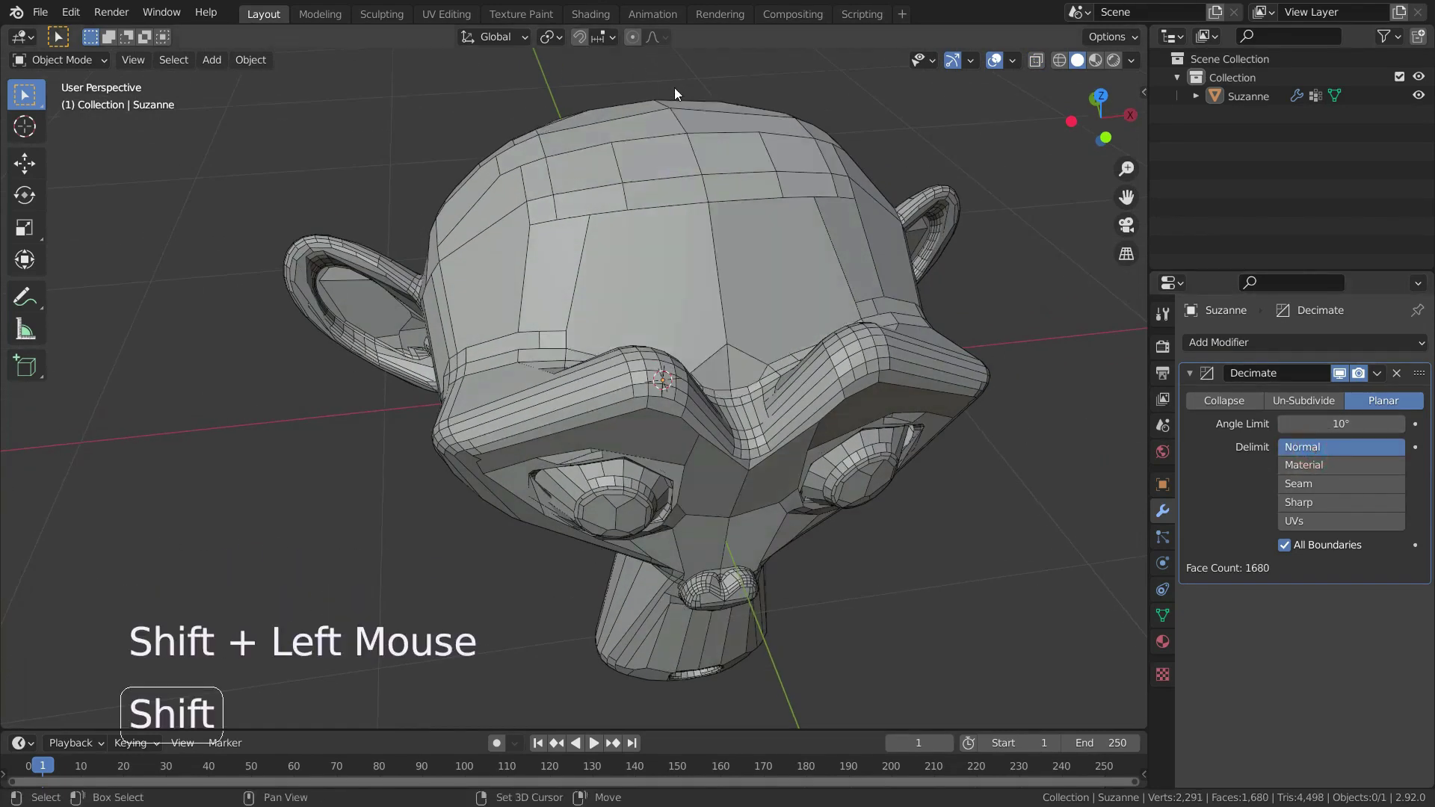
Toggle the Normal delimit option once more while viewing the whole head, and leave it disabled.
shift+click(1310, 448)
shift+click(1309, 448)
scroll(860, 382, down, 3)
middle_drag(827, 399, 1011, 474)
shift+click(1298, 448)
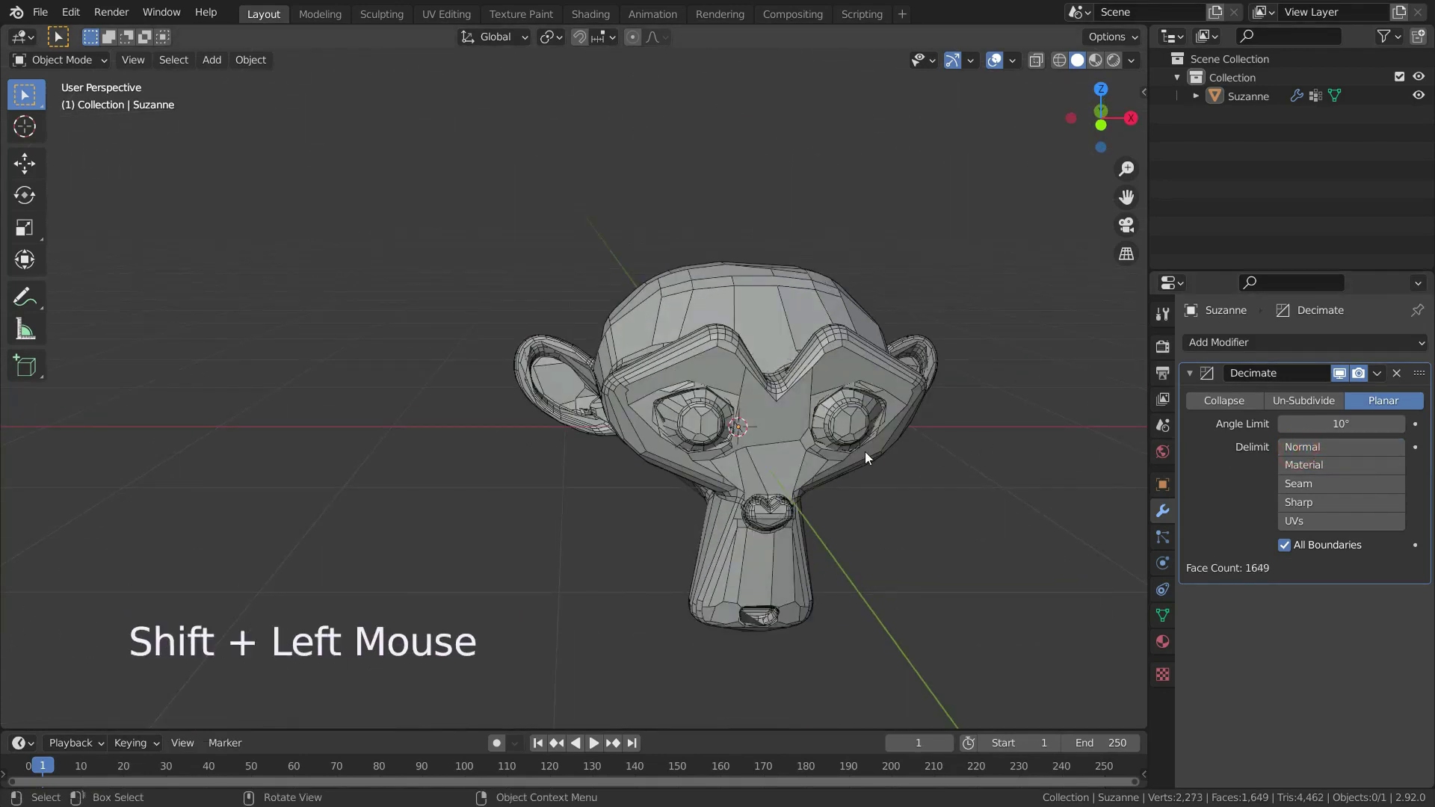
scroll(795, 427, down, 2)
scroll(795, 428, down, 1)
scroll(840, 479, up, 5)
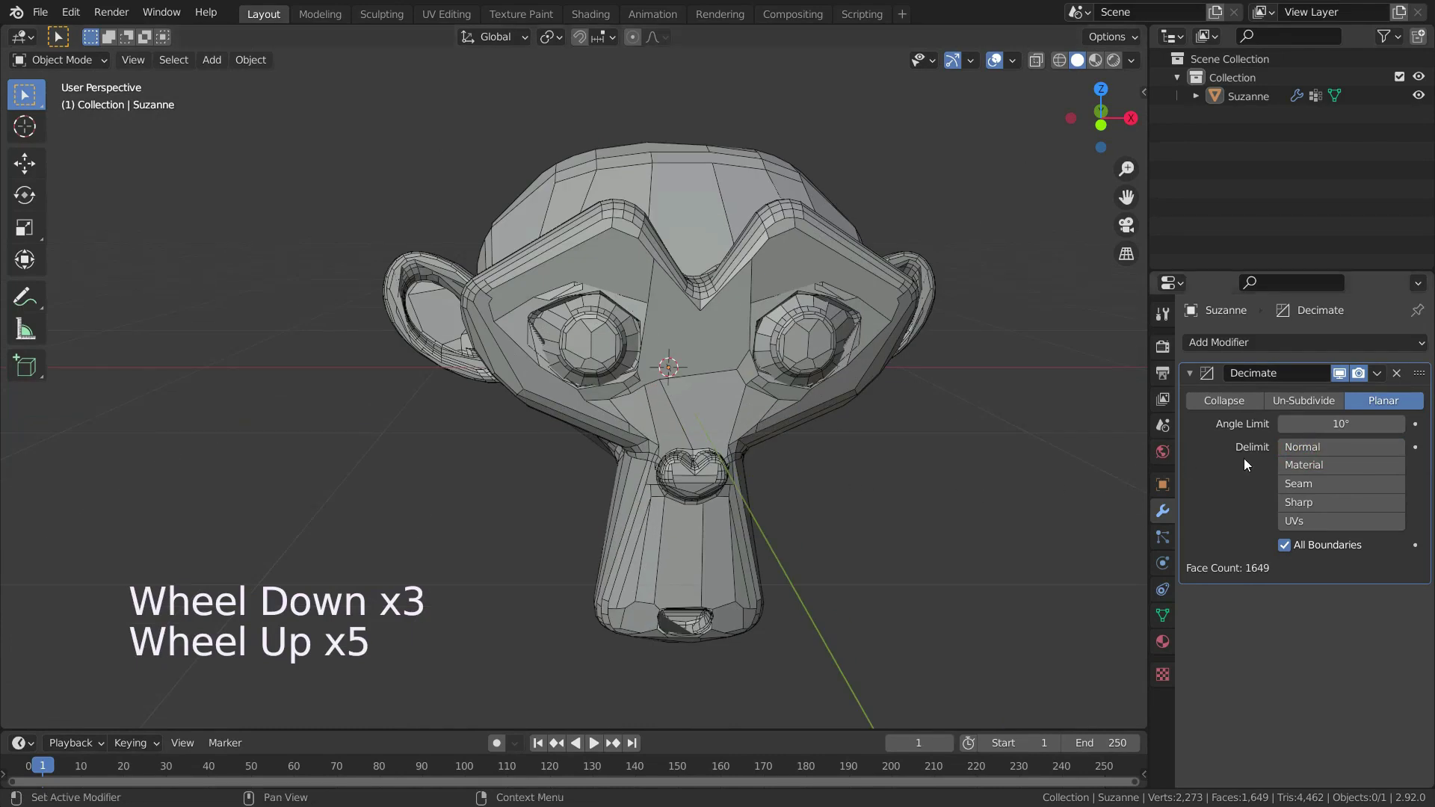
Enable Material as the only delimit option of the planar Decimate modifier.
click(1322, 465)
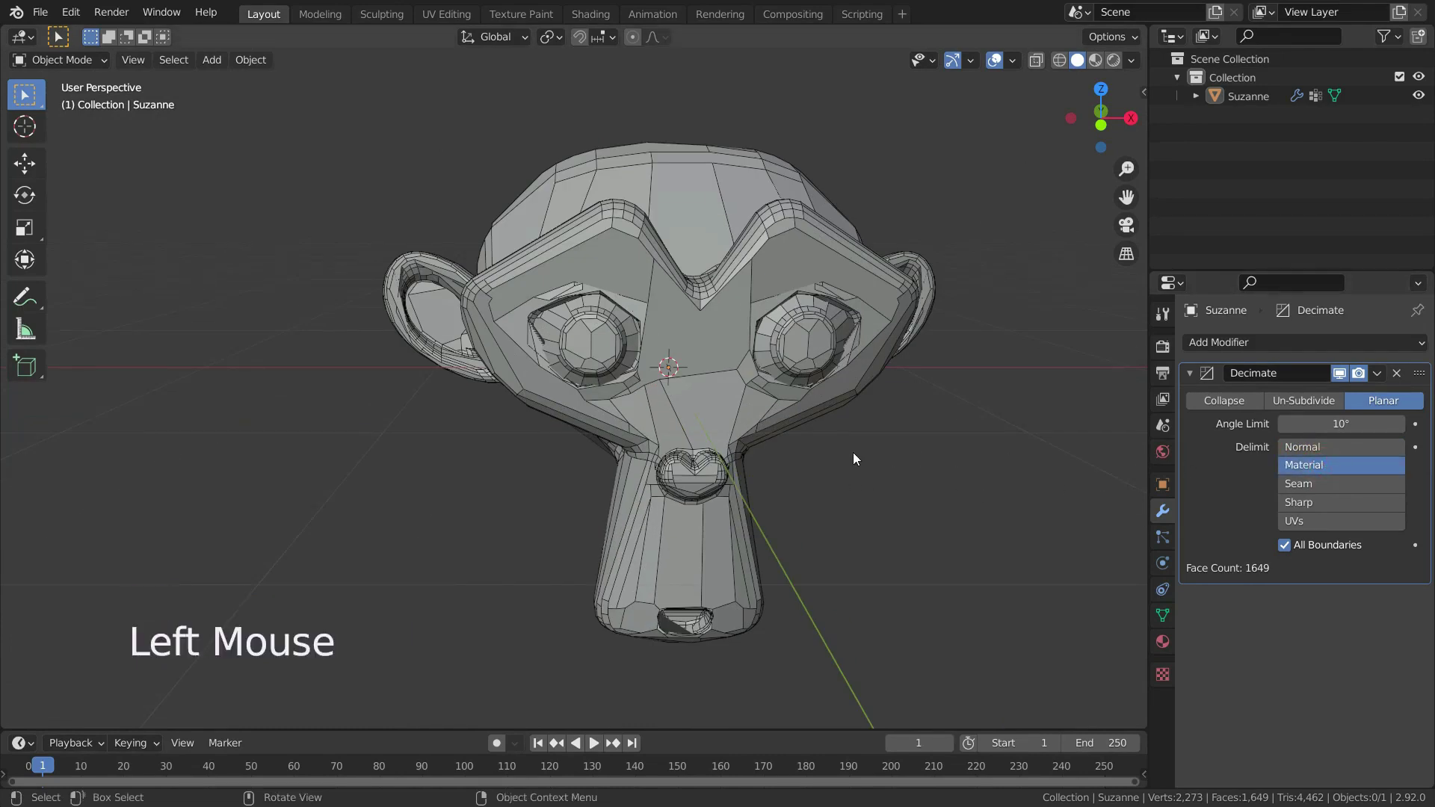
scroll(791, 451, down, 2)
scroll(821, 461, up, 1)
From the front view, enter Edit Mode on the monkey and clear the vertex selection.
key(KP_1)
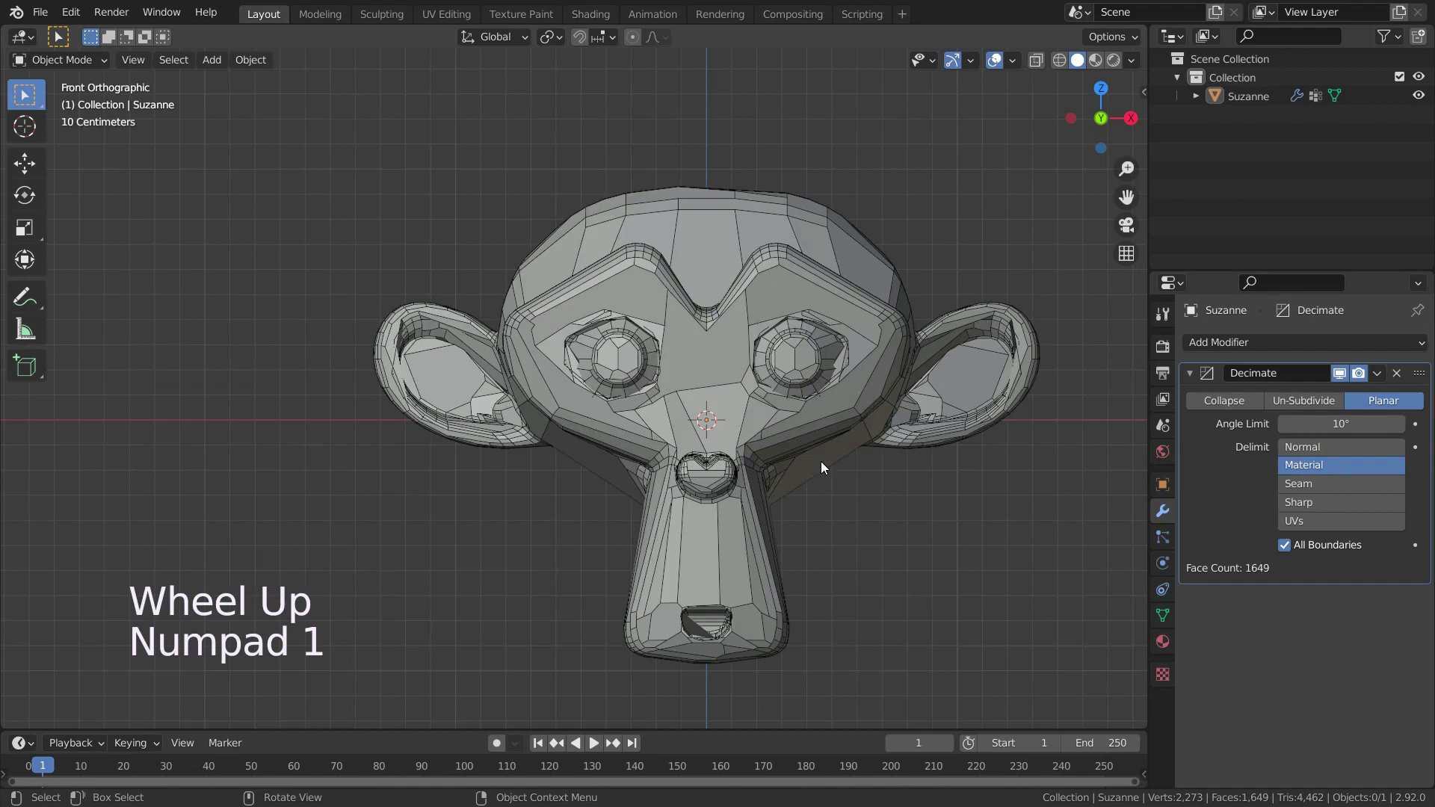
scroll(499, 361, down, 6)
scroll(514, 339, up, 4)
scroll(515, 345, up, 2)
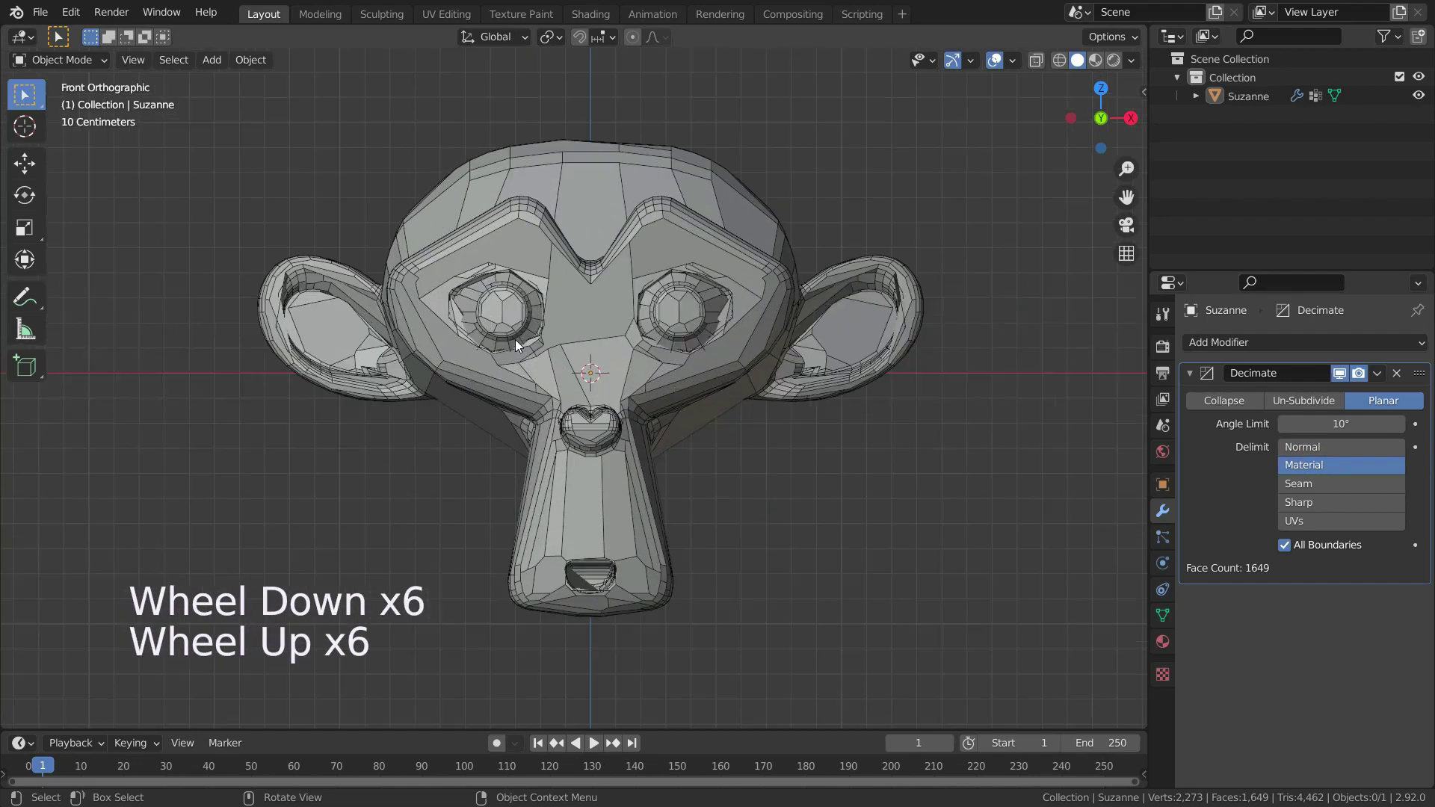
key(Tab)
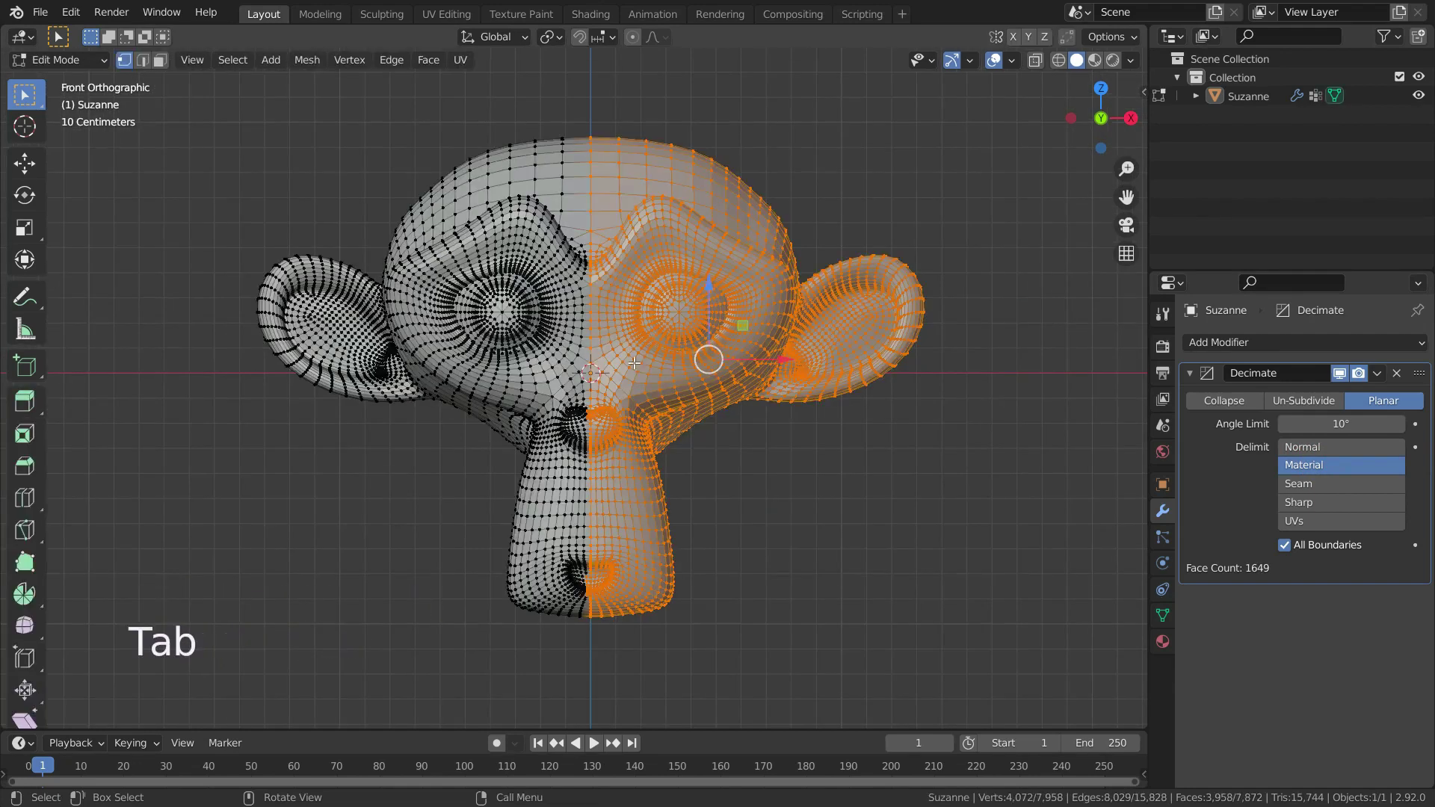
click(799, 529)
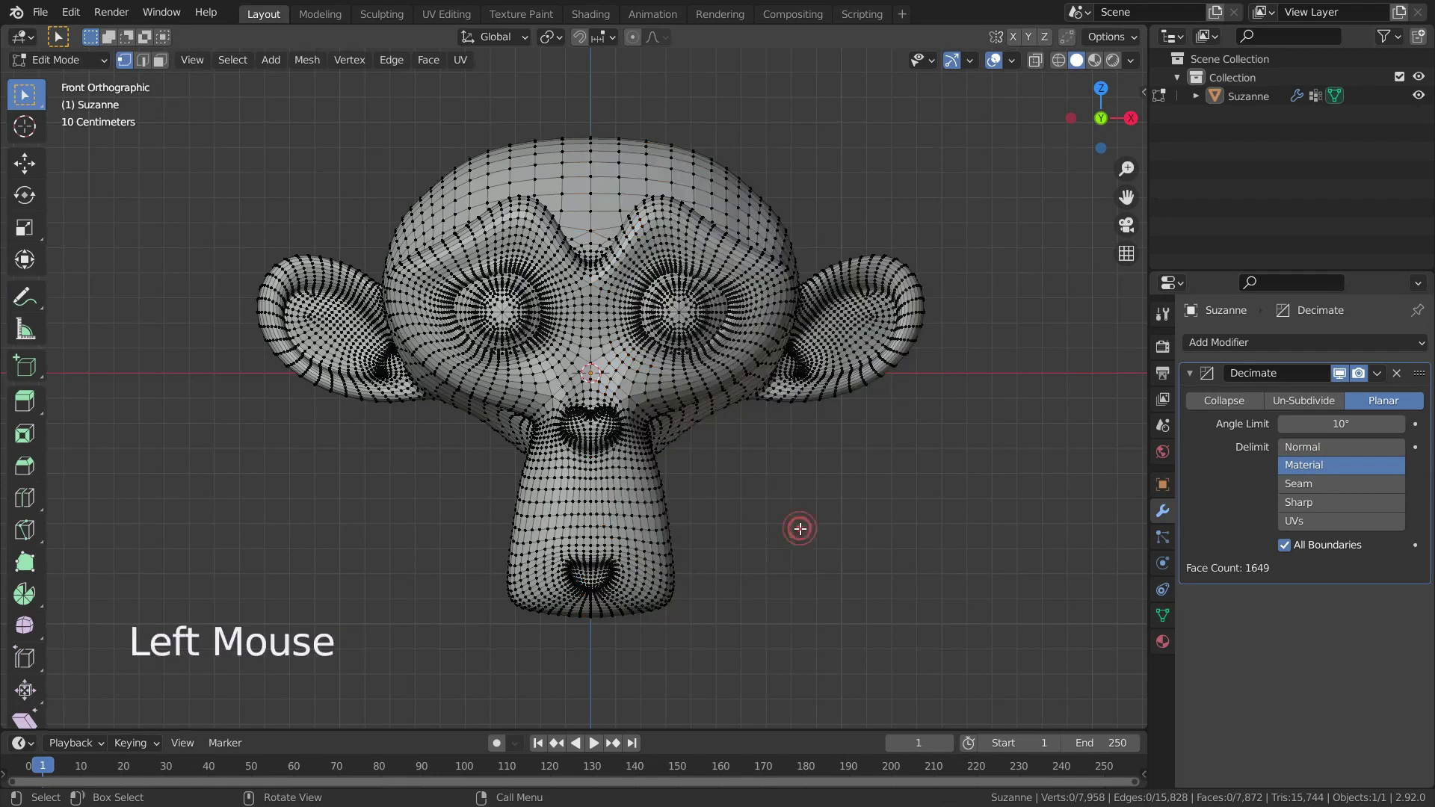
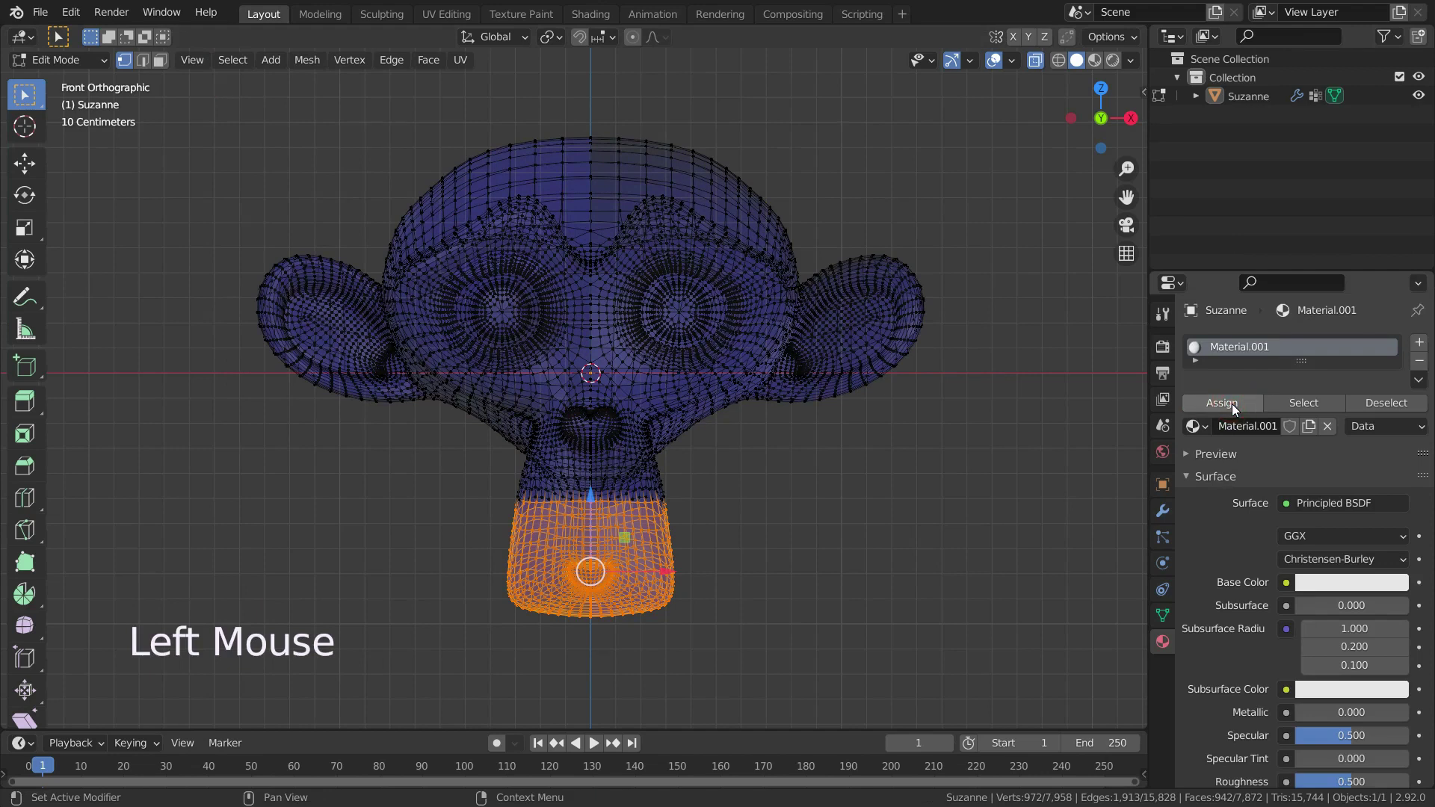
Invert the selection to cover everything above the lower muzzle and create a new material in a second slot.
click(233, 61)
click(258, 119)
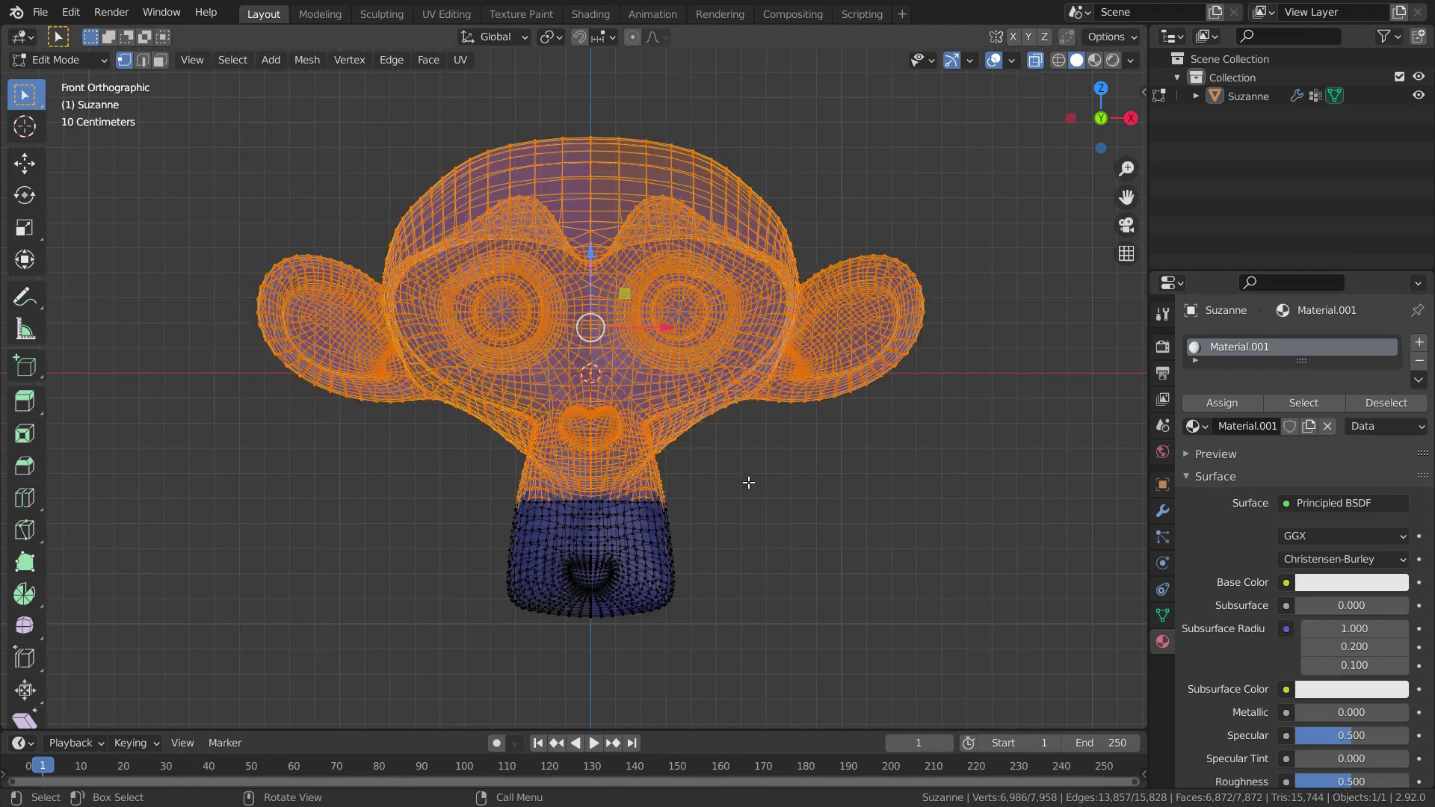
click(1419, 344)
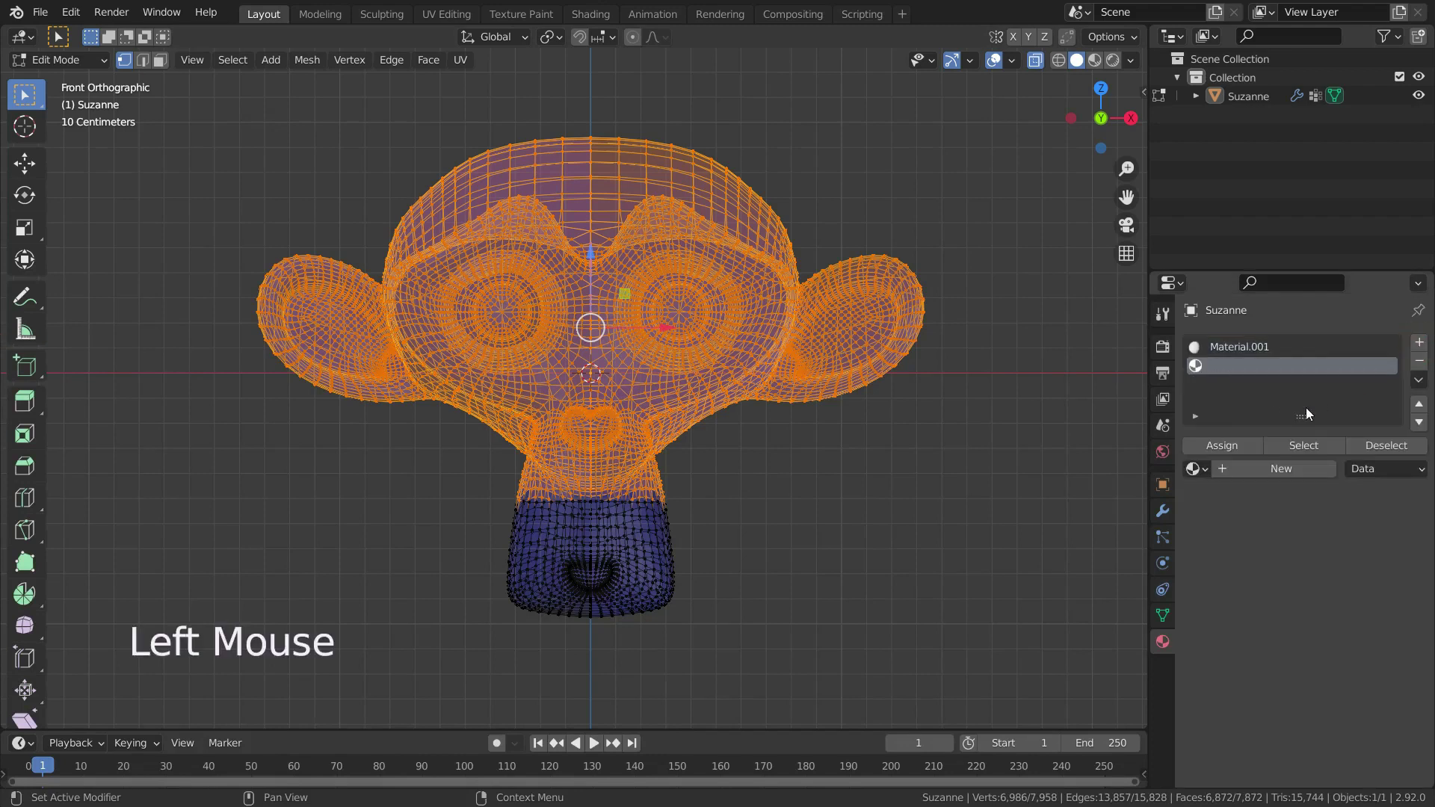
click(1255, 468)
Set the viewport display color of the second material to red.
scroll(1218, 671, down, 20)
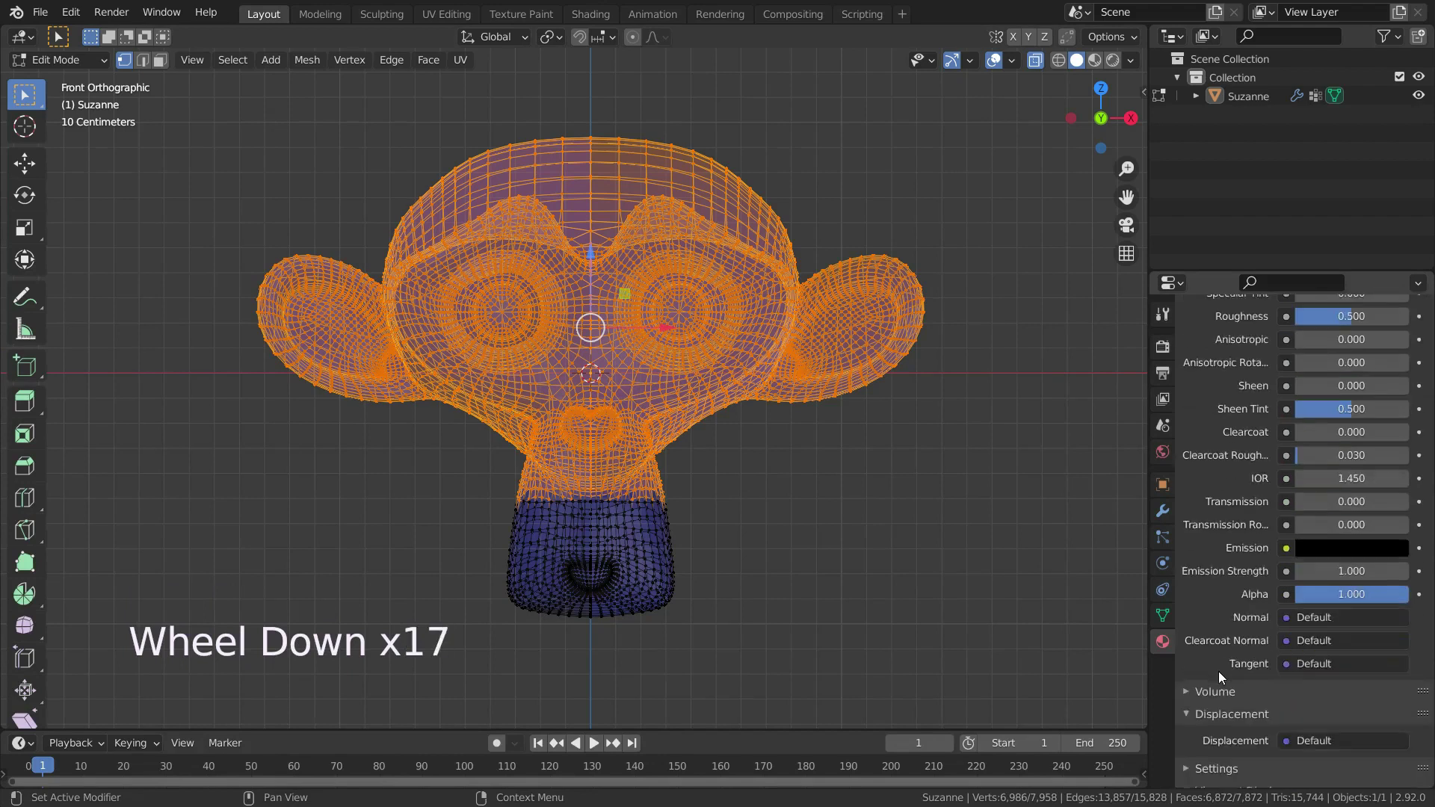
scroll(1270, 672, down, 3)
click(1315, 578)
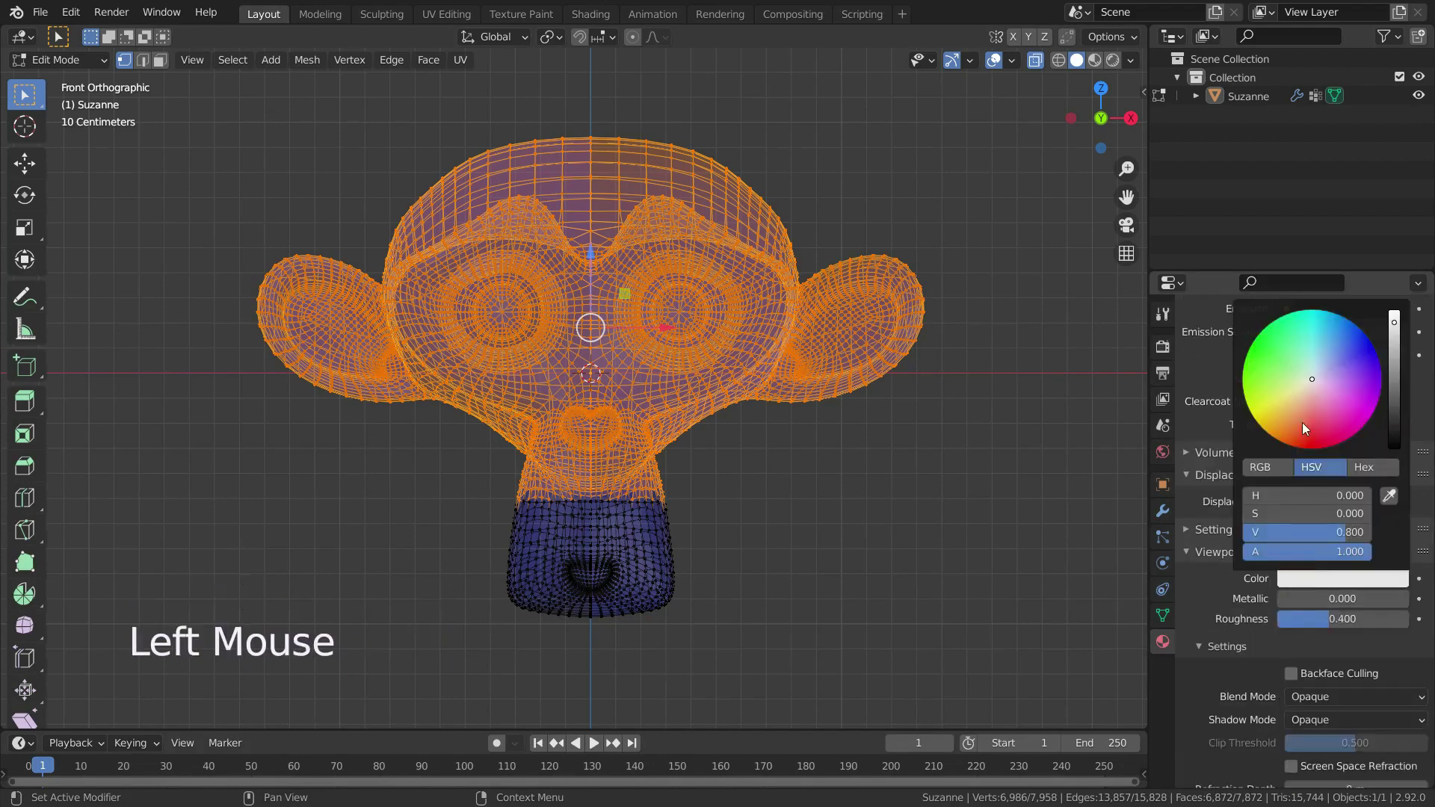
click(1310, 381)
drag(1309, 381, 1315, 443)
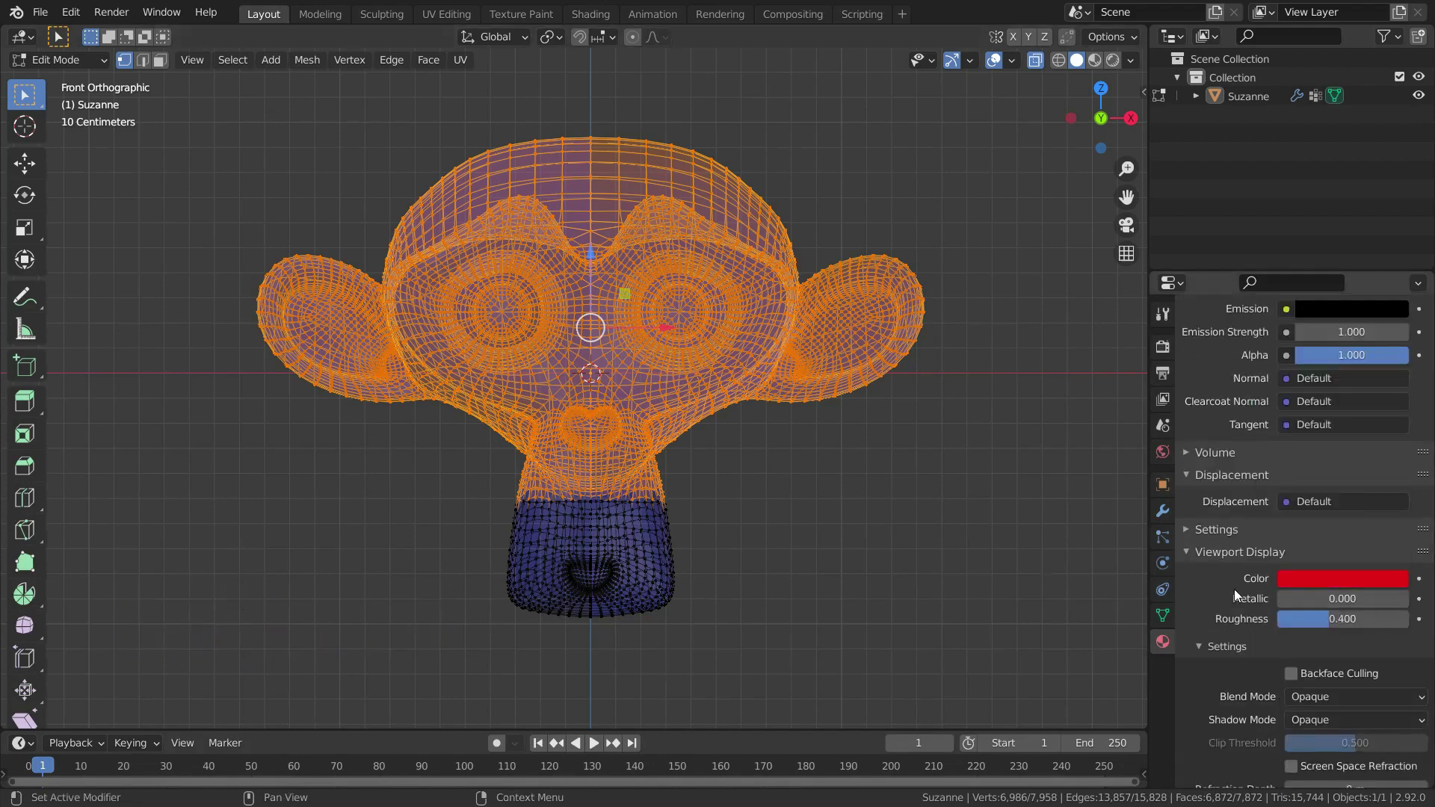
Assign the red second material to the selected upper part, then return to Object Mode with X-ray off.
scroll(1241, 599, up, 20)
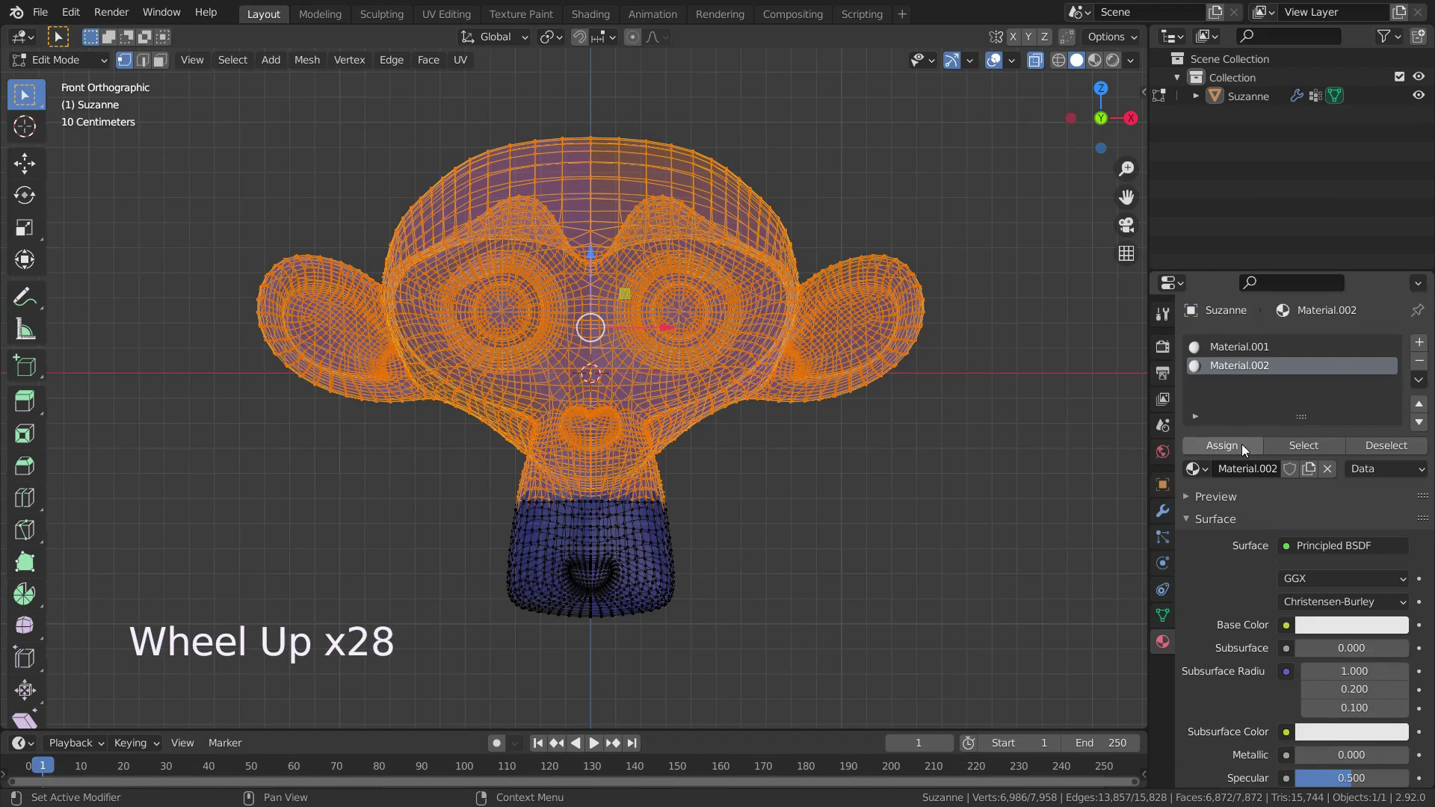
click(1240, 444)
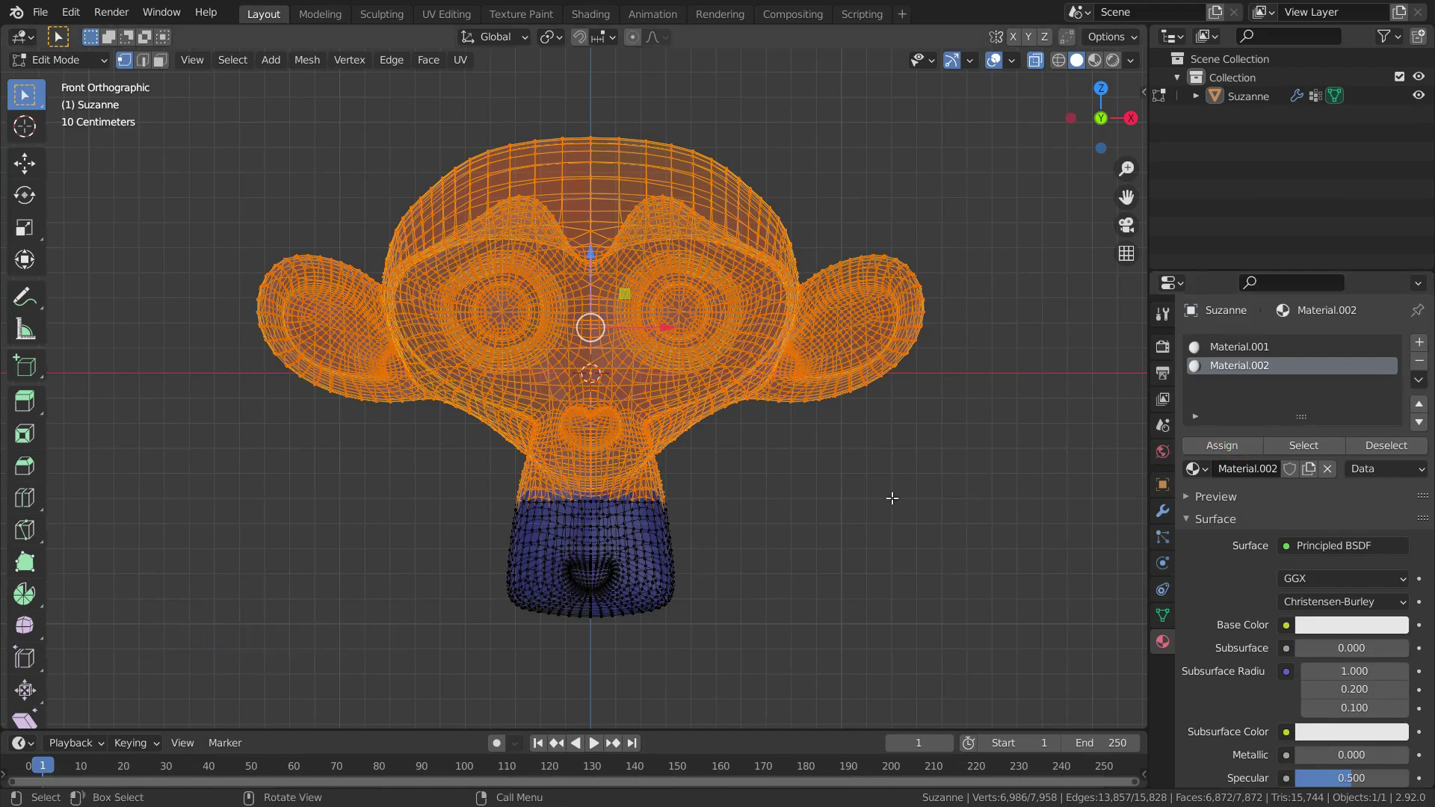
key(Tab)
key(alt+z)
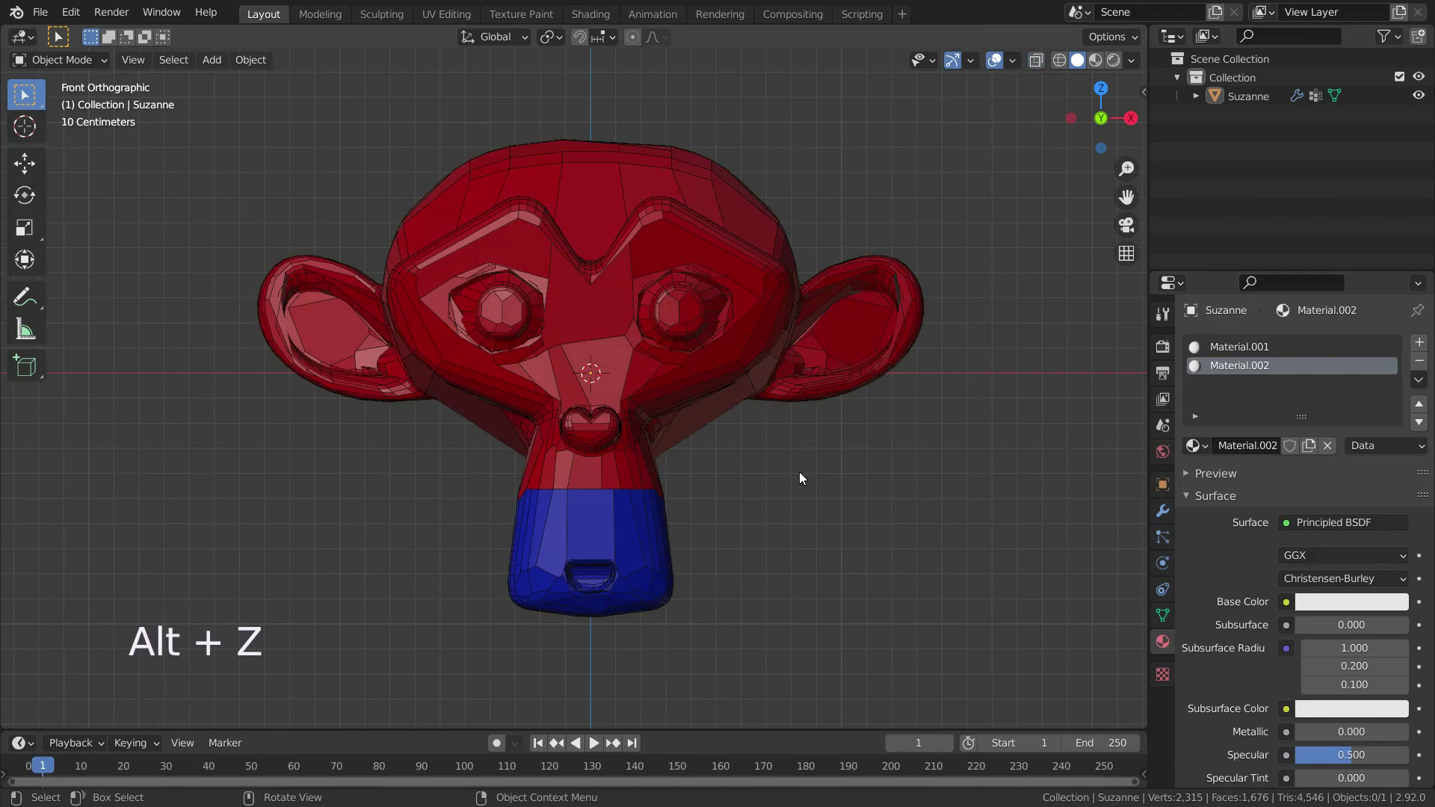
scroll(656, 496, down, 1)
scroll(952, 550, up, 1)
Reopen the Decimate modifier settings and inspect the material border on the side of the muzzle.
click(1162, 510)
middle_drag(1085, 511, 619, 500)
scroll(538, 518, up, 3)
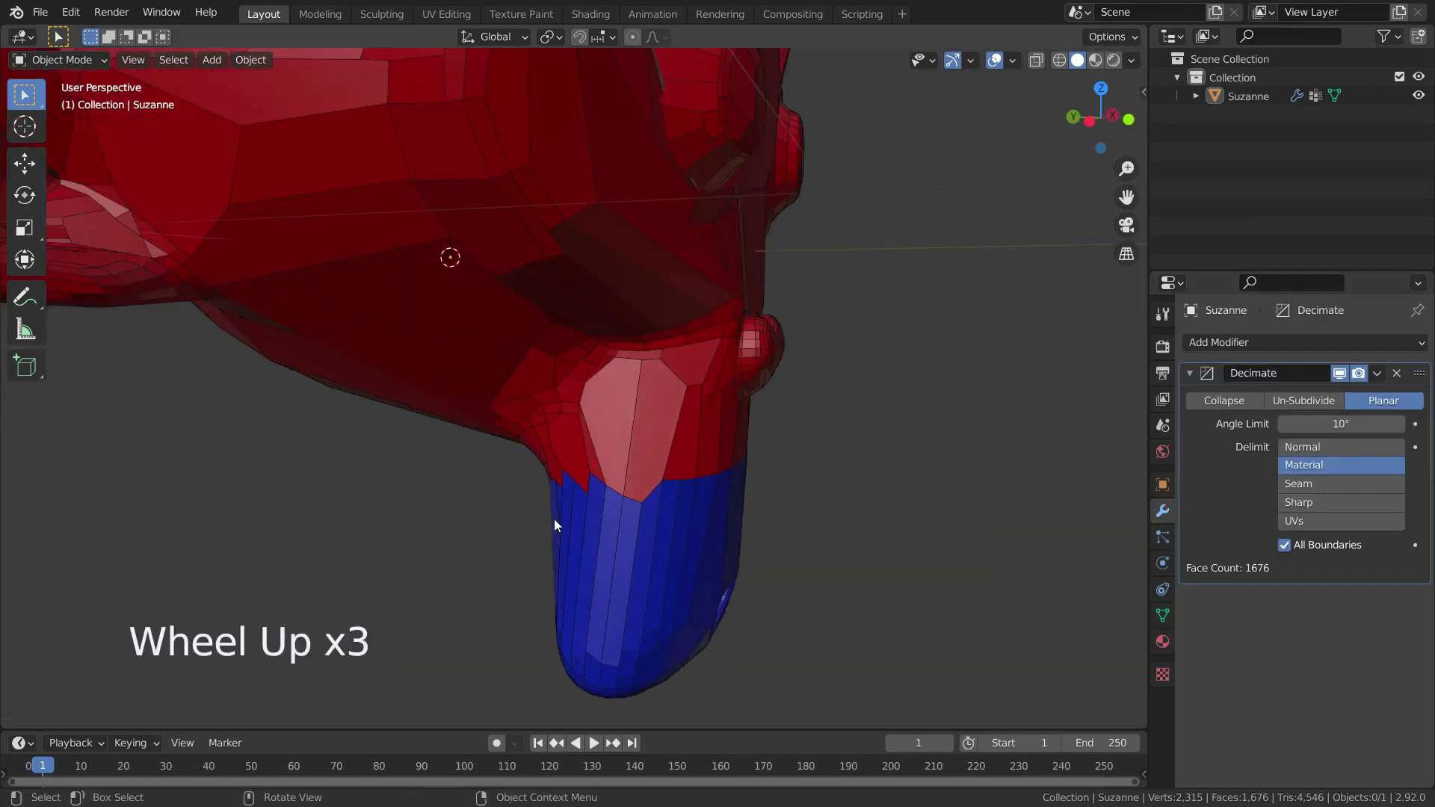
scroll(565, 511, down, 2)
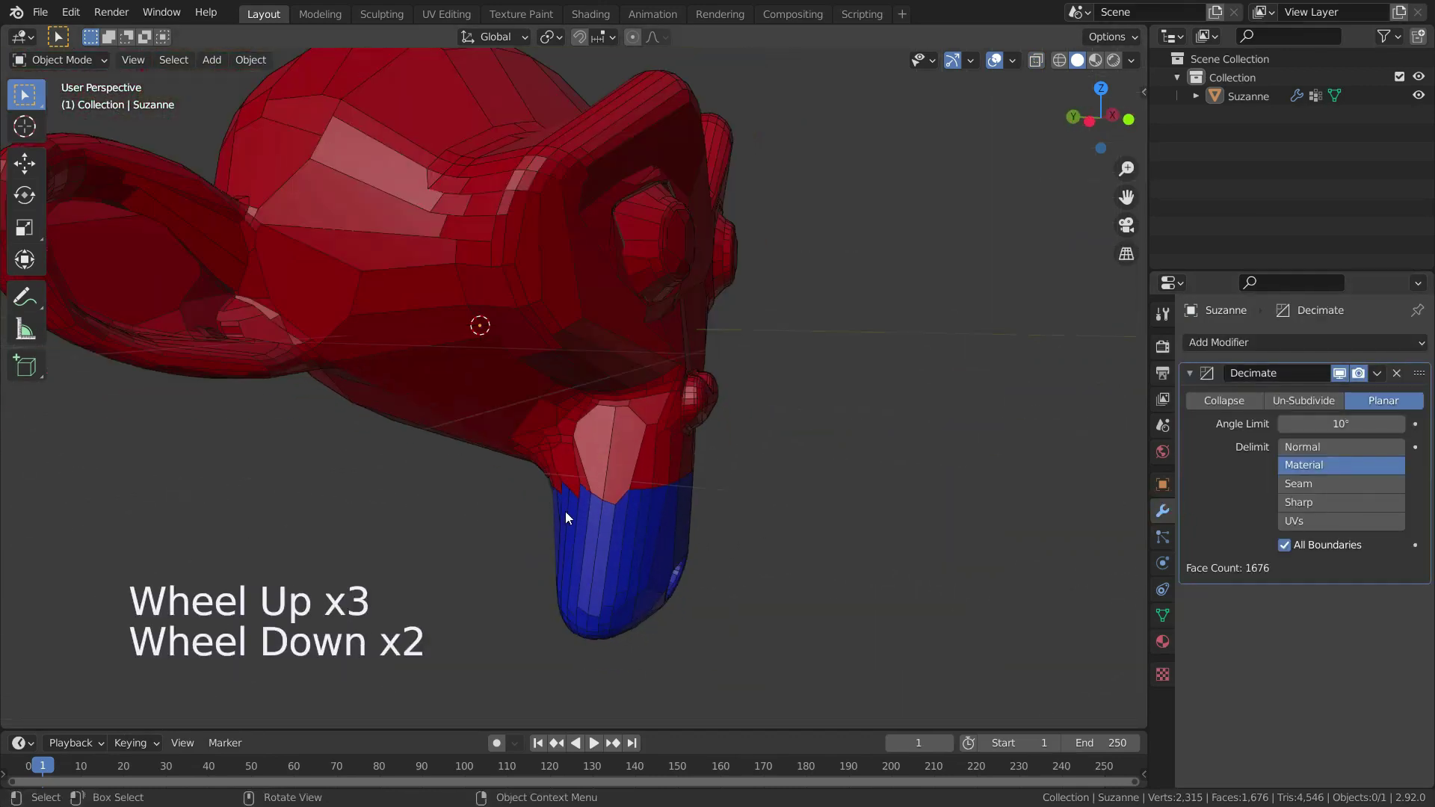
Turn the Material delimit option off and on again to compare the border between the red and blue areas.
shift+click(1305, 465)
scroll(627, 523, up, 1)
middle_drag(629, 516, 608, 547)
scroll(525, 476, down, 3)
scroll(526, 475, up, 1)
scroll(525, 475, up, 1)
middle_drag(525, 475, 689, 496)
shift+click(1312, 463)
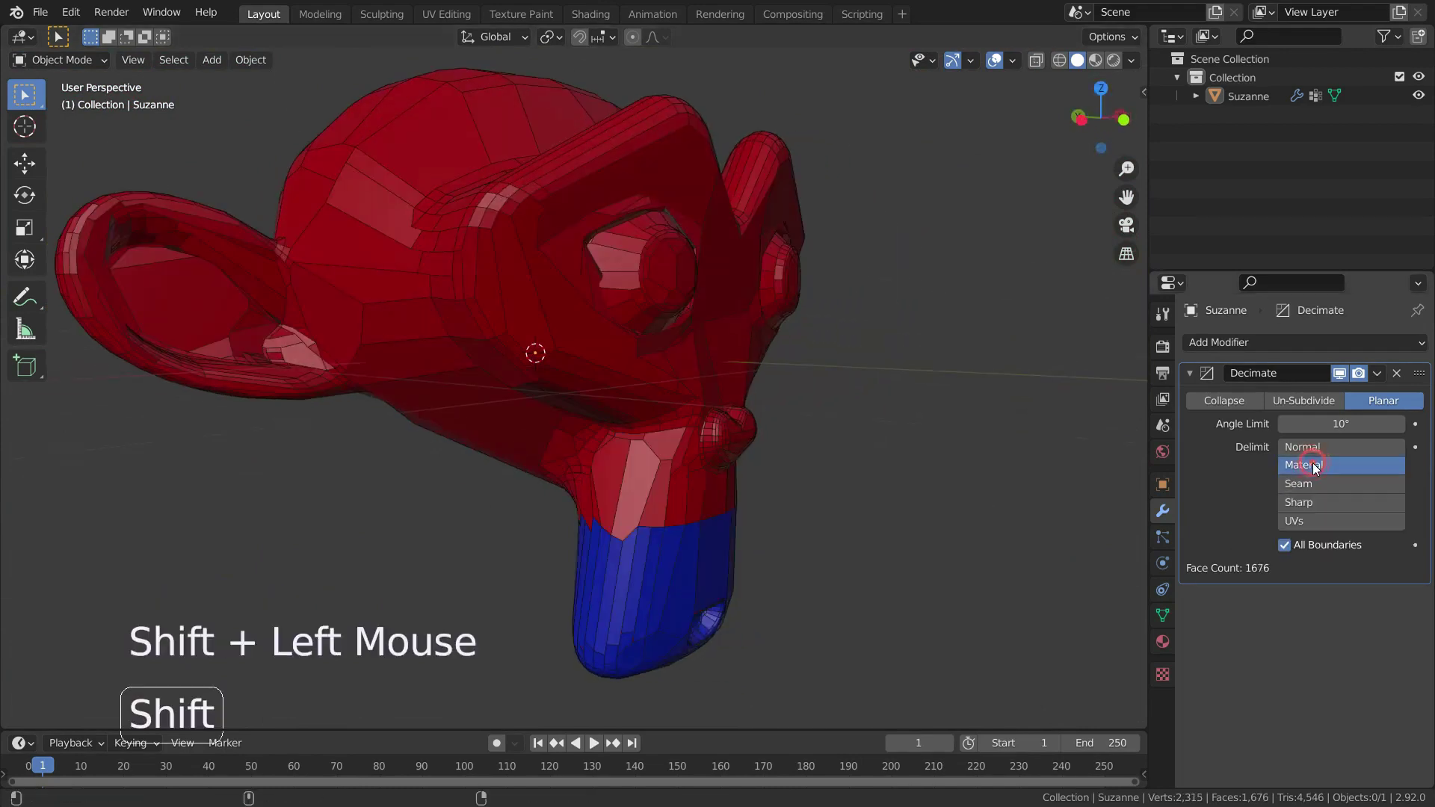
Remove both material slots from the monkey mesh.
scroll(577, 525, down, 3)
scroll(504, 523, up, 4)
scroll(719, 502, down, 3)
scroll(698, 484, up, 2)
middle_drag(698, 485, 666, 478)
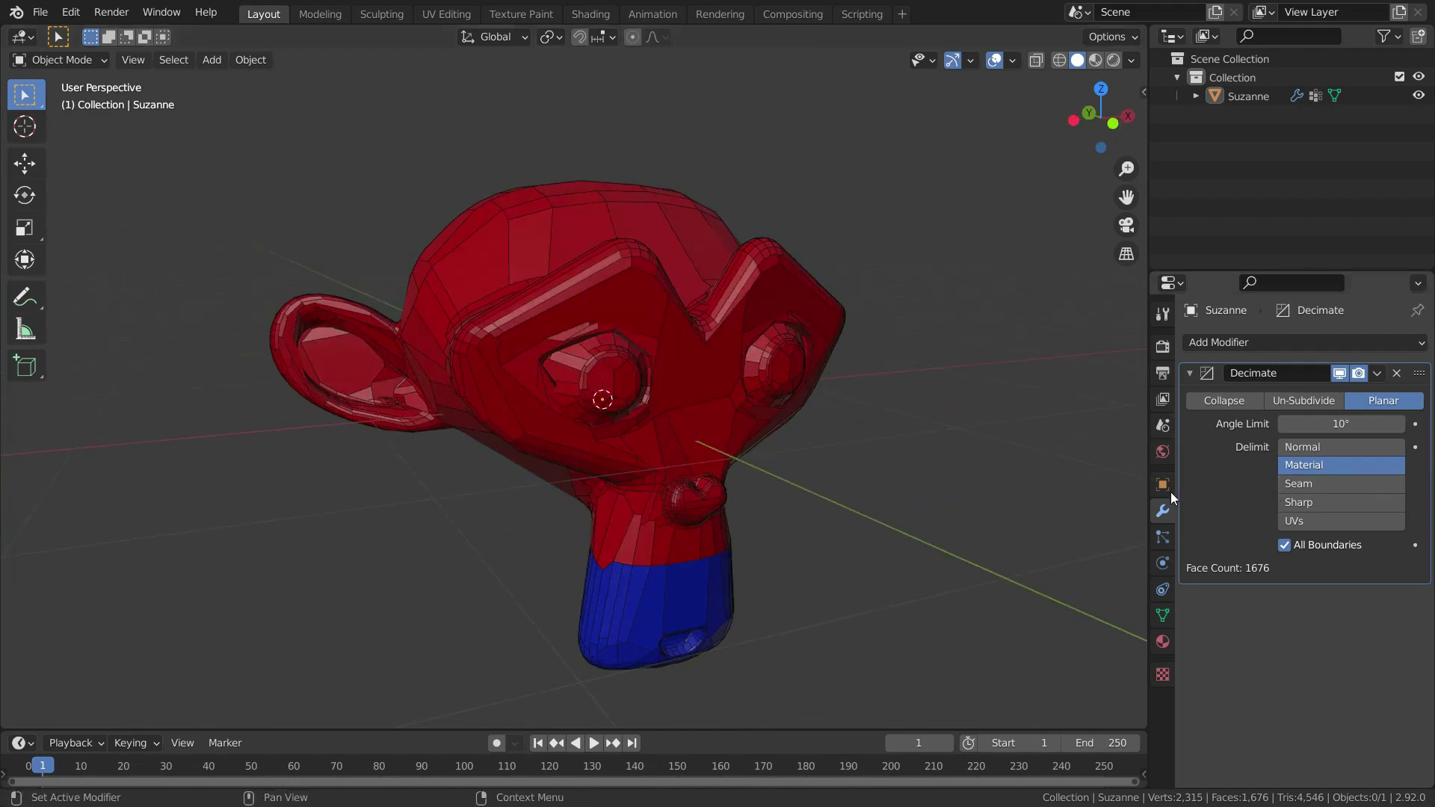
click(1162, 643)
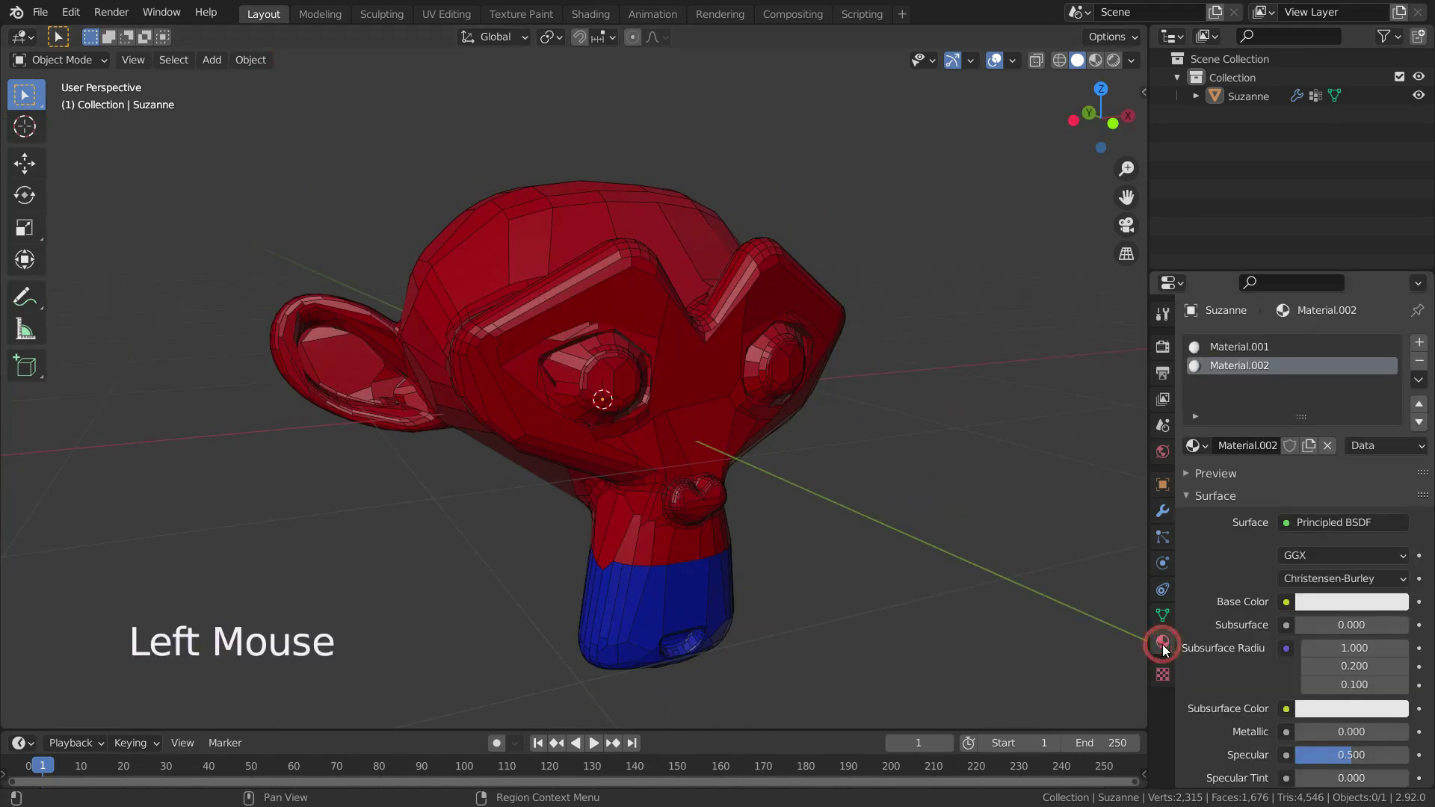
click(1419, 361)
click(1419, 361)
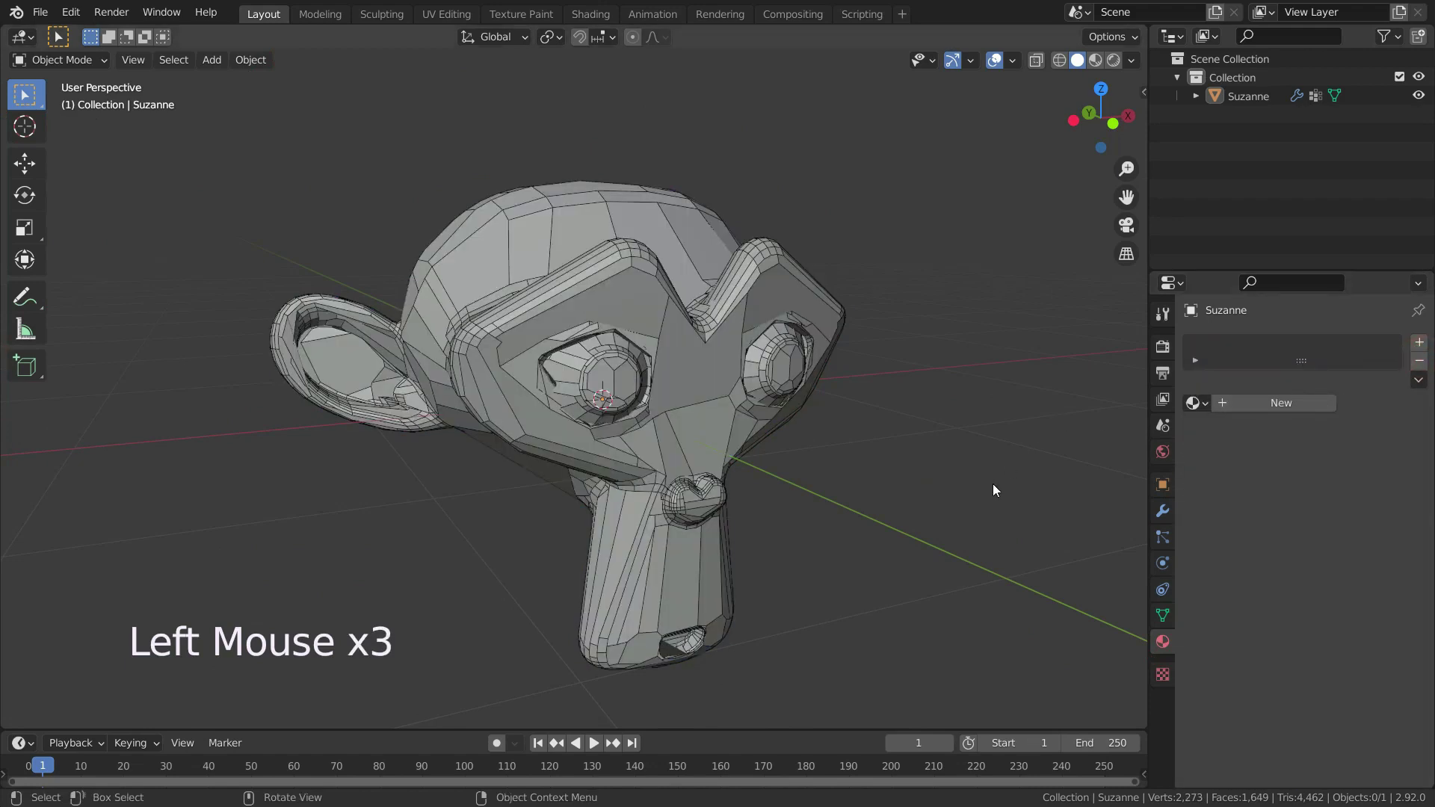
Reopen the Decimate modifier settings and change the Planar delimit option from Material to Seam.
click(1162, 511)
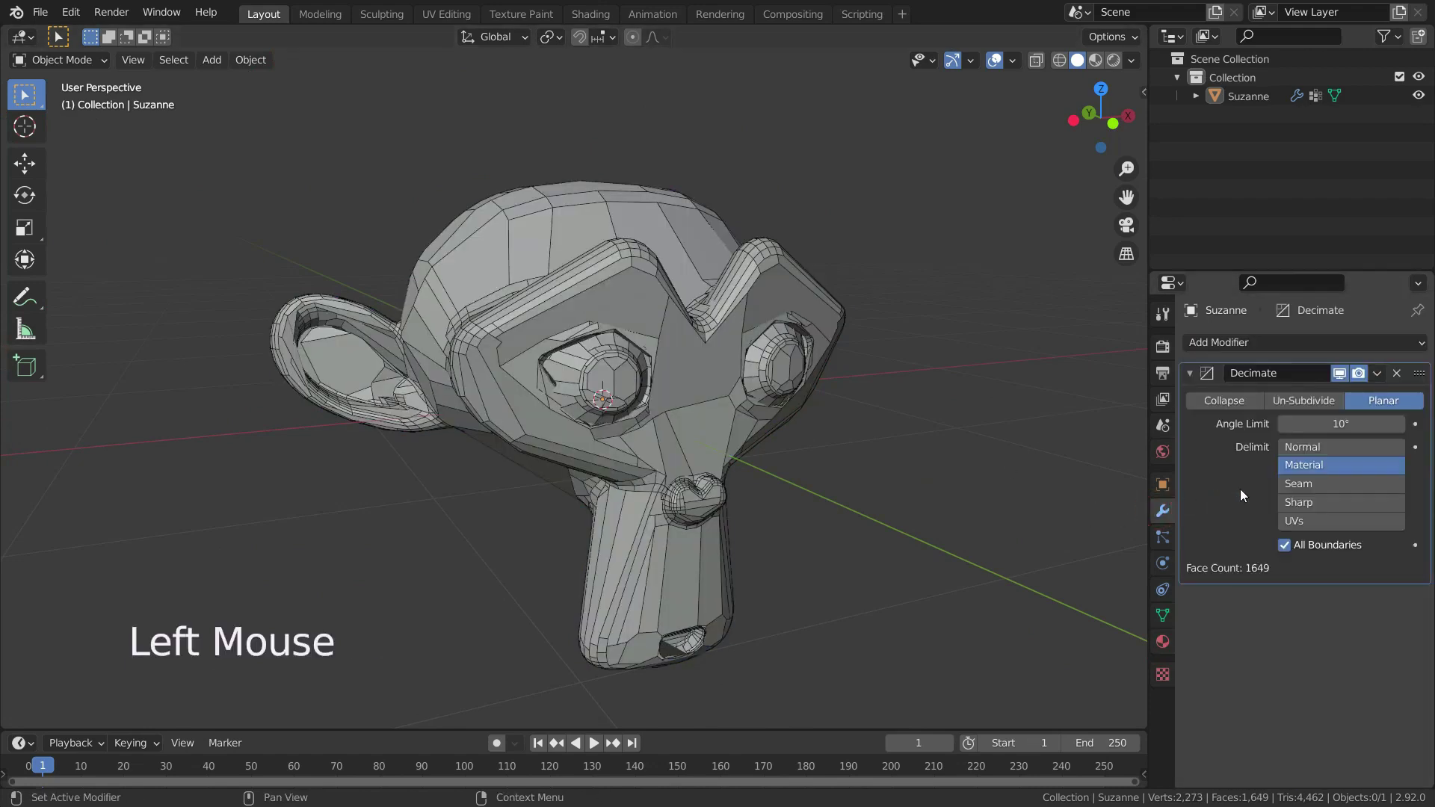
shift+click(1313, 482)
shift+click(1313, 465)
scroll(790, 468, up, 2)
mouse_move(791, 468)
middle_down()
mouse_move(788, 487)
mouse_move(801, 477)
middle_up()
scroll(801, 477, down, 2)
scroll(804, 492, up, 1)
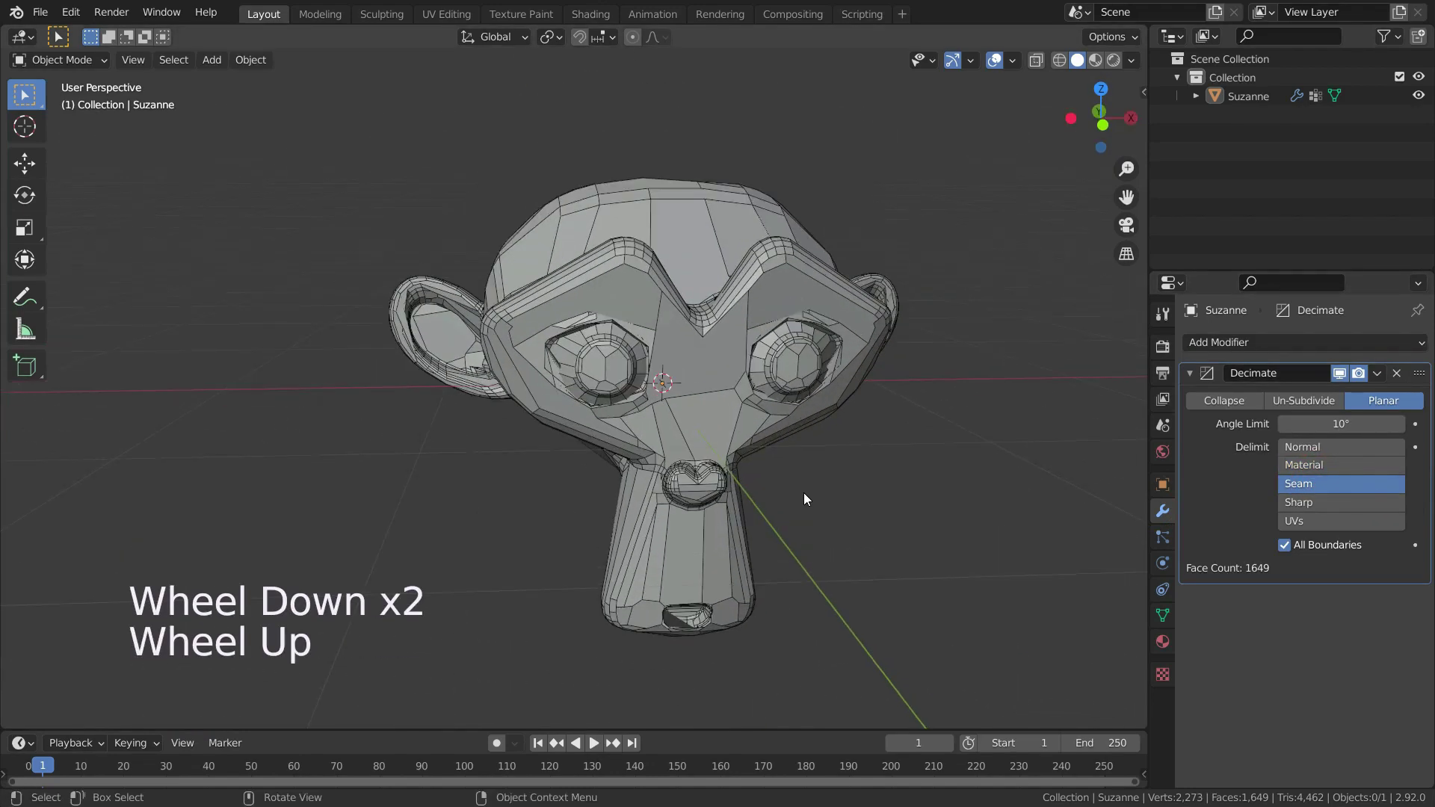
In Edit Mode, clear the selection, switch to edge selection and select the horizontal edge loop around the muzzle.
key(Tab)
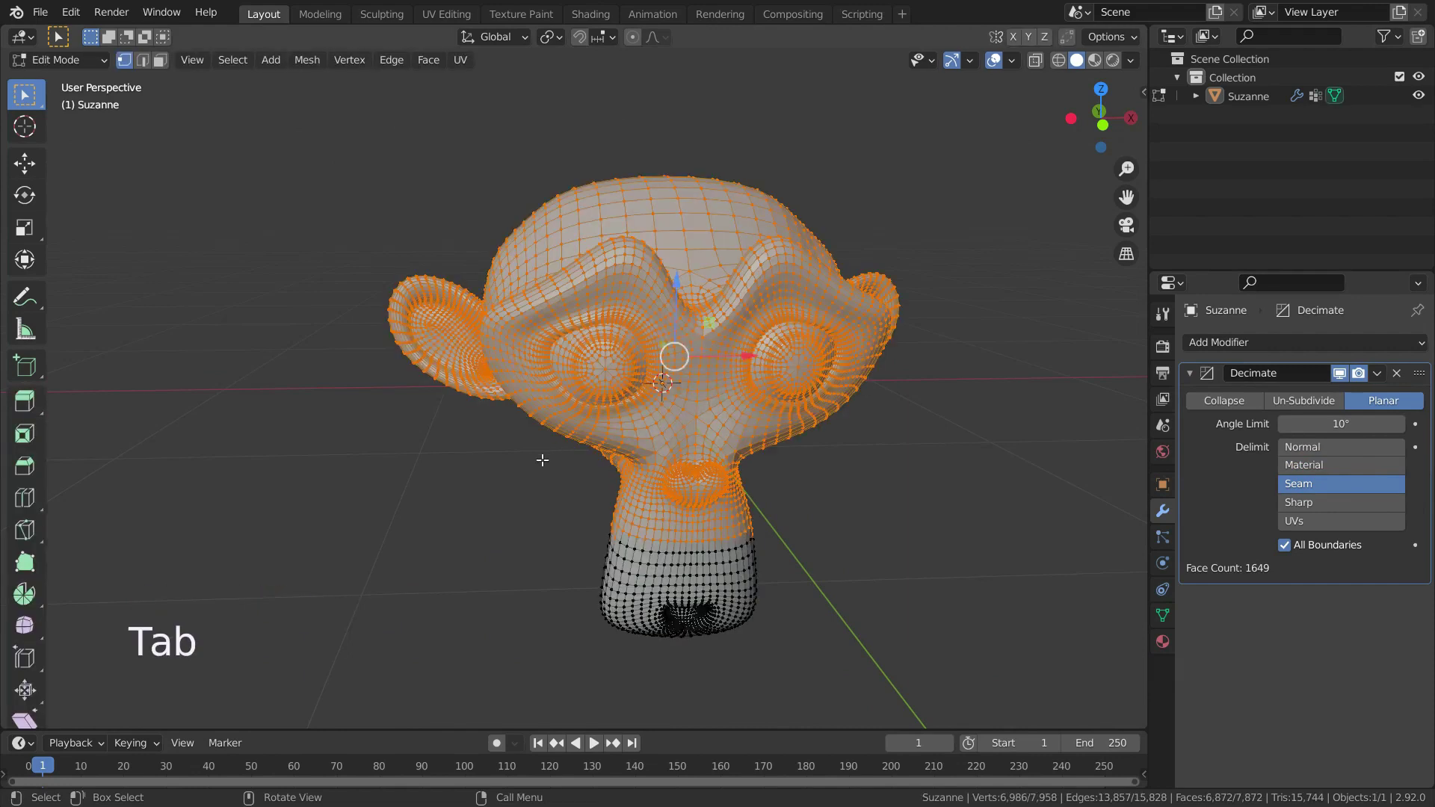
scroll(781, 489, down, 2)
click(780, 490)
scroll(580, 518, up, 3)
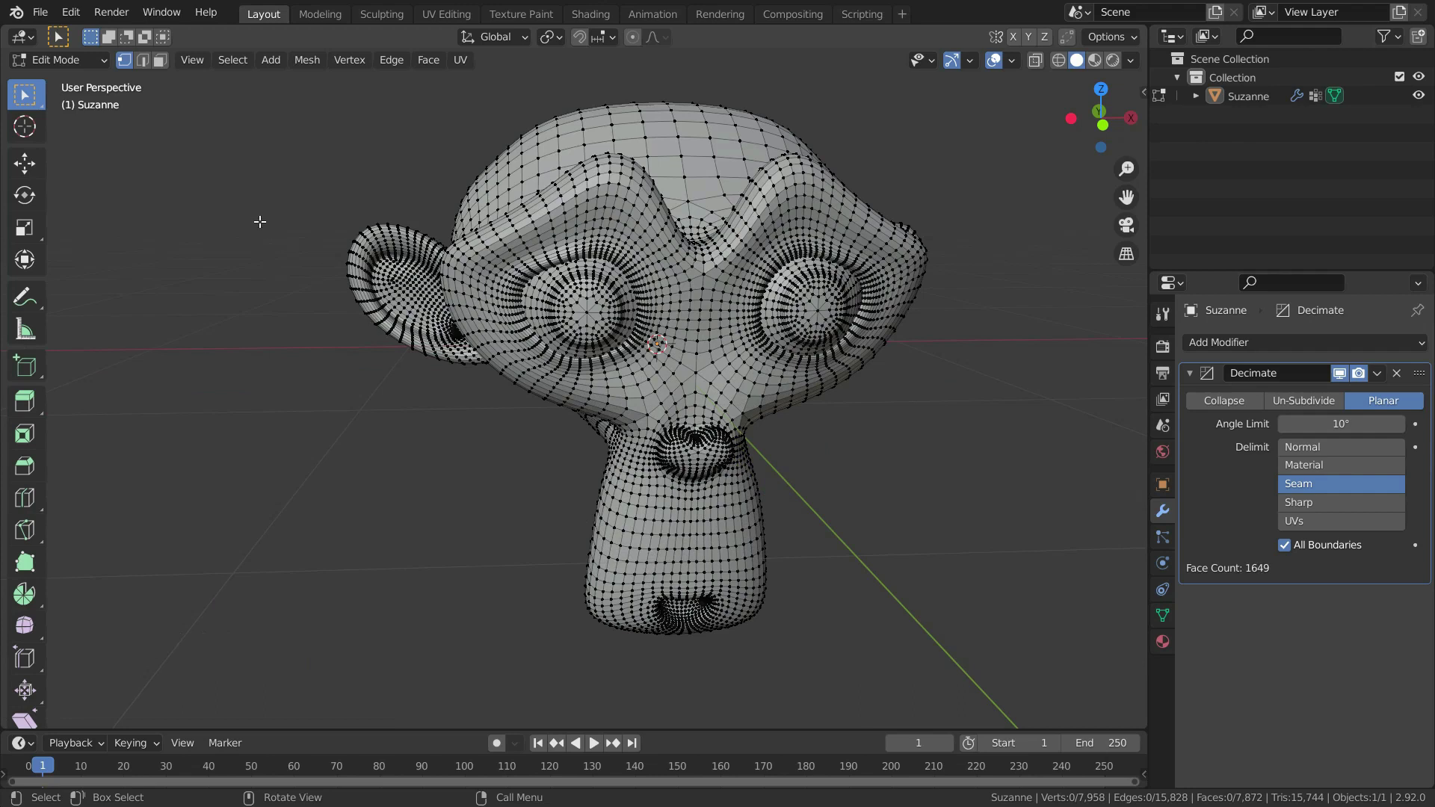
click(145, 58)
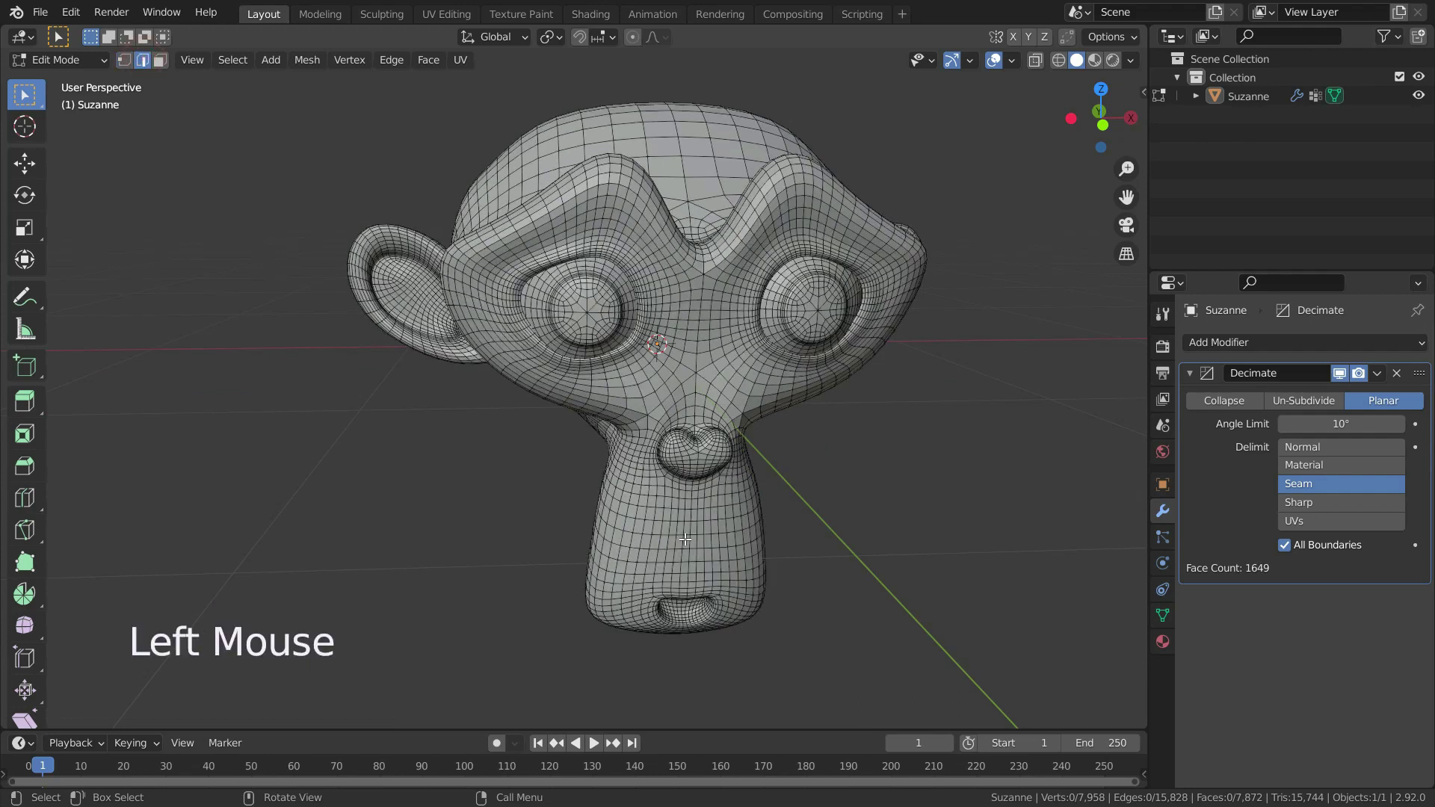
alt+click(662, 523)
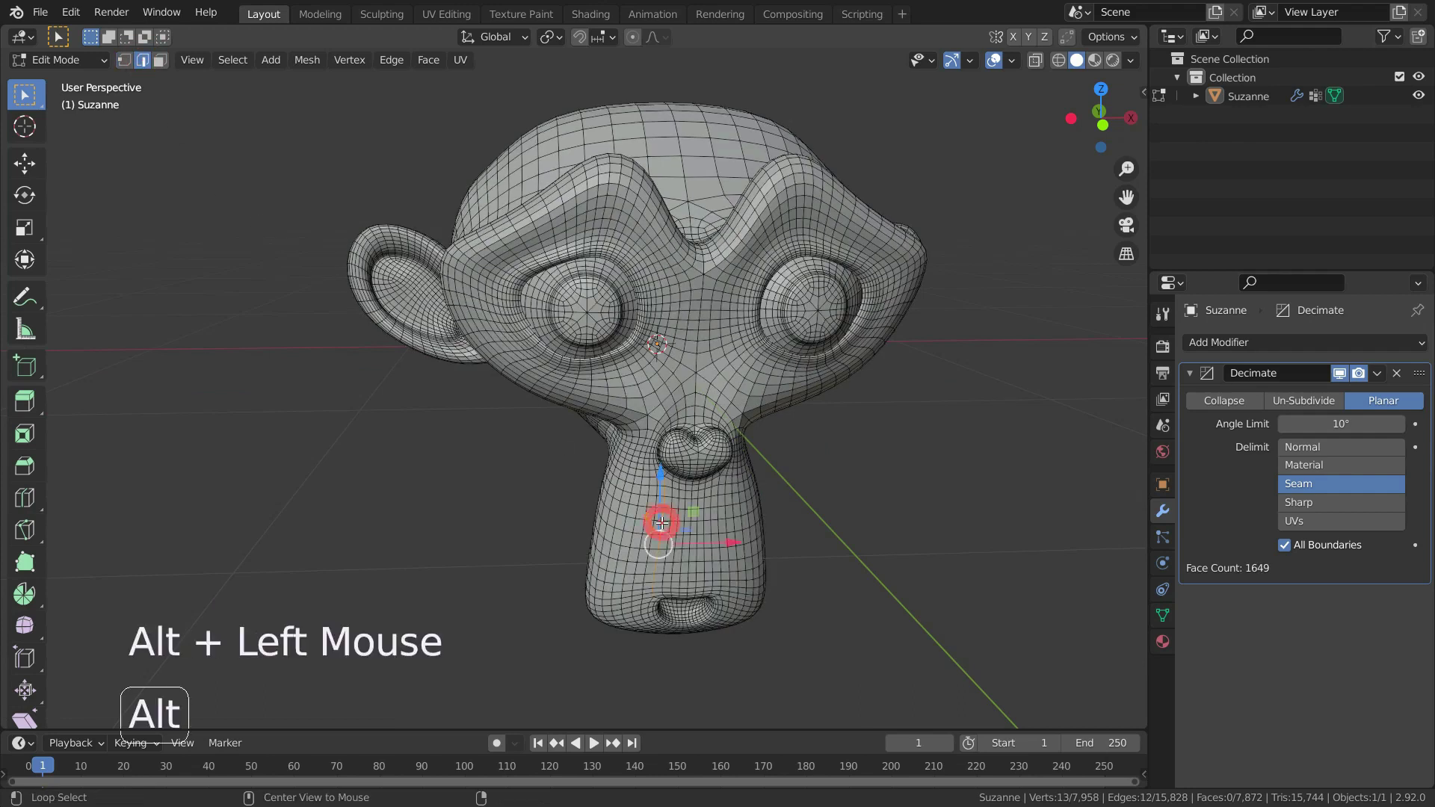
alt+click(649, 517)
scroll(650, 517, up, 2)
mouse_move(650, 518)
middle_down()
mouse_move(846, 503)
mouse_move(944, 426)
mouse_move(881, 416)
mouse_move(649, 505)
middle_up()
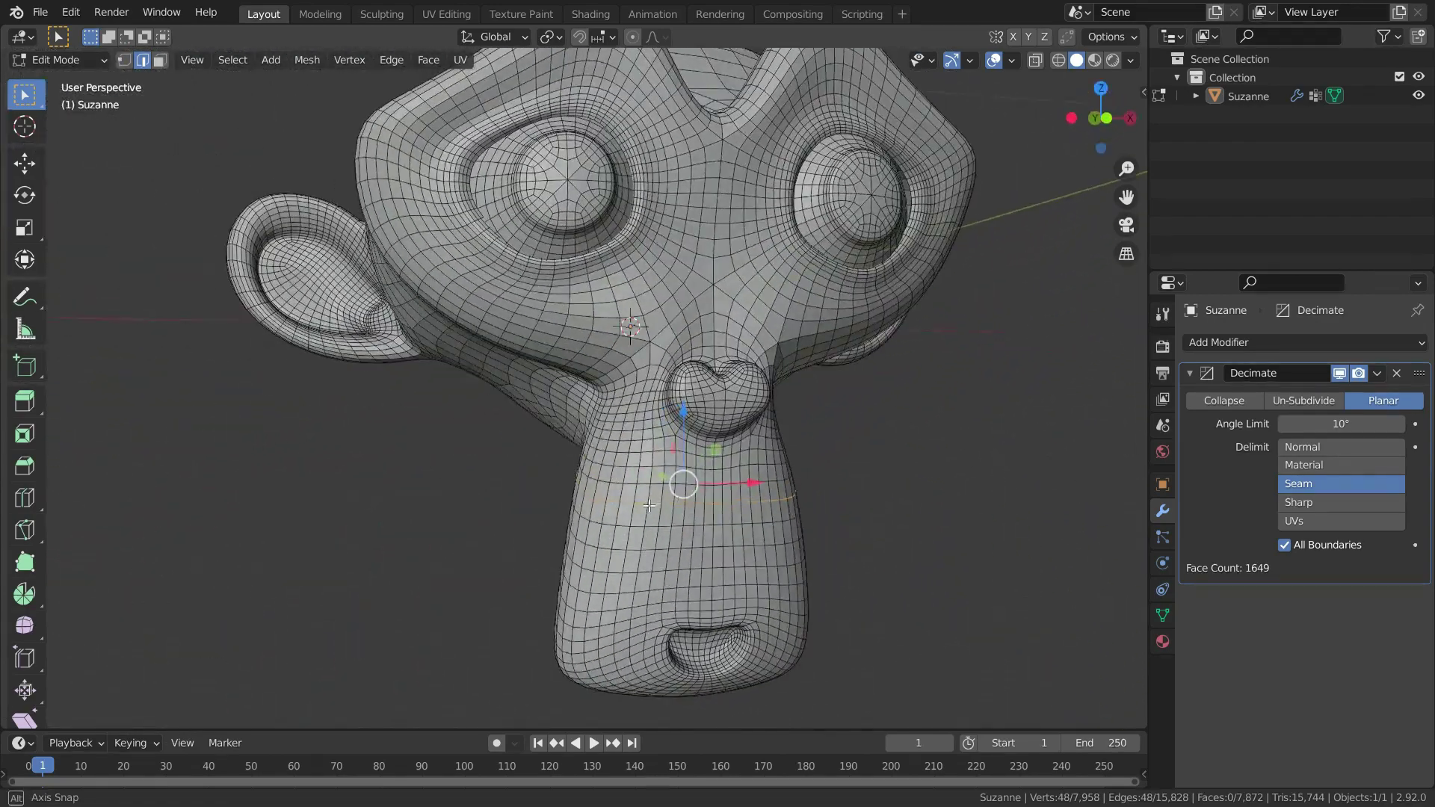
Mark the selected muzzle edge loop as a seam.
right_click(867, 416)
click(828, 616)
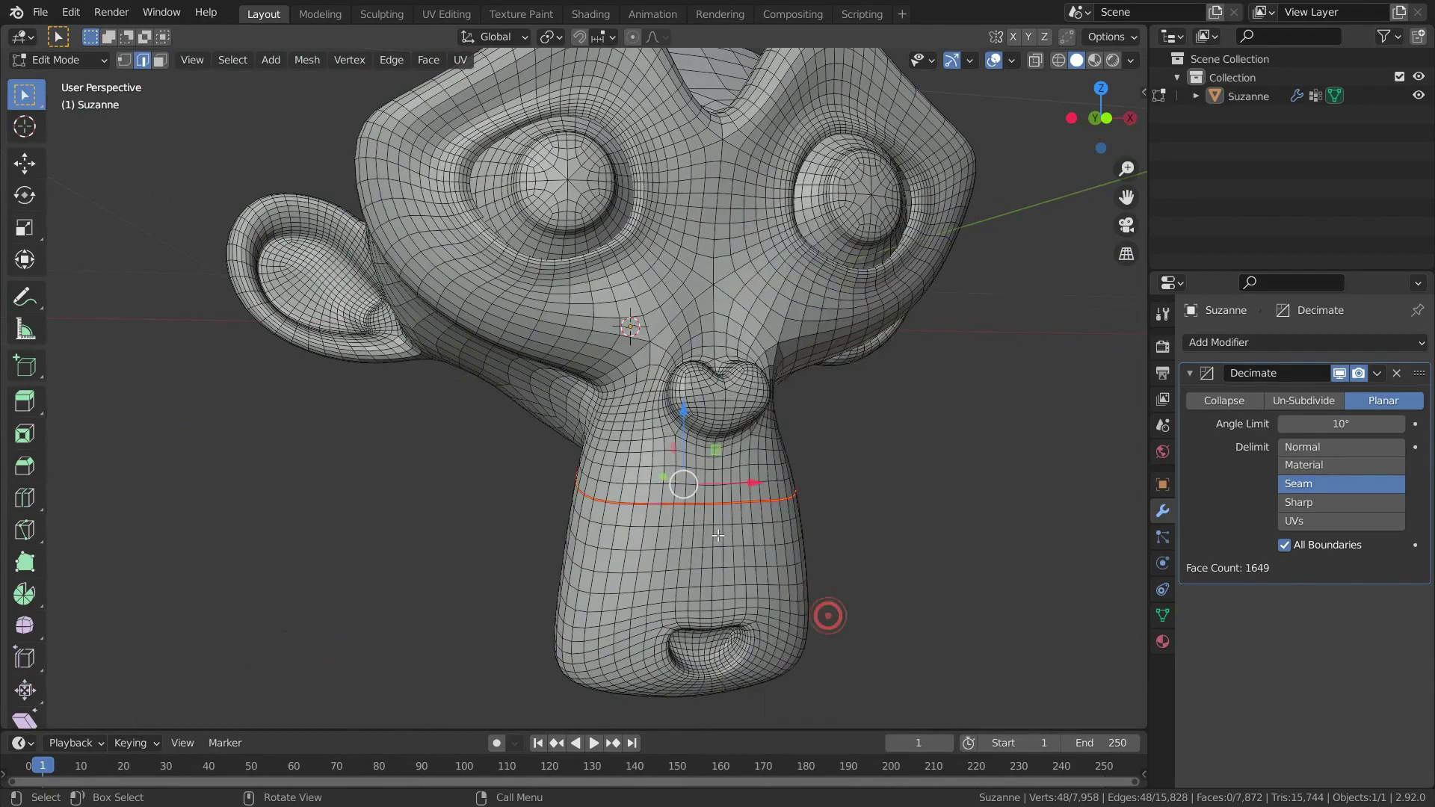
scroll(718, 535, up, 2)
middle_drag(718, 536, 537, 503)
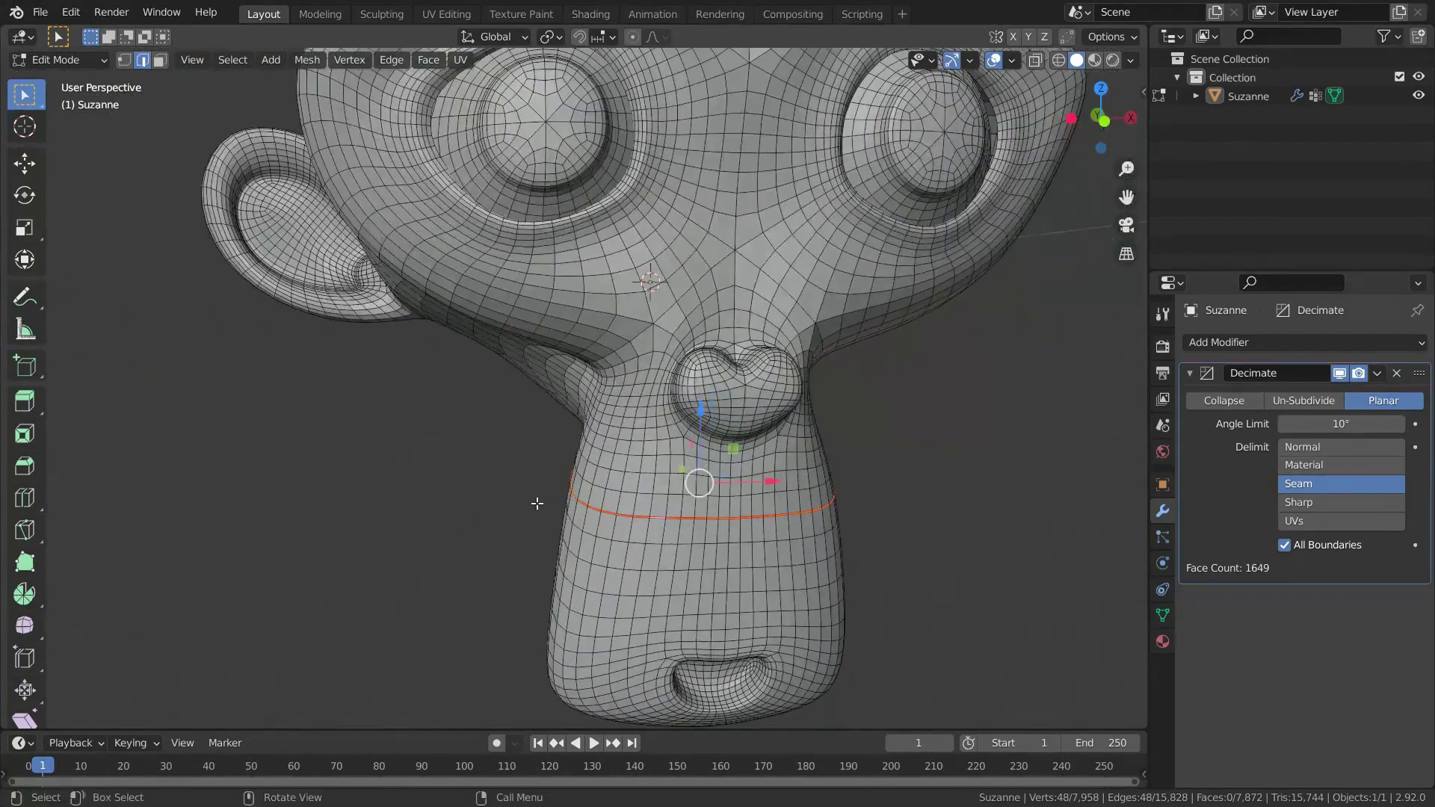
scroll(537, 503, down, 5)
scroll(496, 503, up, 2)
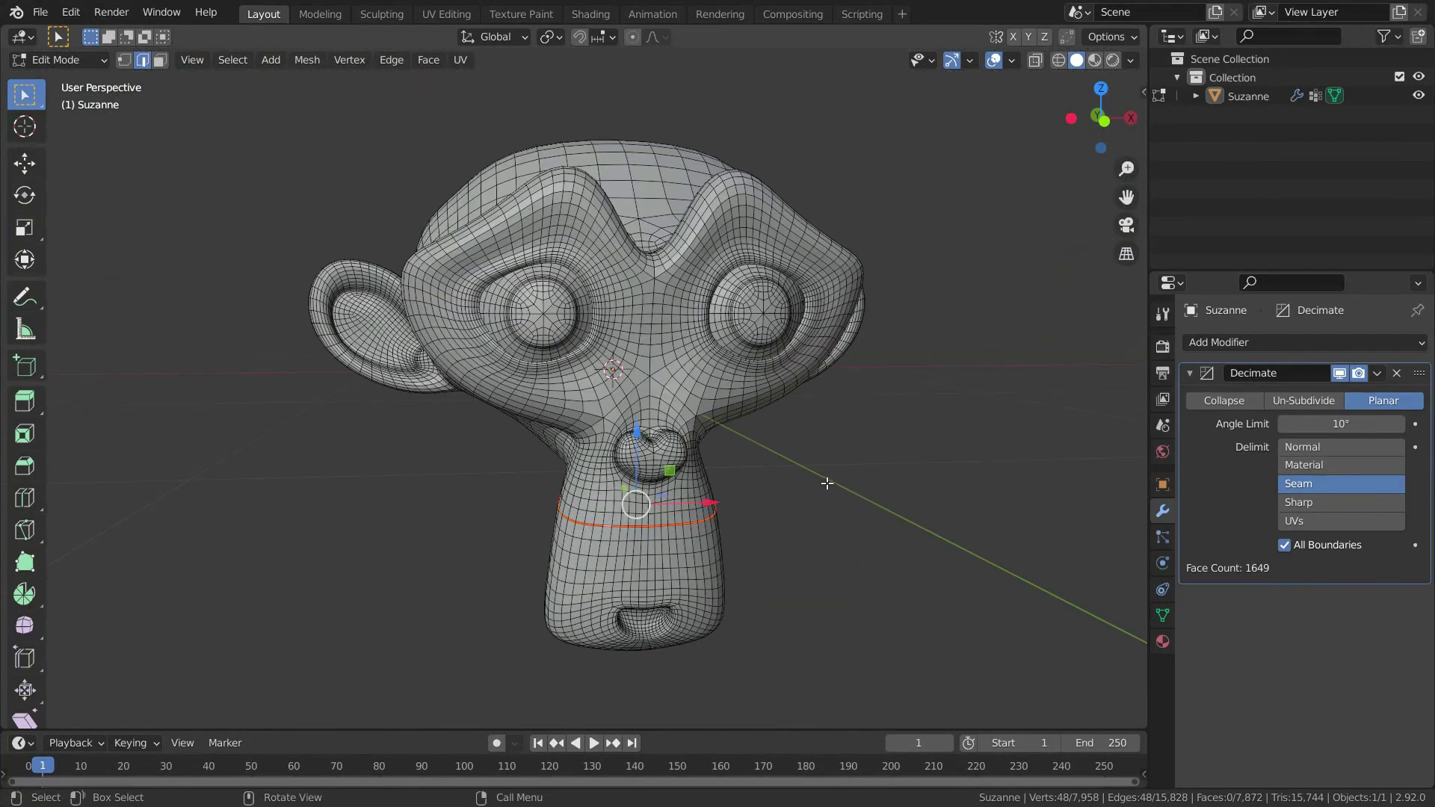
Return to Object Mode and turn the Seam delimit option off, on and off again to compare the muzzle's decimation.
key(Tab)
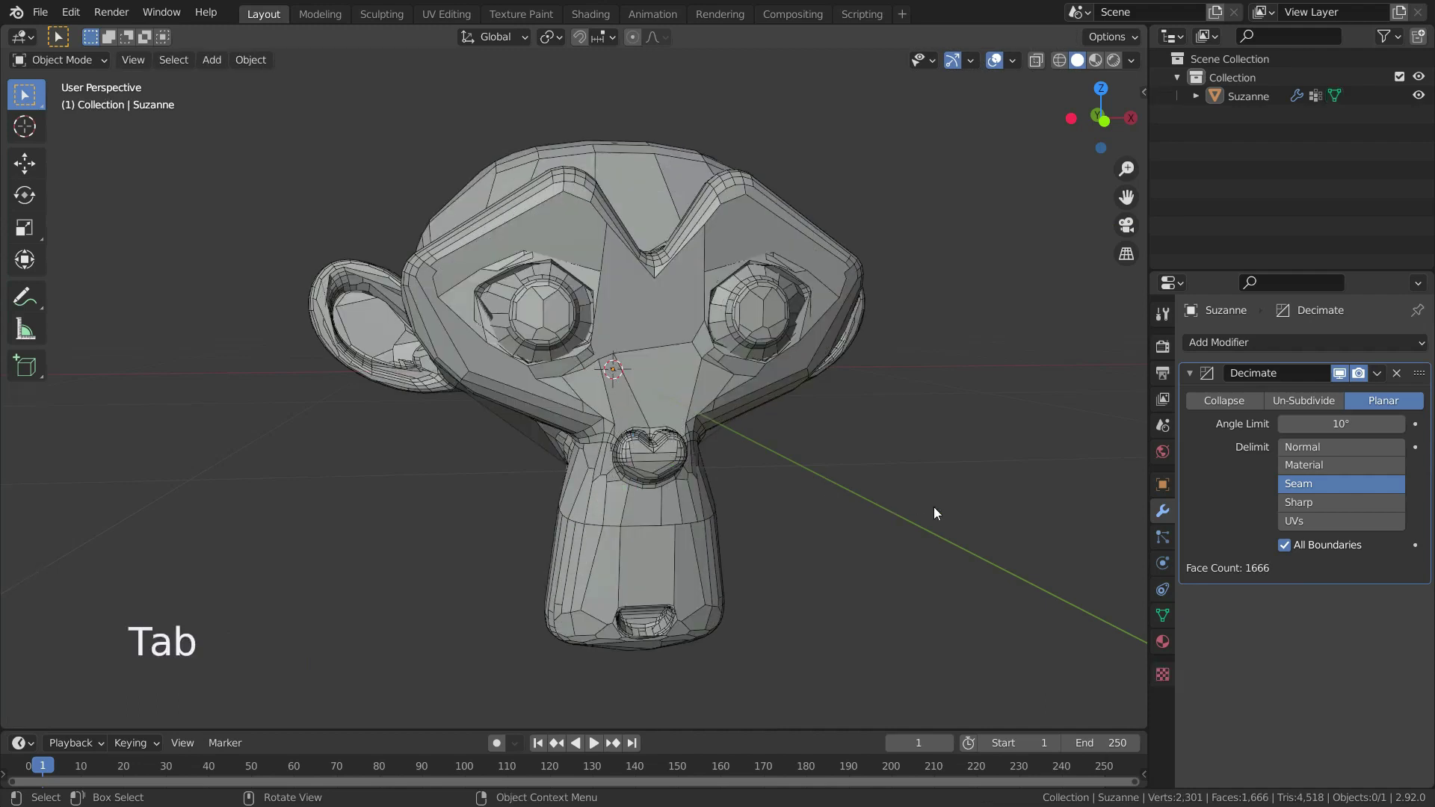
shift+click(1303, 485)
scroll(514, 528, up, 2)
middle_drag(514, 527, 586, 545)
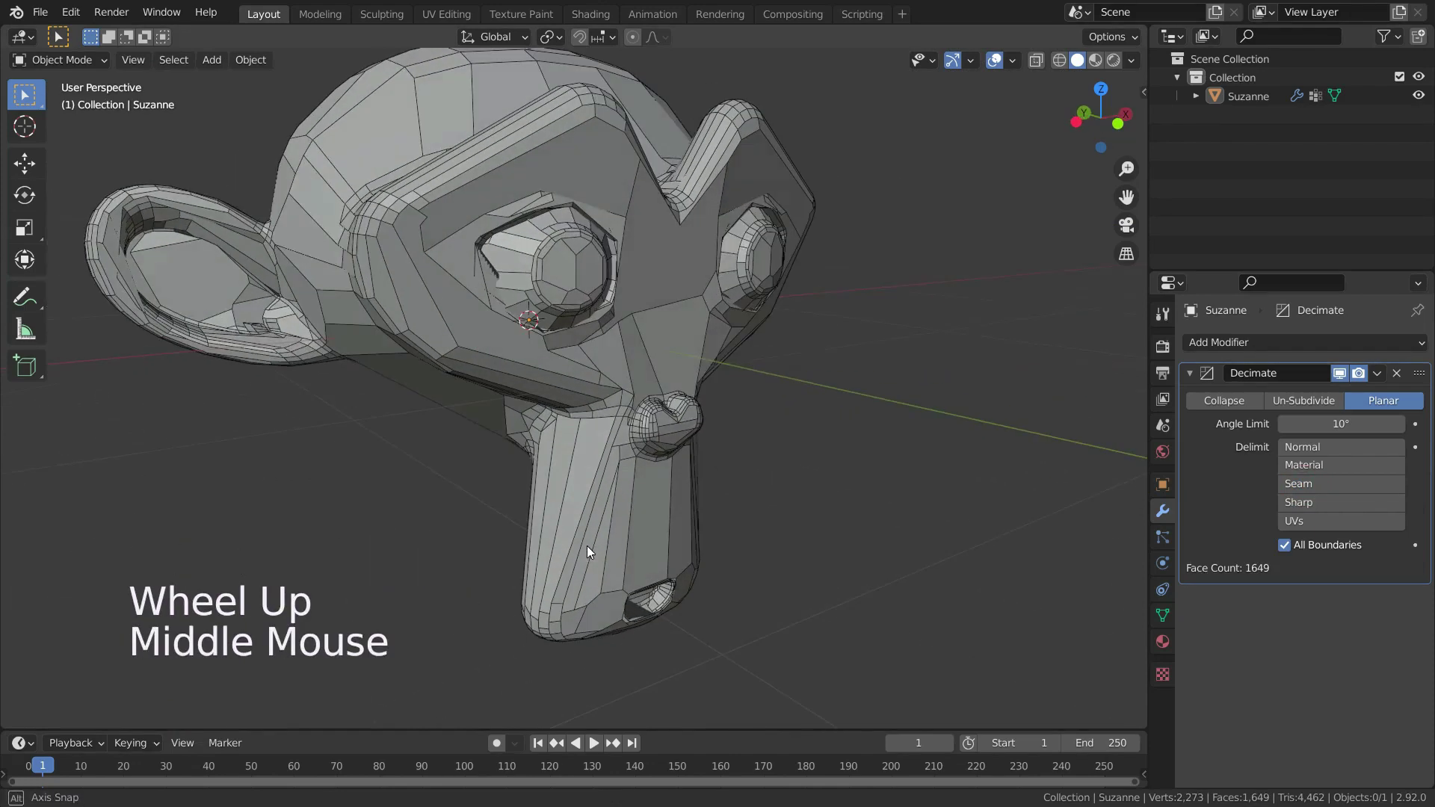
shift+click(1300, 484)
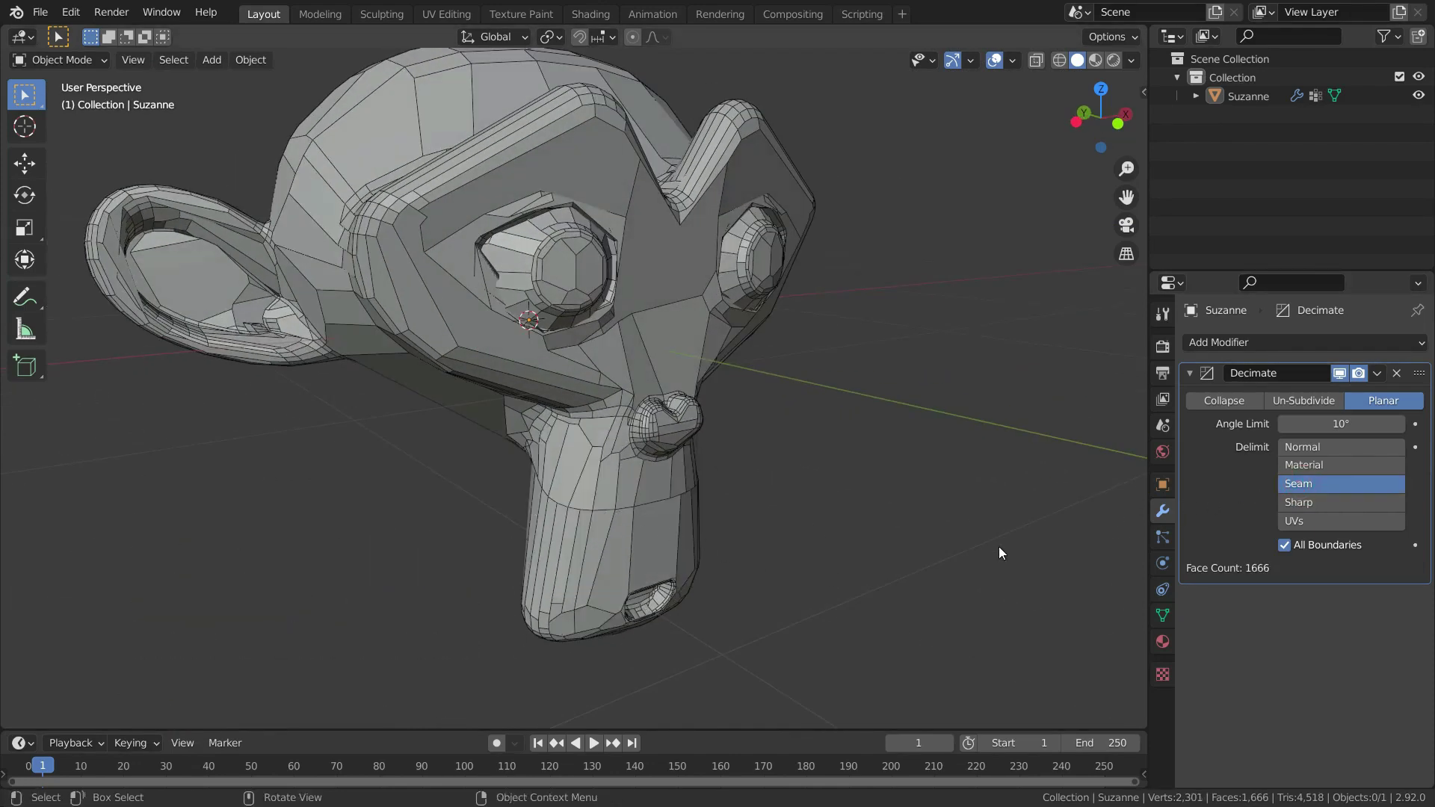
shift+click(1289, 485)
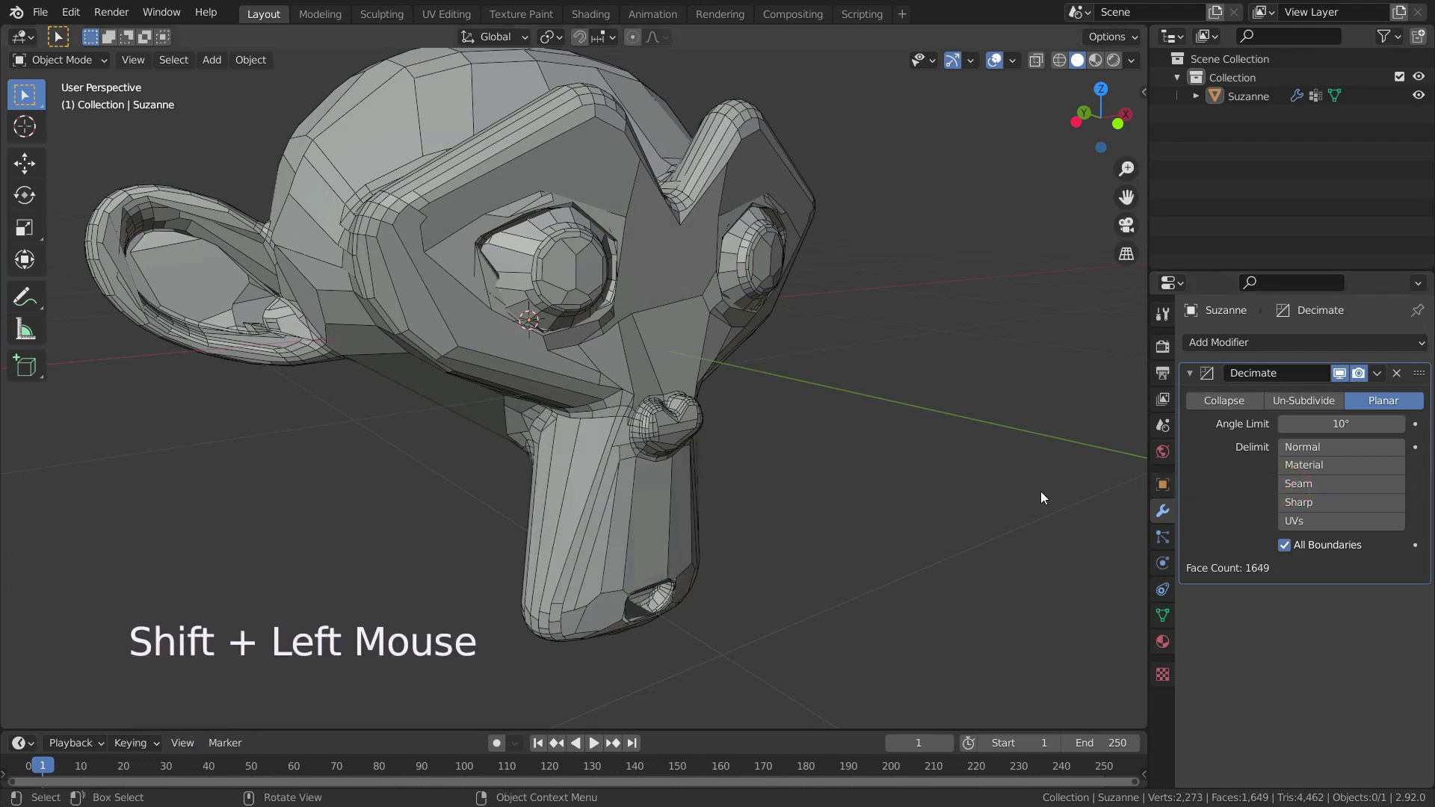
middle_drag(1012, 495, 893, 491)
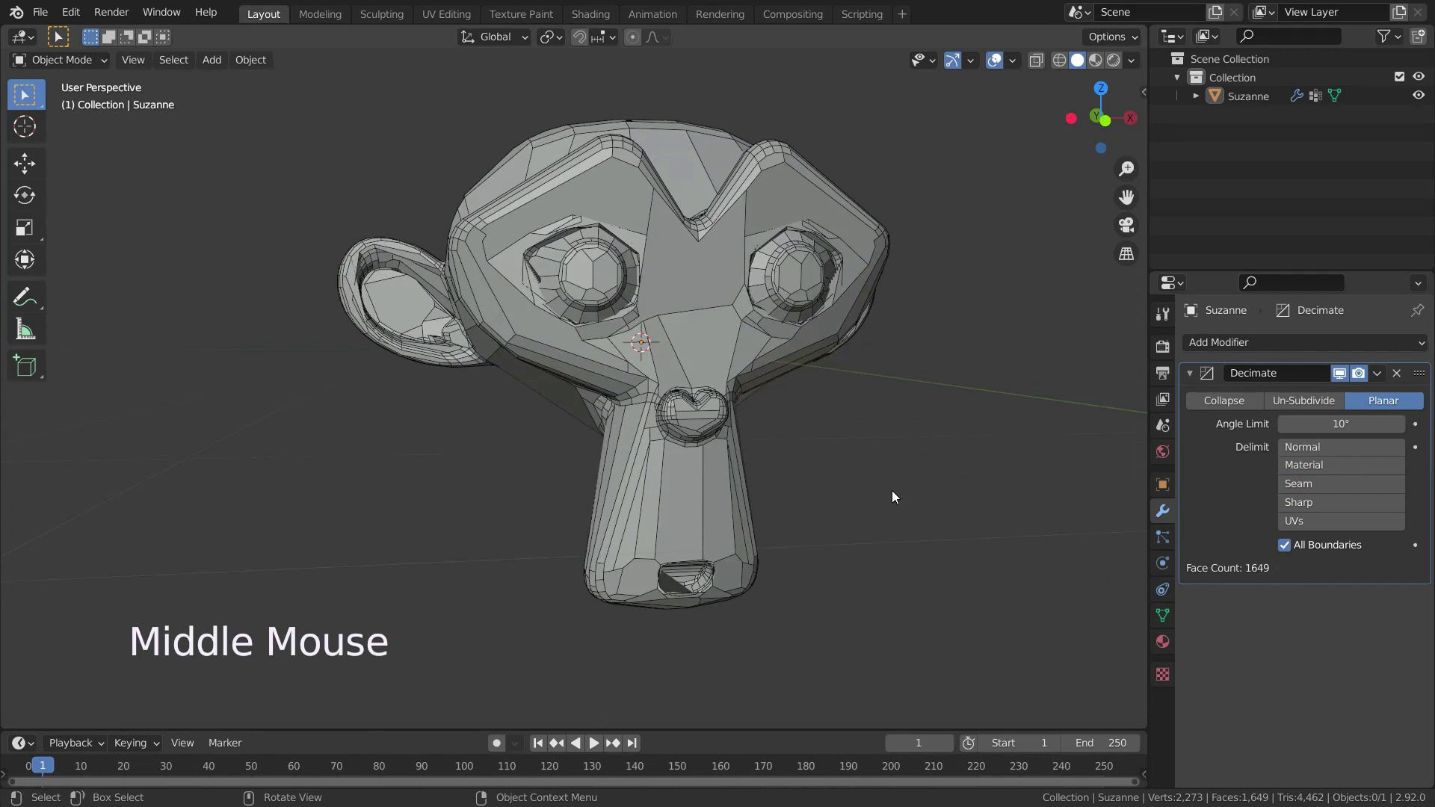
Go back to Edit Mode and clear the seam from the selected muzzle edge loop.
key(Tab)
scroll(723, 487, up, 2)
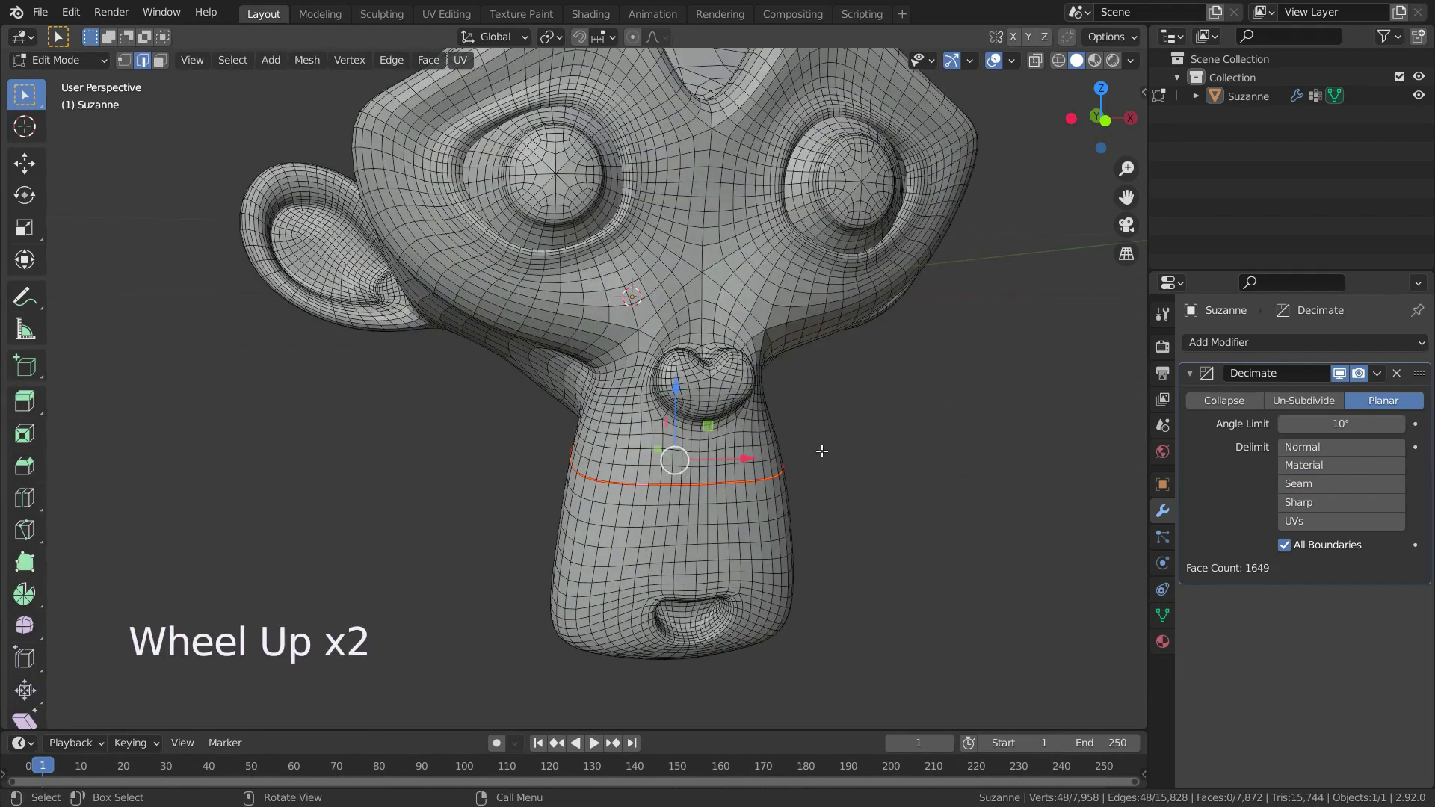
right_click(855, 417)
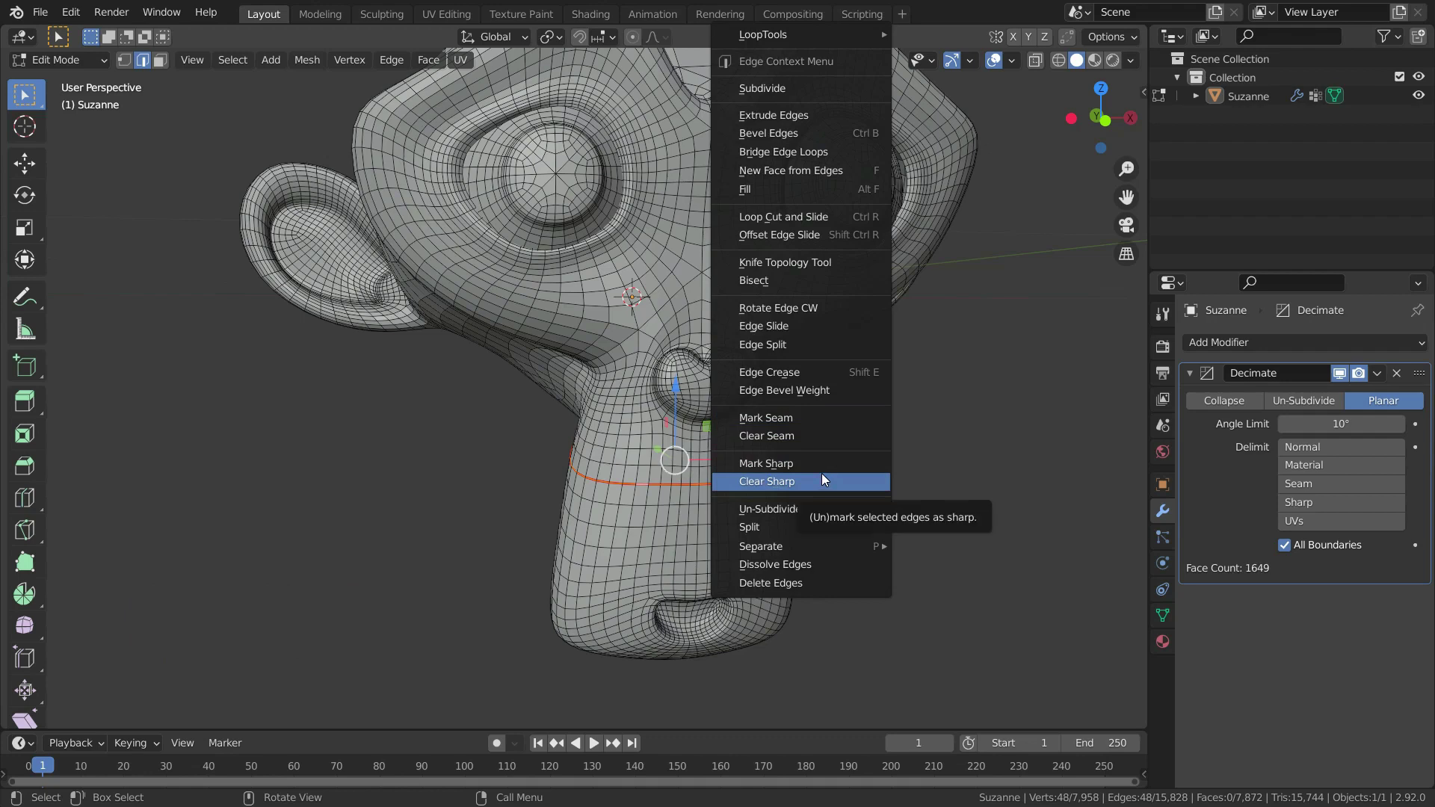
click(821, 436)
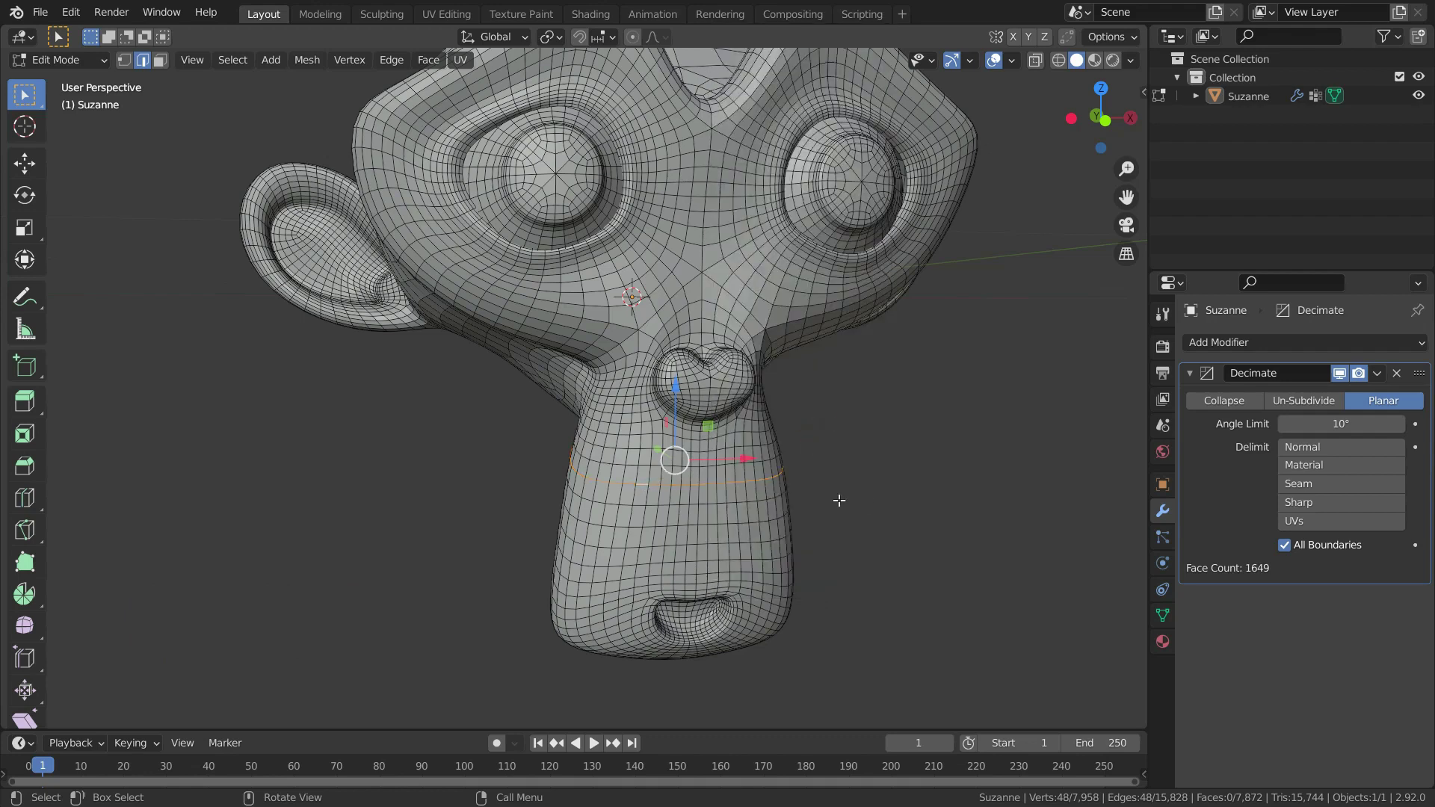
scroll(866, 499, up, 2)
middle_drag(867, 499, 701, 491)
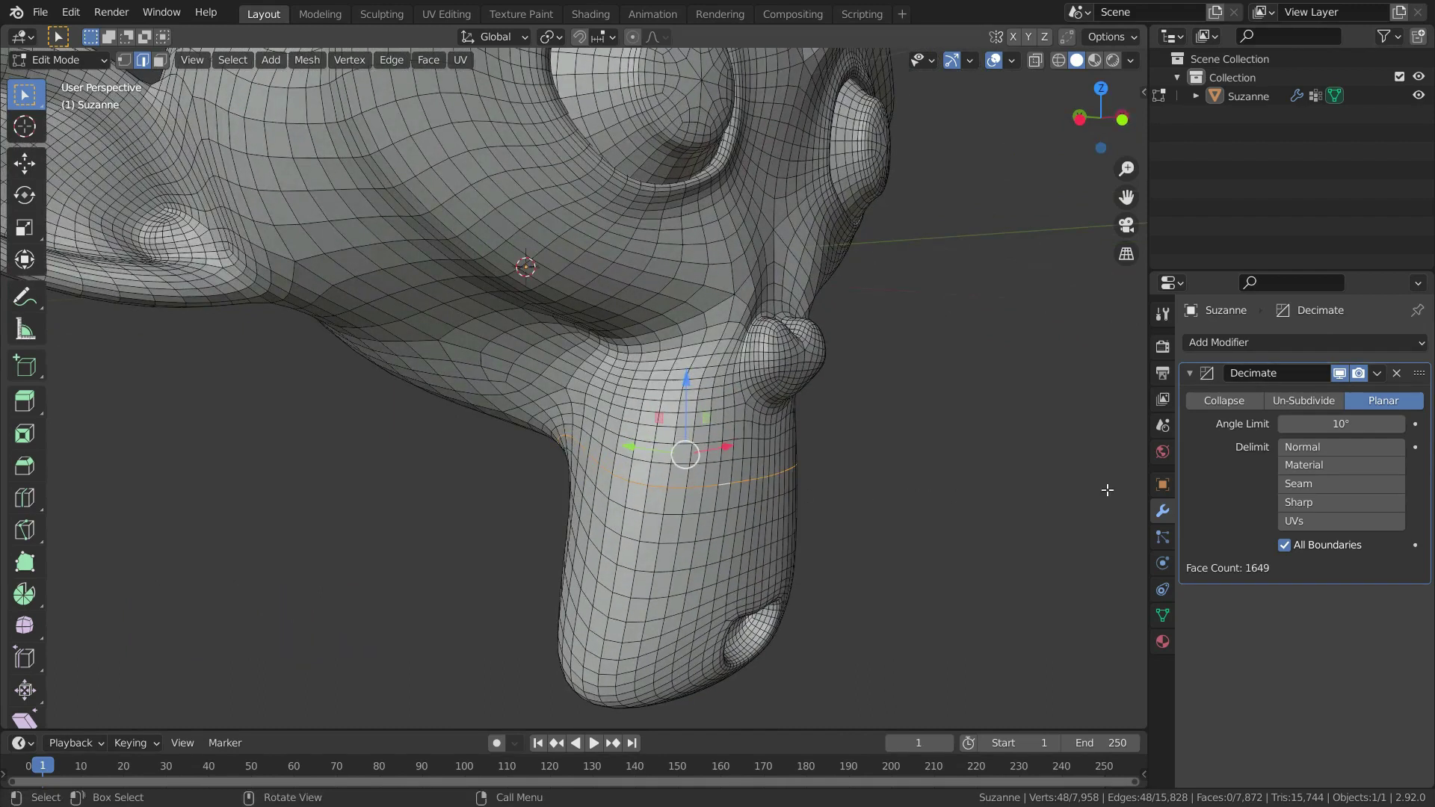
Set the Decimate delimit option to Sharp and mark the selected muzzle edge loop as sharp.
click(1329, 500)
key(Tab)
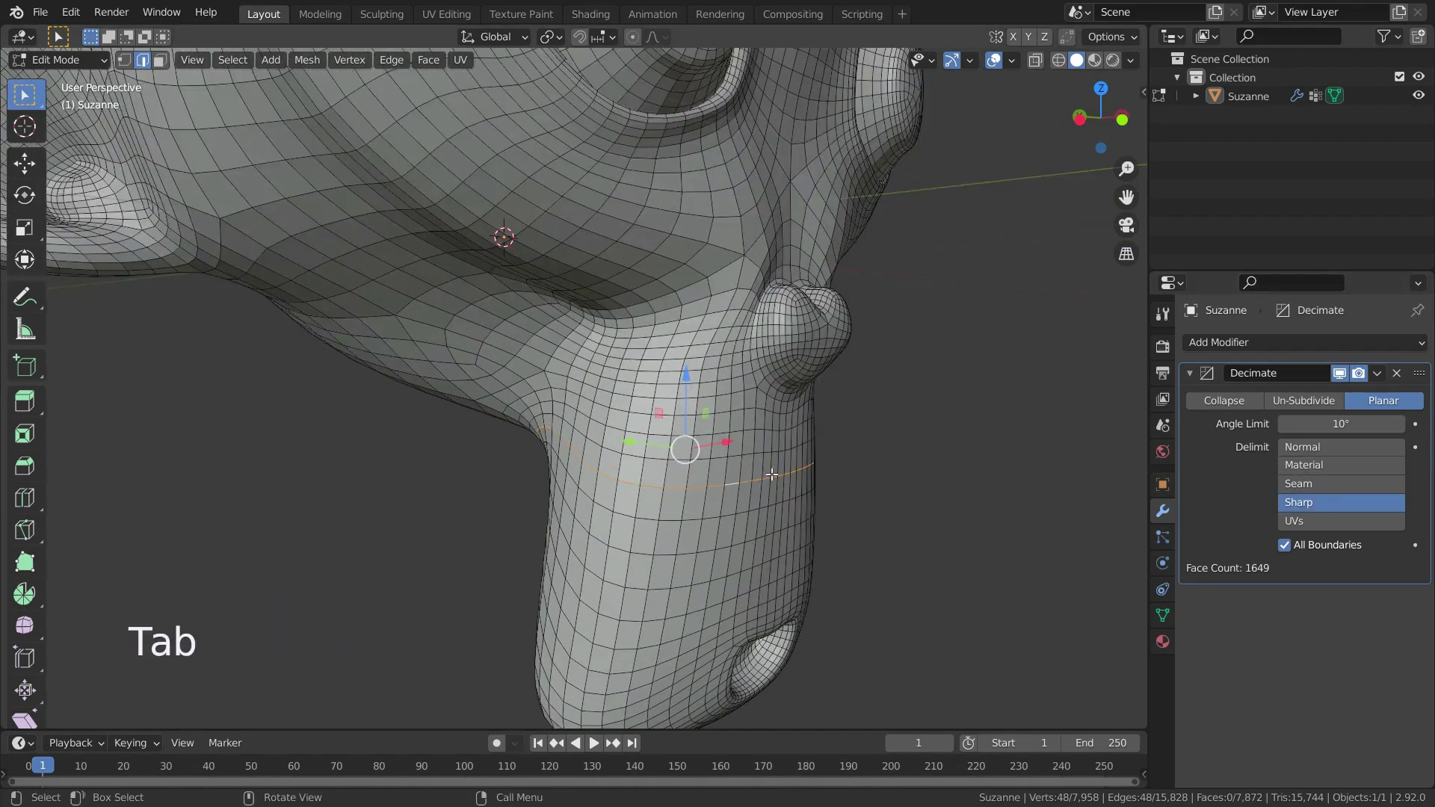
right_click(771, 473)
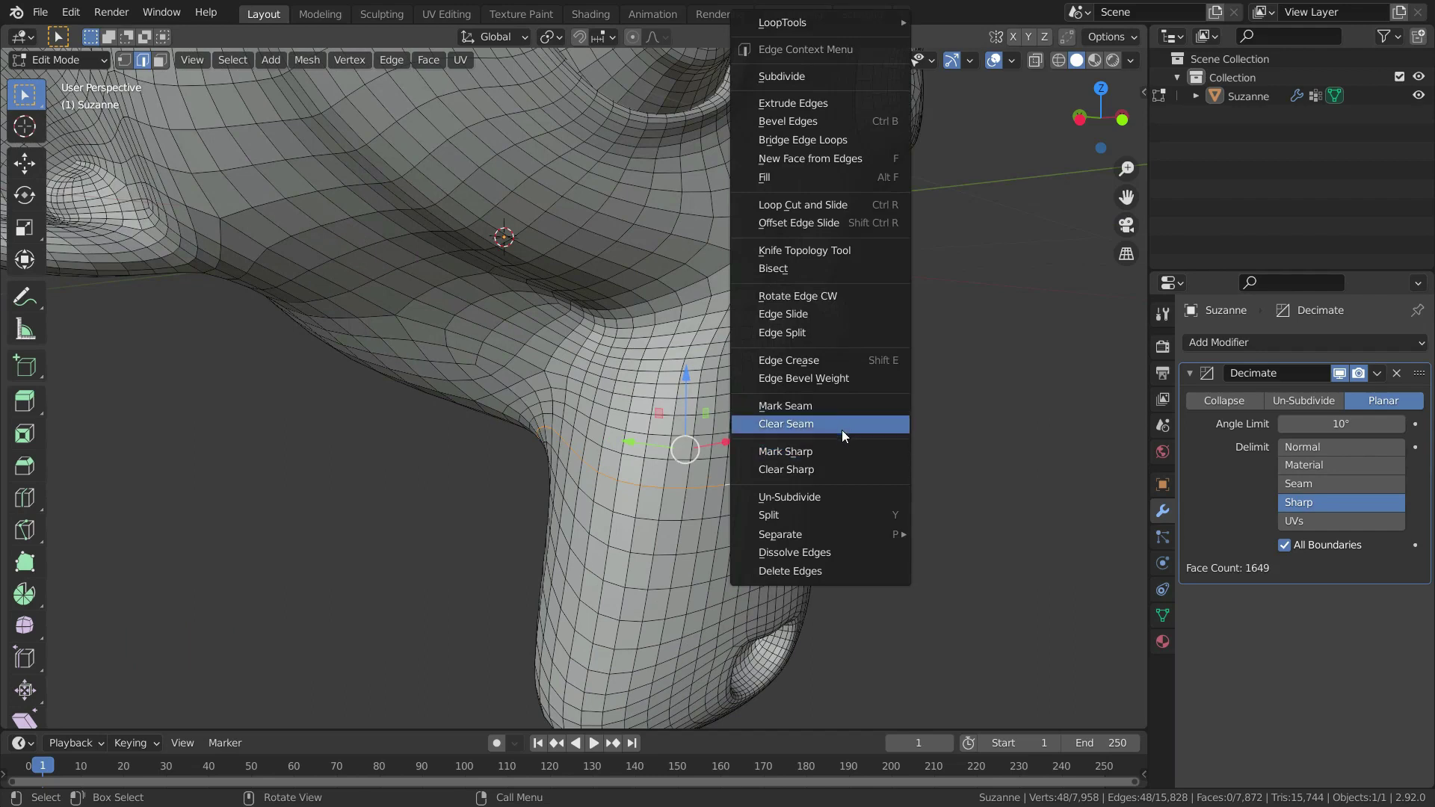
click(834, 451)
middle_drag(566, 464, 924, 479)
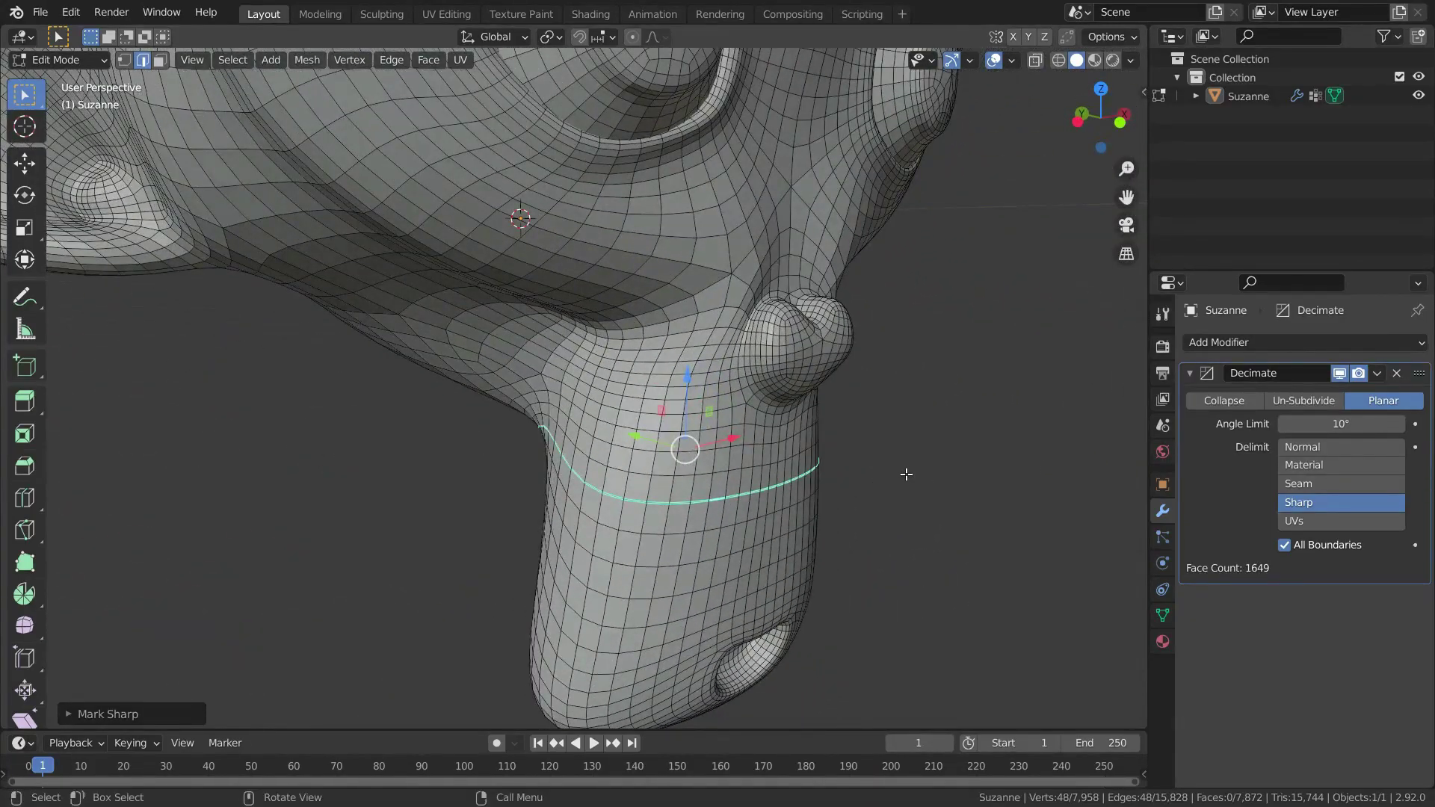
Return to Object Mode and toggle the Sharp delimit option repeatedly, leaving it on, to compare the edge loop on the muzzle.
key(Tab)
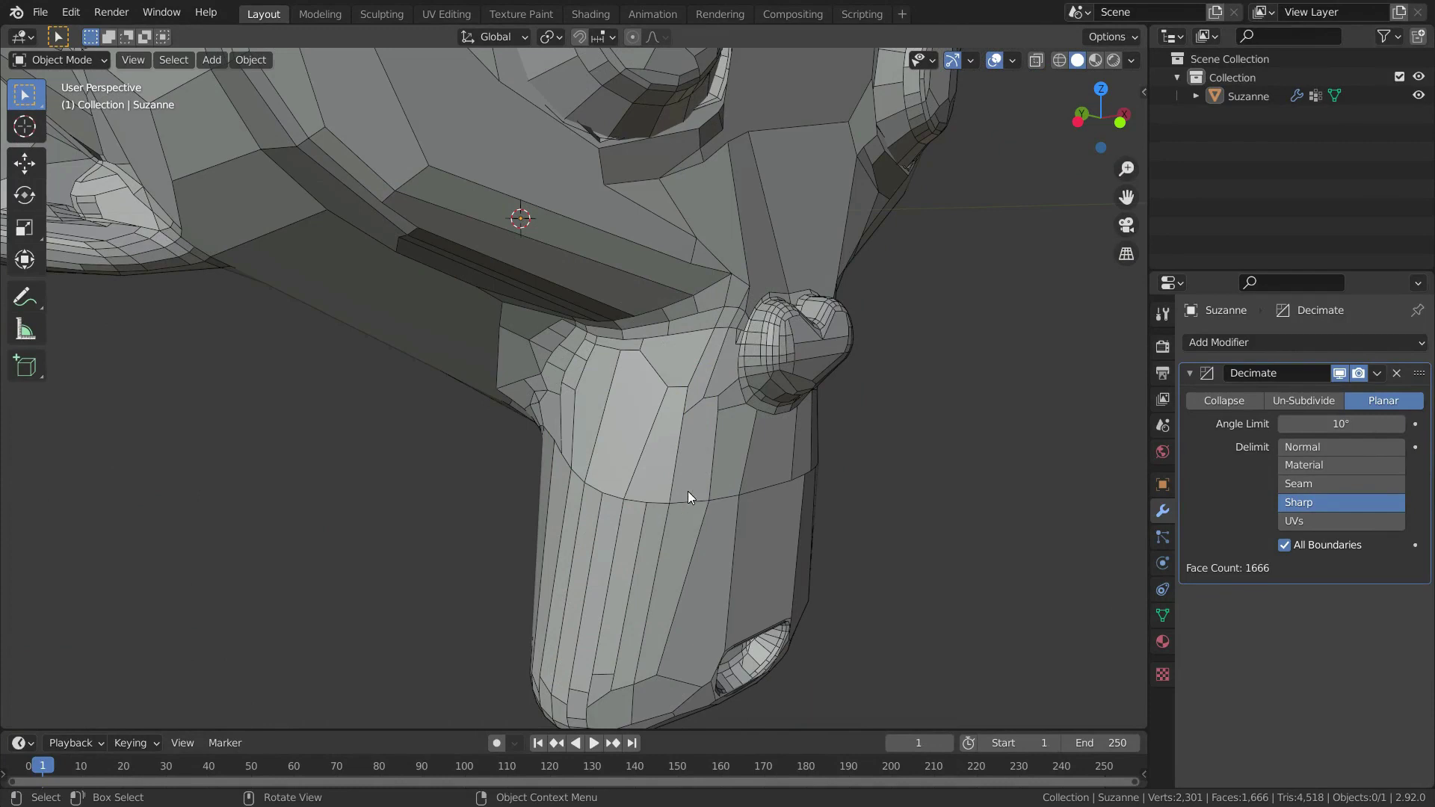
scroll(688, 498, down, 3)
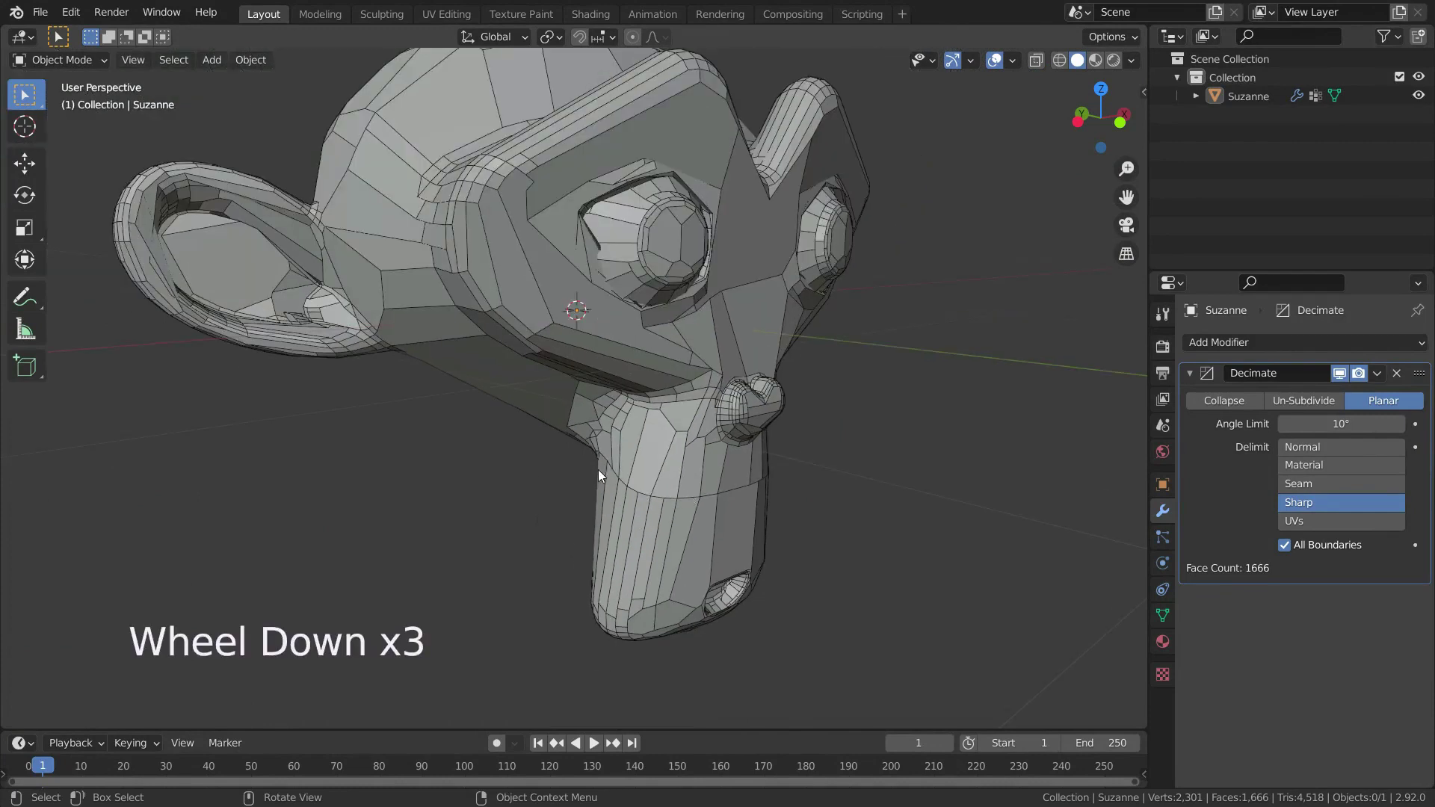
shift+click(1304, 505)
shift+click(1303, 505)
shift+click(1304, 505)
shift+click(1303, 505)
shift+click(1303, 506)
shift+click(1303, 505)
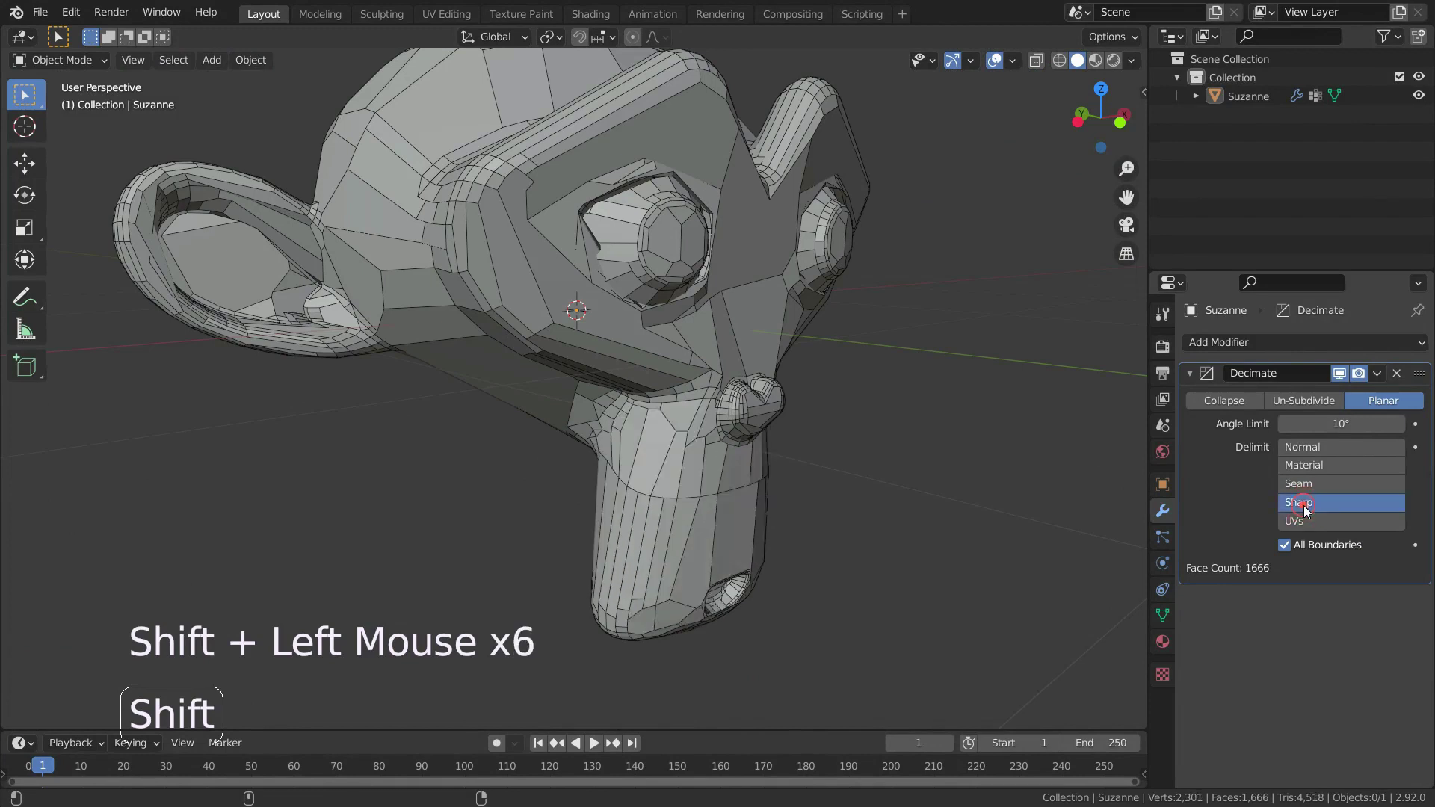
scroll(835, 523, down, 2)
scroll(837, 526, up, 2)
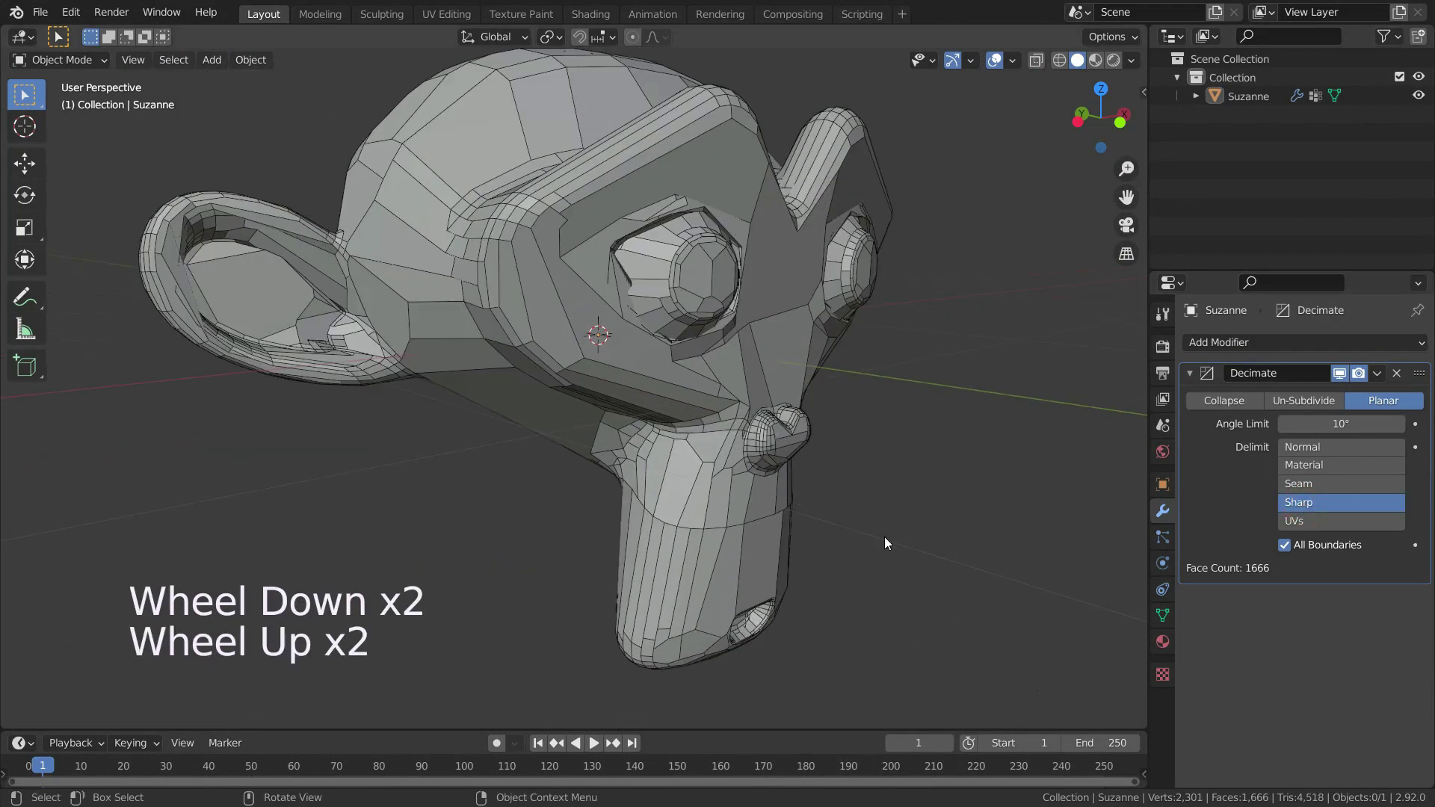
In Edit Mode, clear the sharp marking from the selected muzzle edge loop.
key(Tab)
scroll(837, 493, up, 2)
right_click(880, 455)
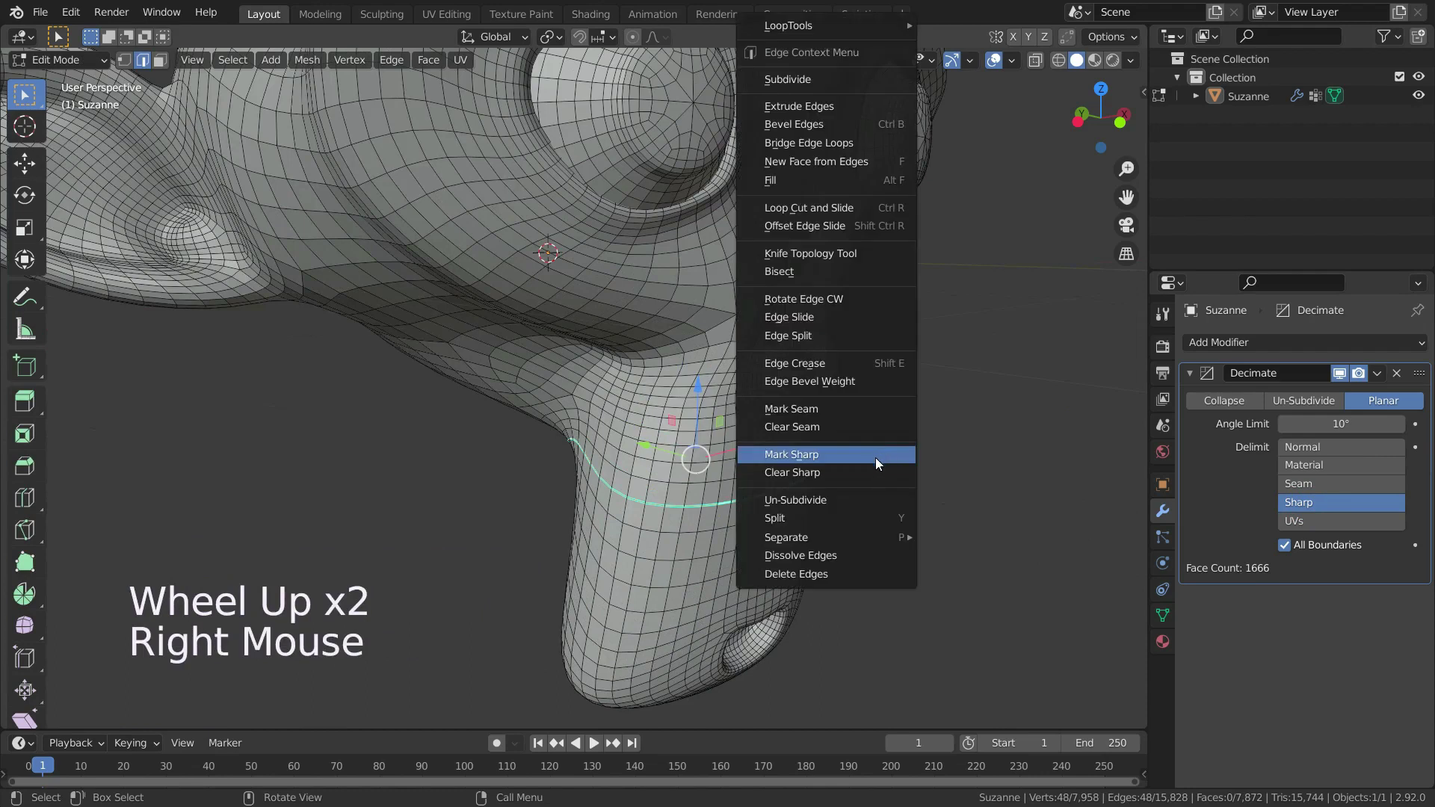
click(859, 469)
scroll(830, 503, down, 5)
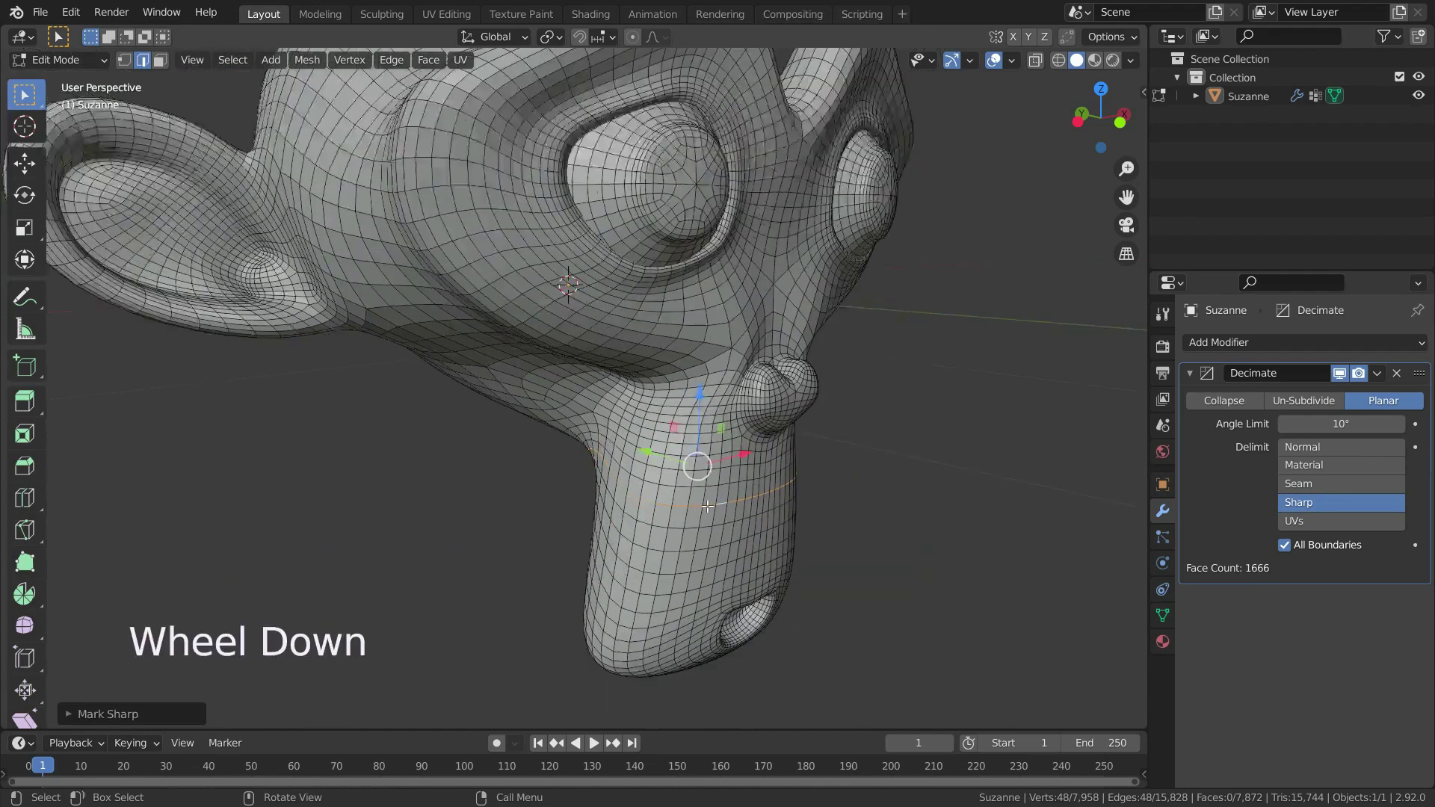
scroll(836, 505, up, 2)
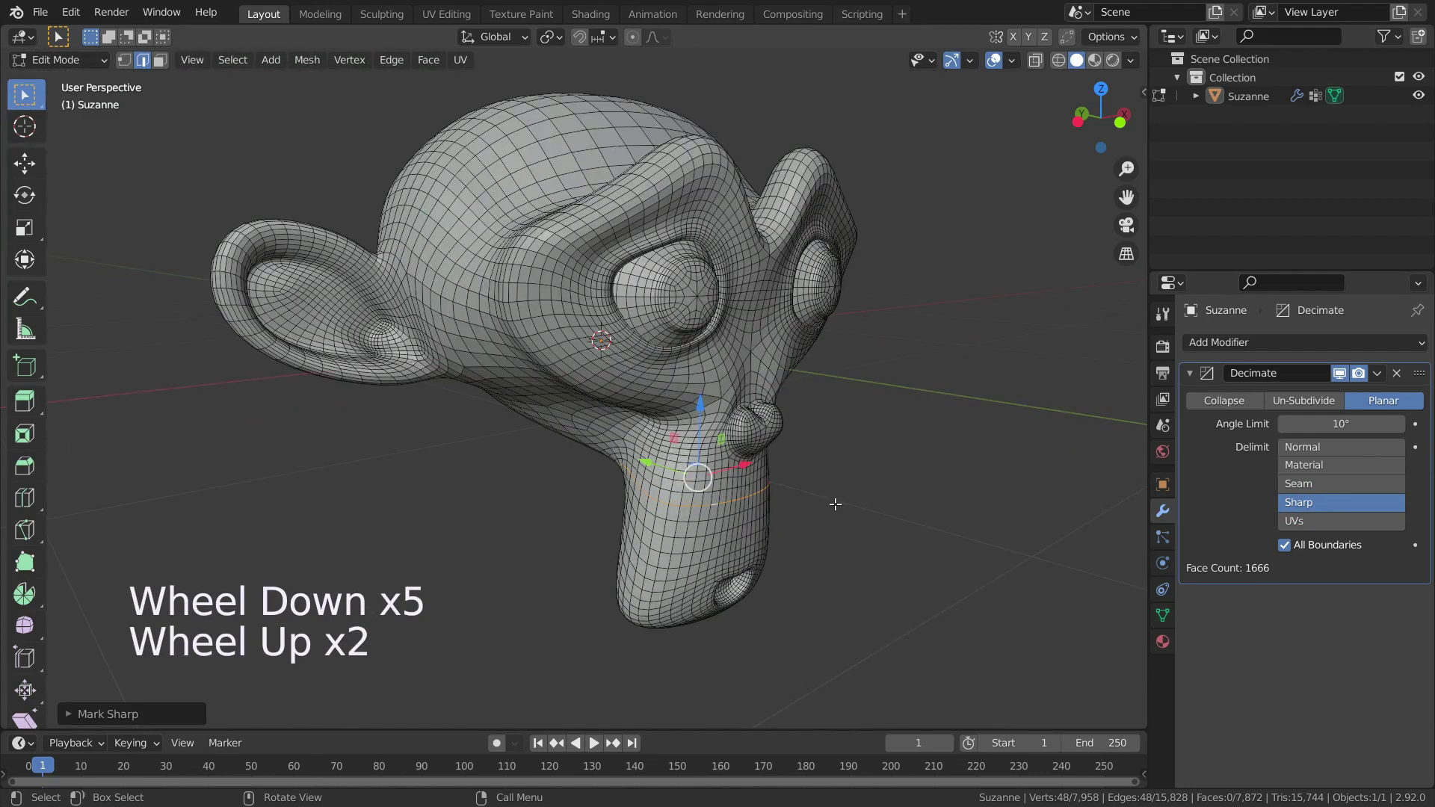
middle_drag(861, 455, 816, 458)
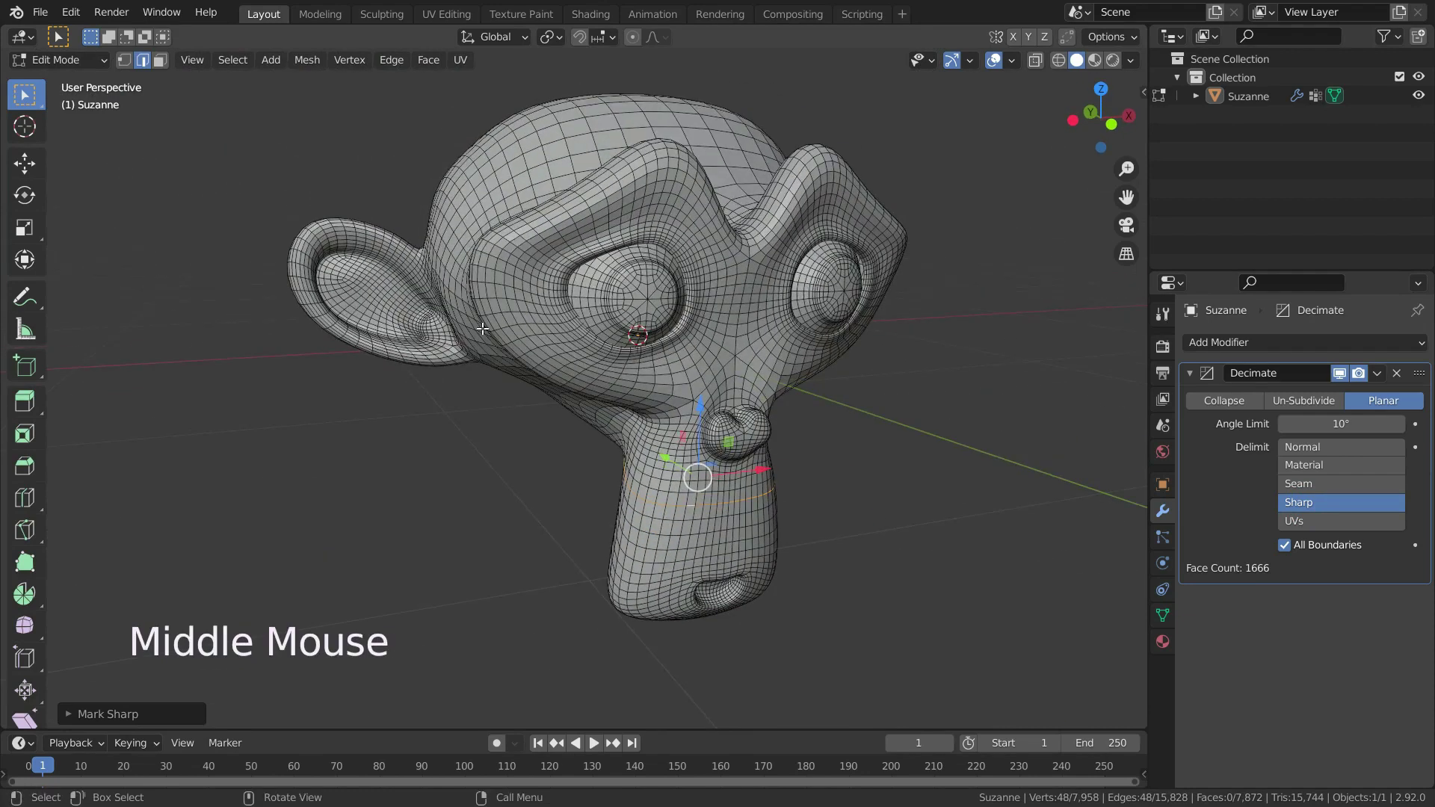
Change the Decimate modifier's delimit option from Sharp to UVs.
click(1302, 517)
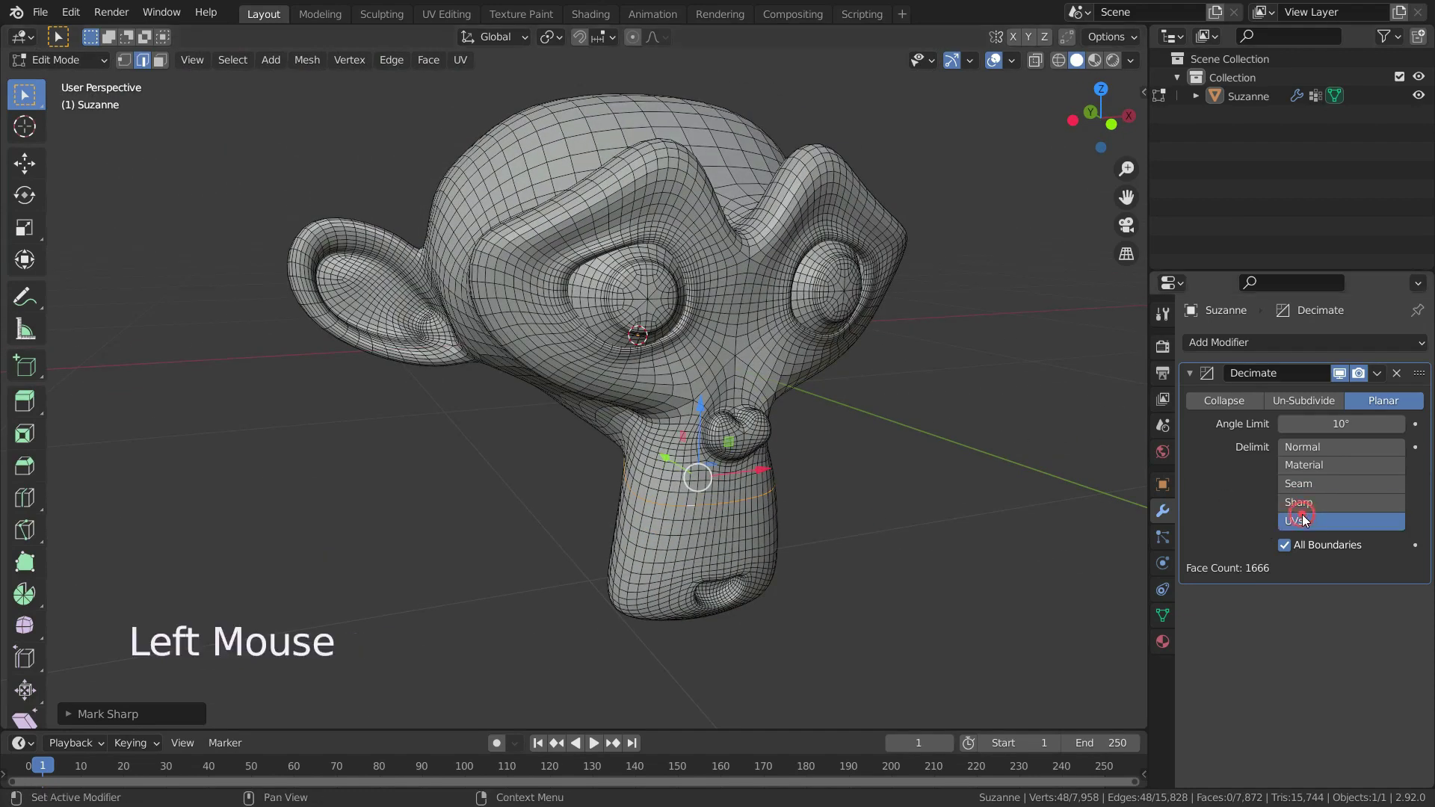
scroll(826, 486, down, 1)
scroll(912, 407, up, 2)
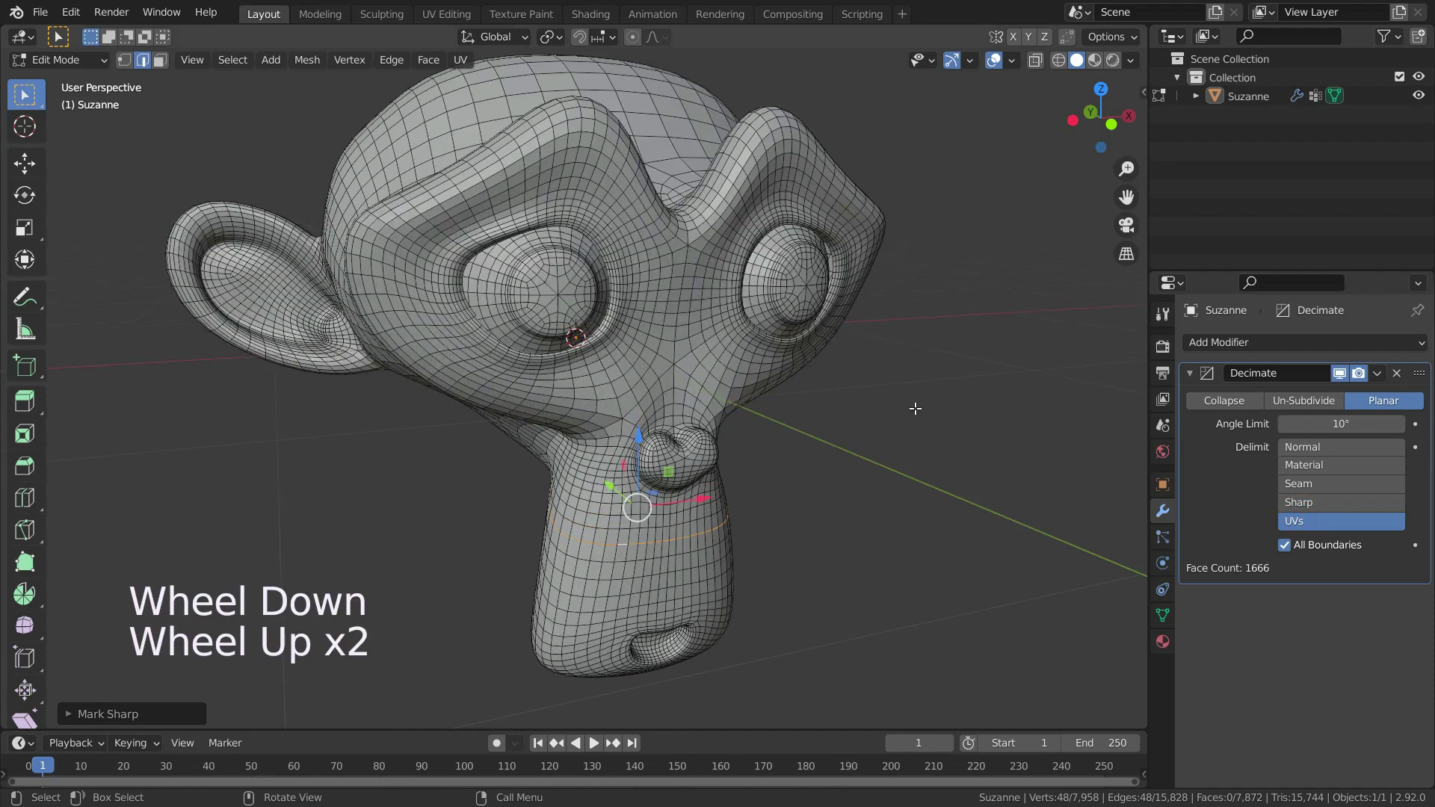
Inspect the decimated mesh with the UVs delimit in Object Mode and return to Edit Mode.
key(Tab)
scroll(901, 450, down, 3)
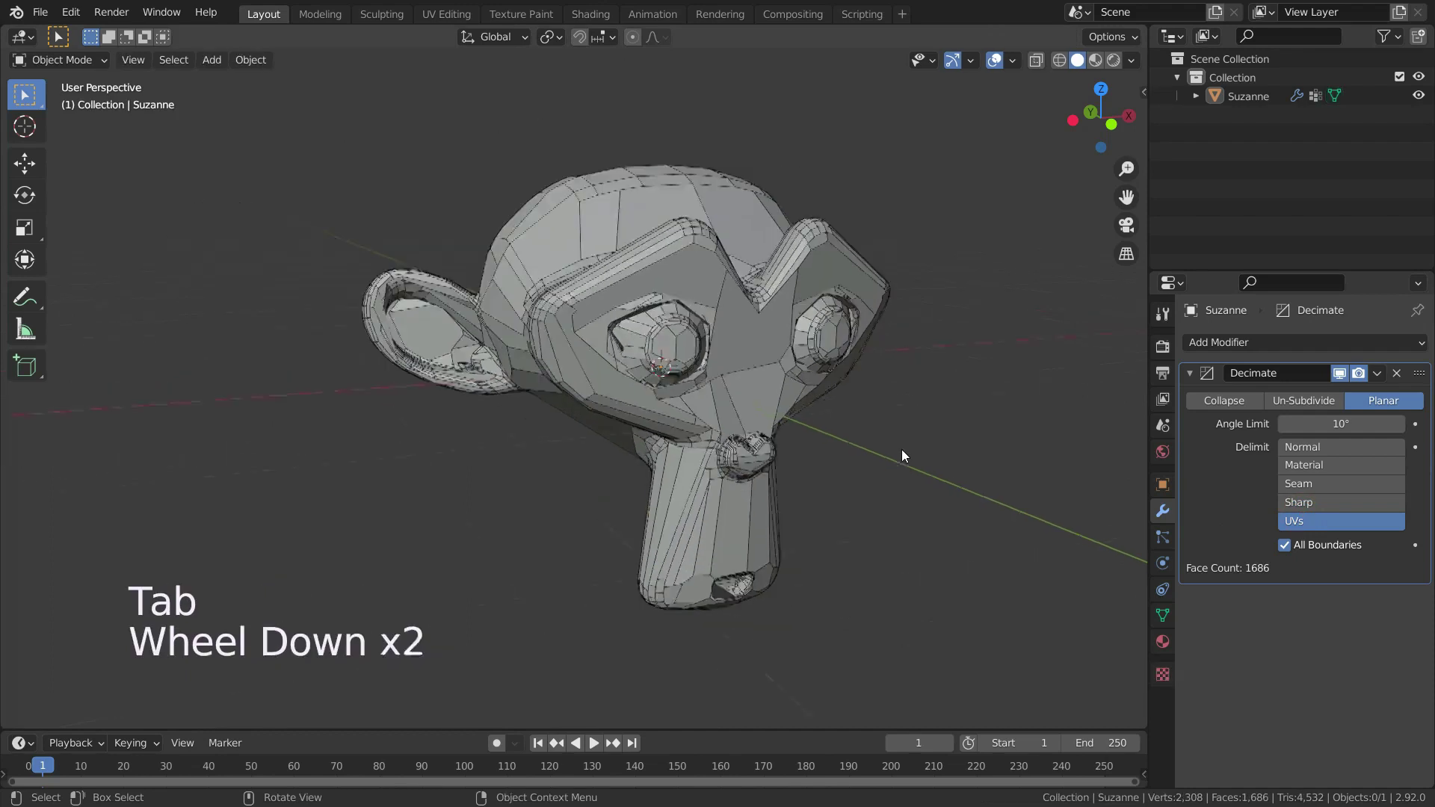
scroll(901, 450, up, 2)
mouse_move(901, 450)
middle_down()
mouse_move(831, 460)
mouse_move(886, 454)
middle_up()
key(Tab)
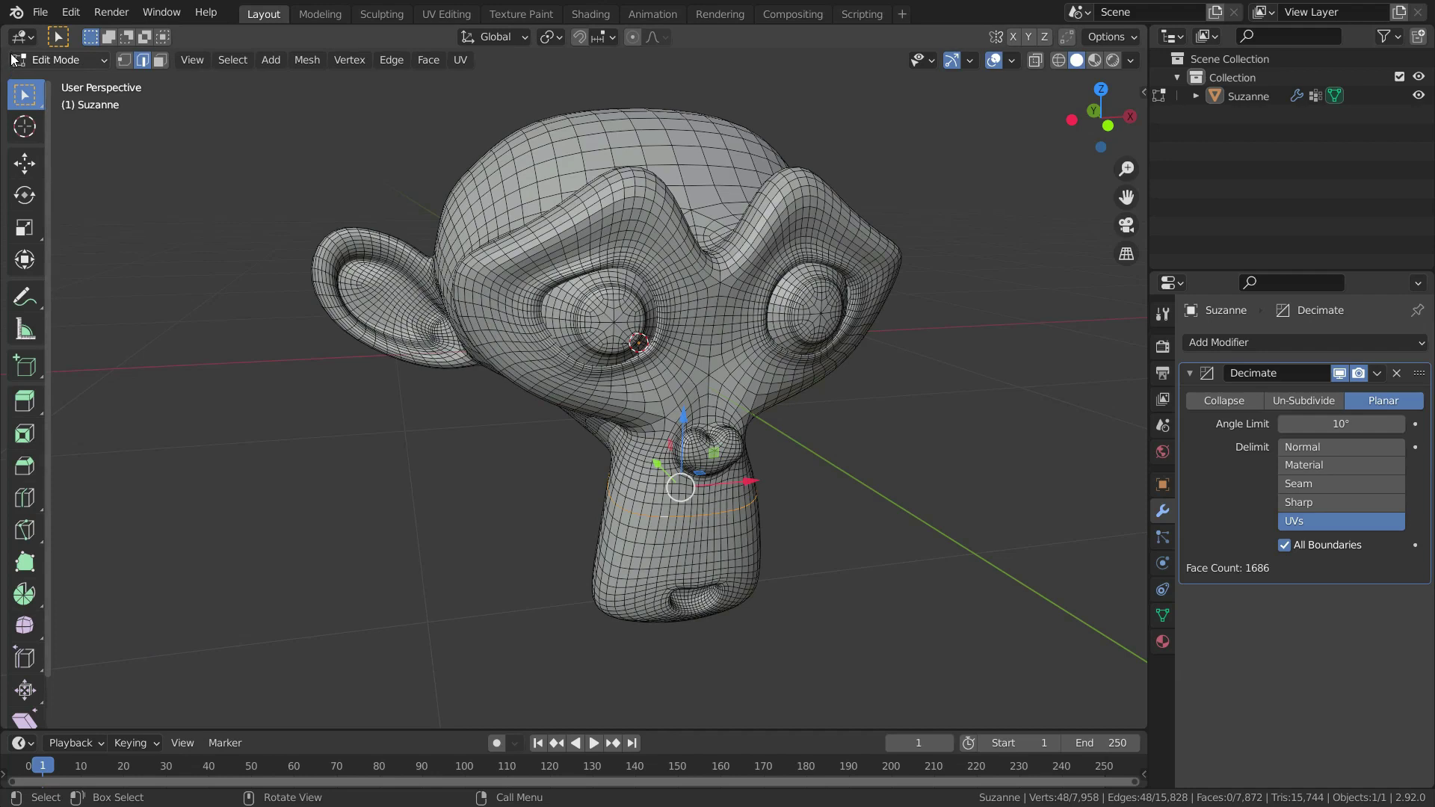
Split the 3D viewport into two side-by-side areas and change the new area to the UV Editor.
drag(3, 28, 512, 117)
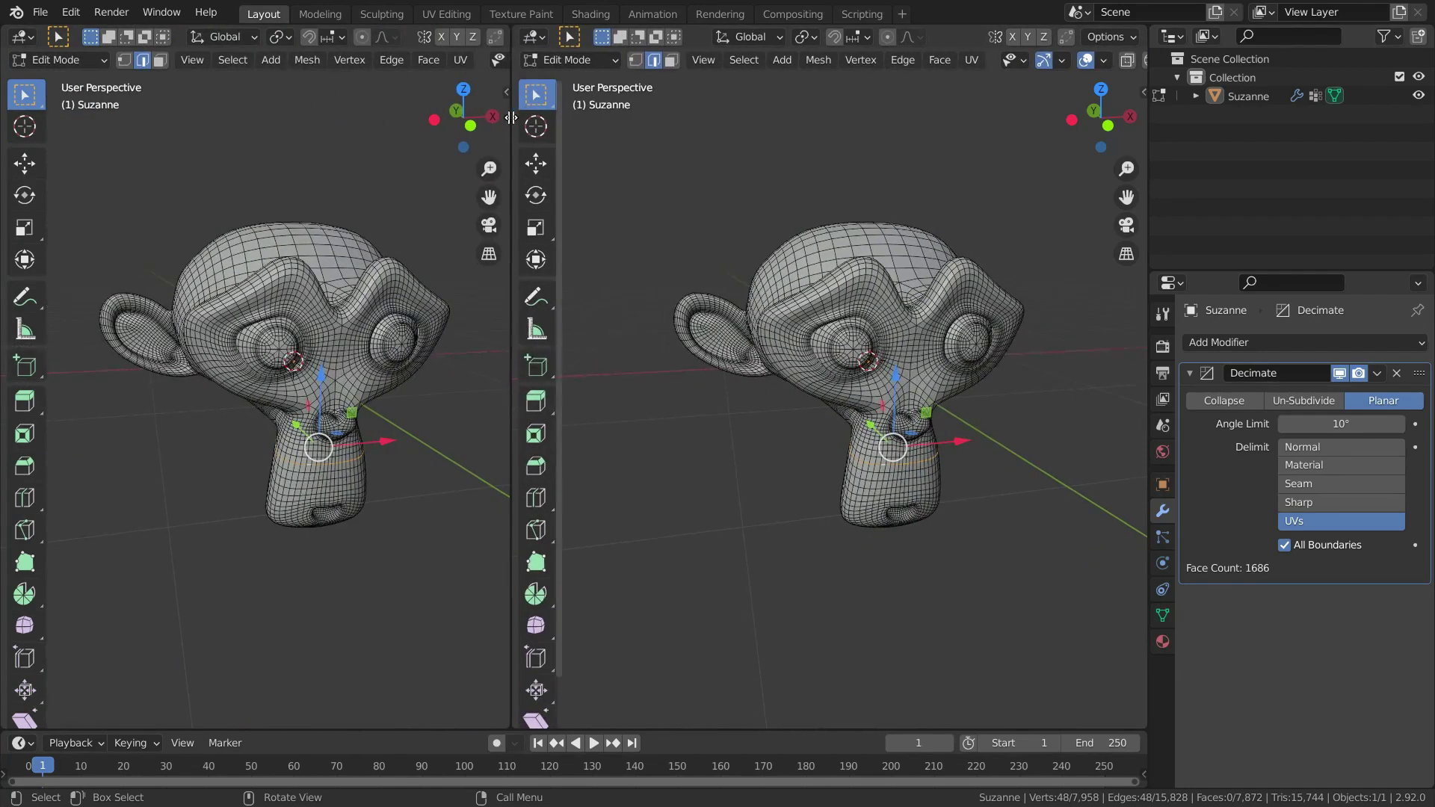
click(33, 38)
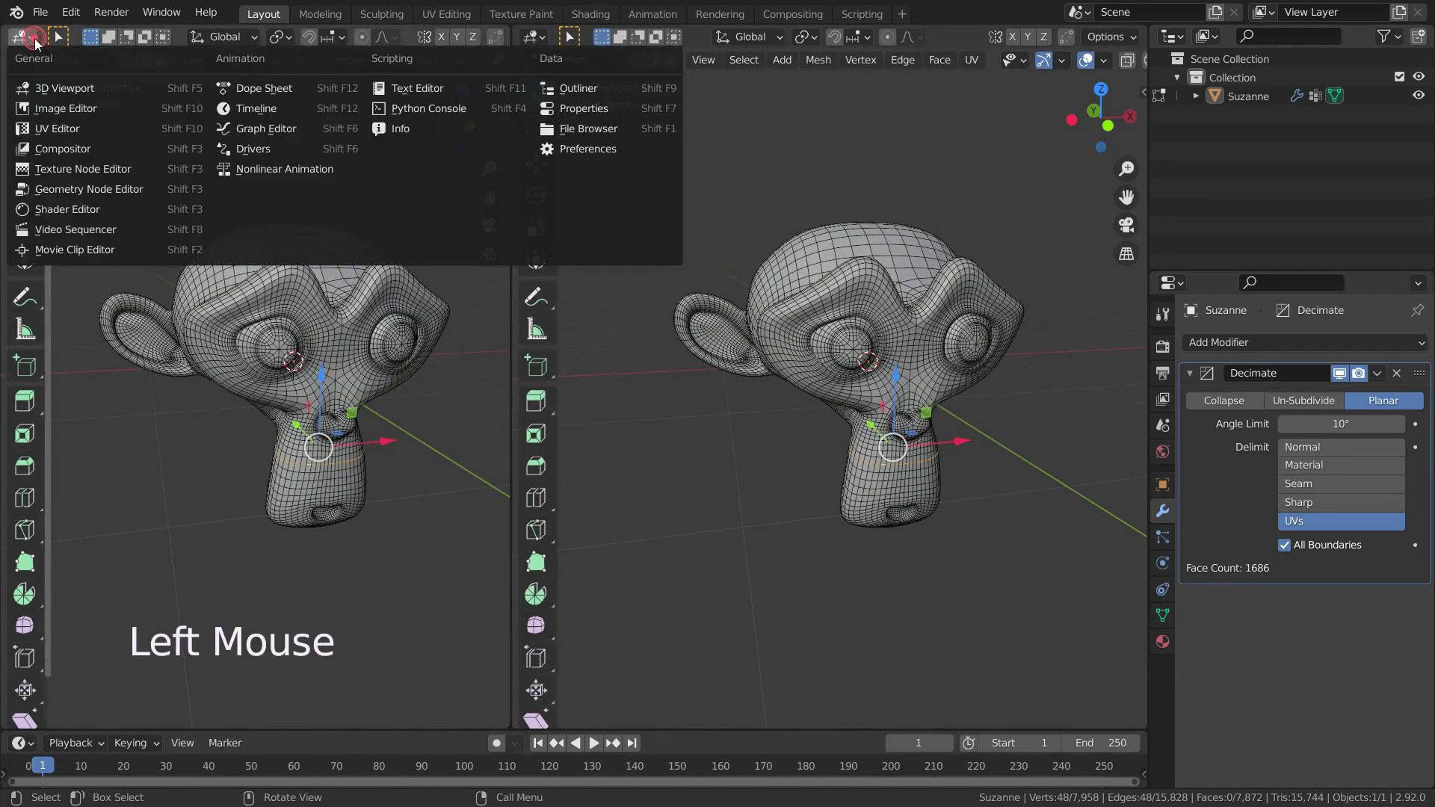
click(64, 129)
Select a horizontal edge loop around the lower muzzle, just above the mouth, and mark it as a seam.
click(640, 406)
scroll(843, 517, up, 3)
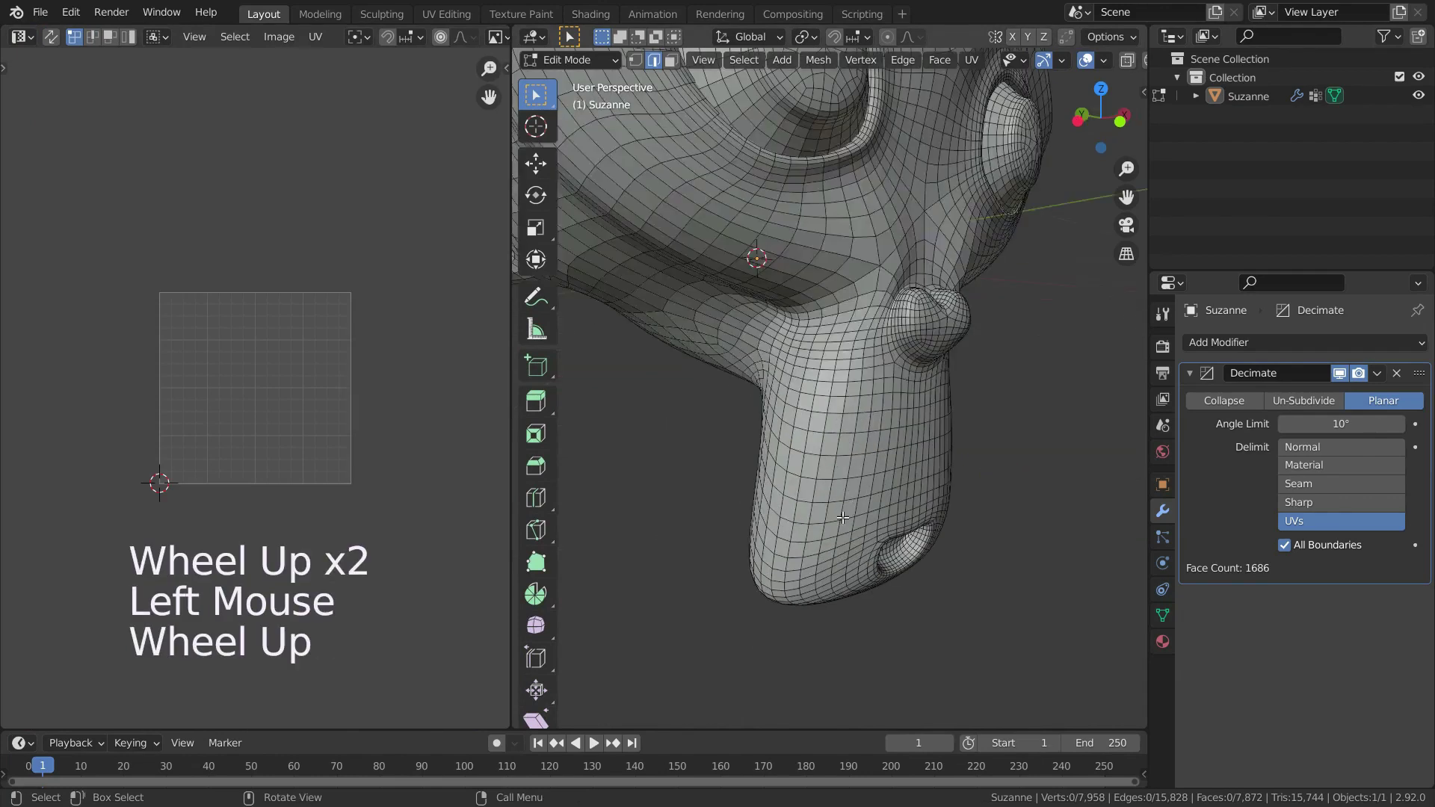
alt+click(834, 524)
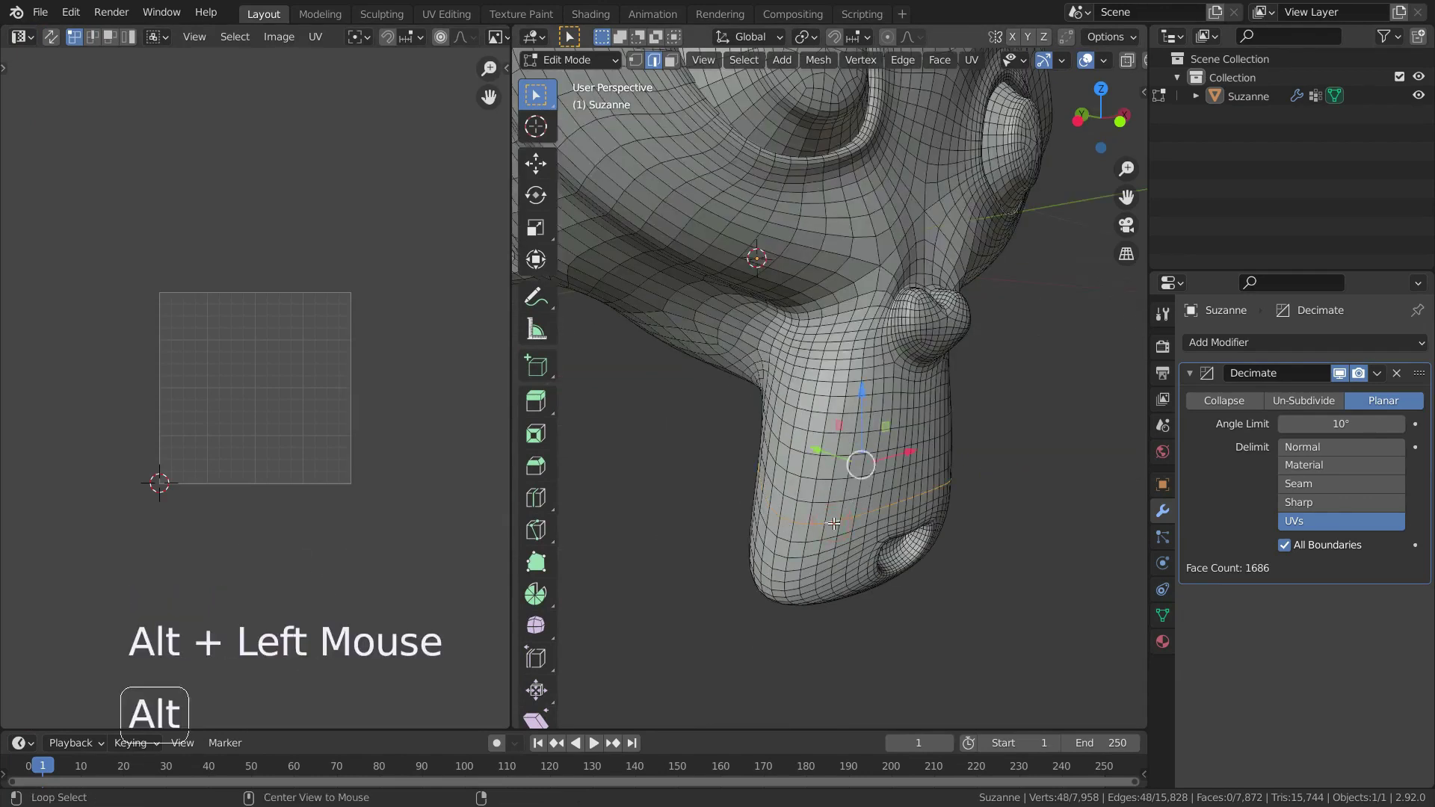
scroll(942, 484, down, 2)
right_click(940, 487)
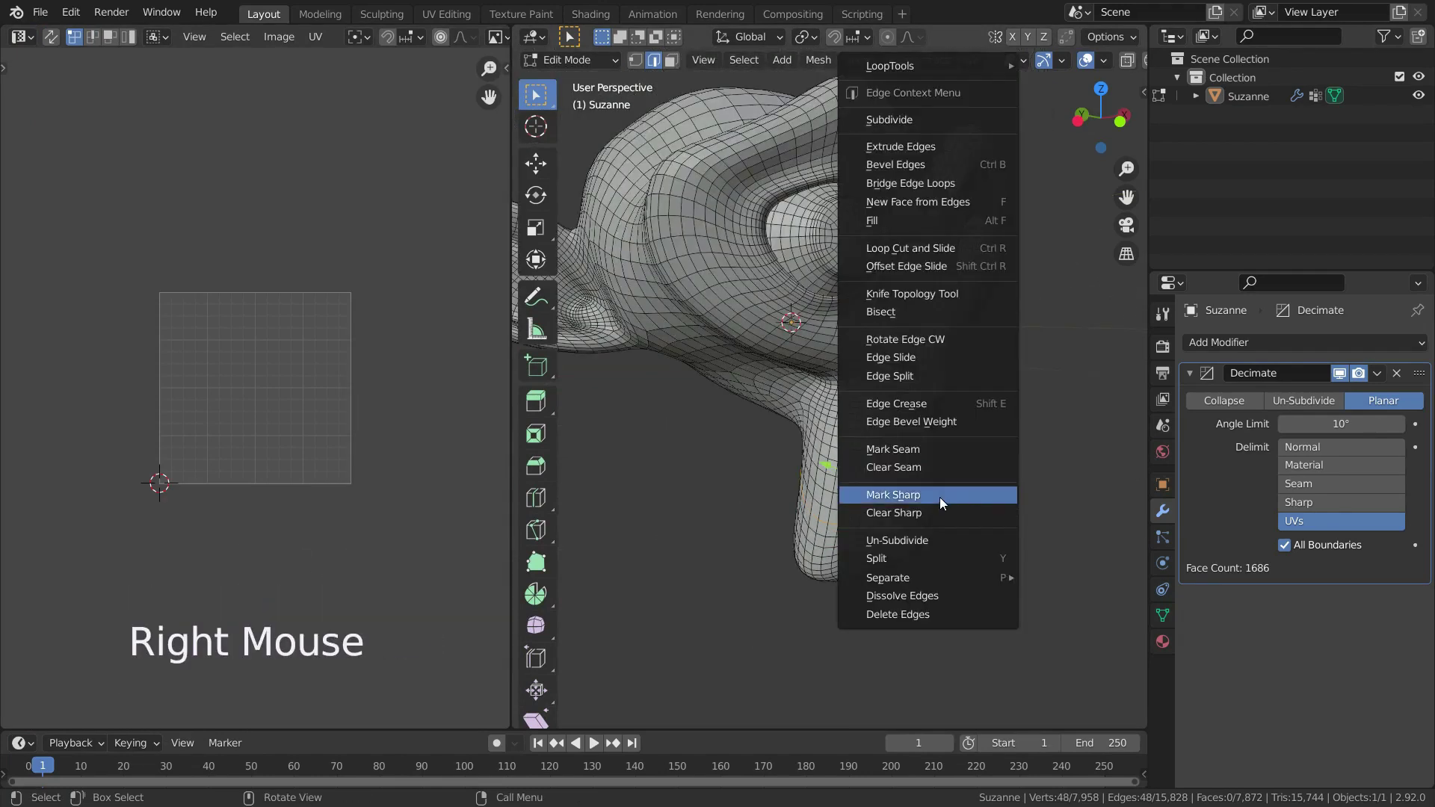
click(927, 450)
Select the whole monkey mesh and unwrap its UVs along the marked seam.
scroll(927, 449, up, 2)
middle_drag(927, 450, 835, 514)
scroll(835, 515, down, 5)
key(a)
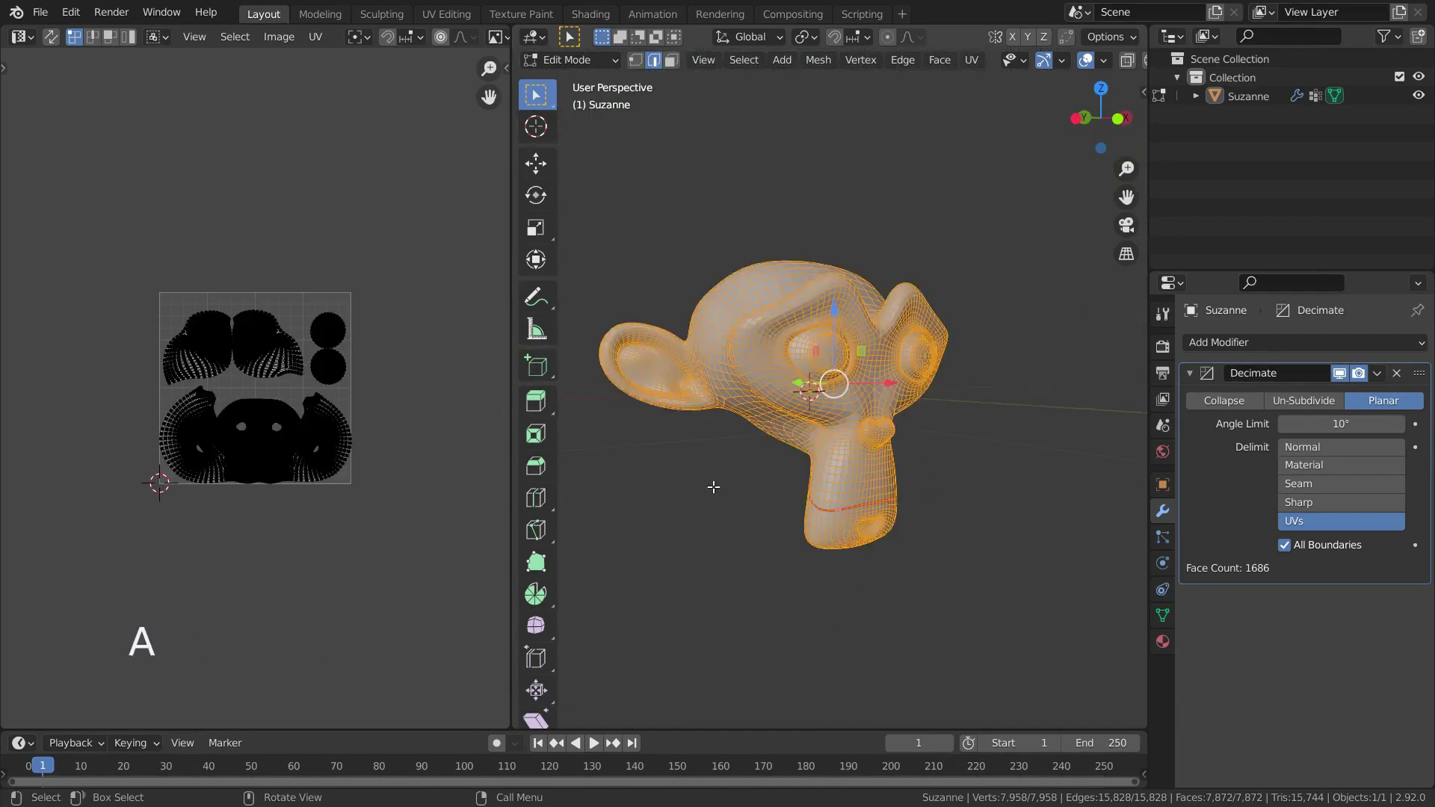
scroll(295, 385, up, 4)
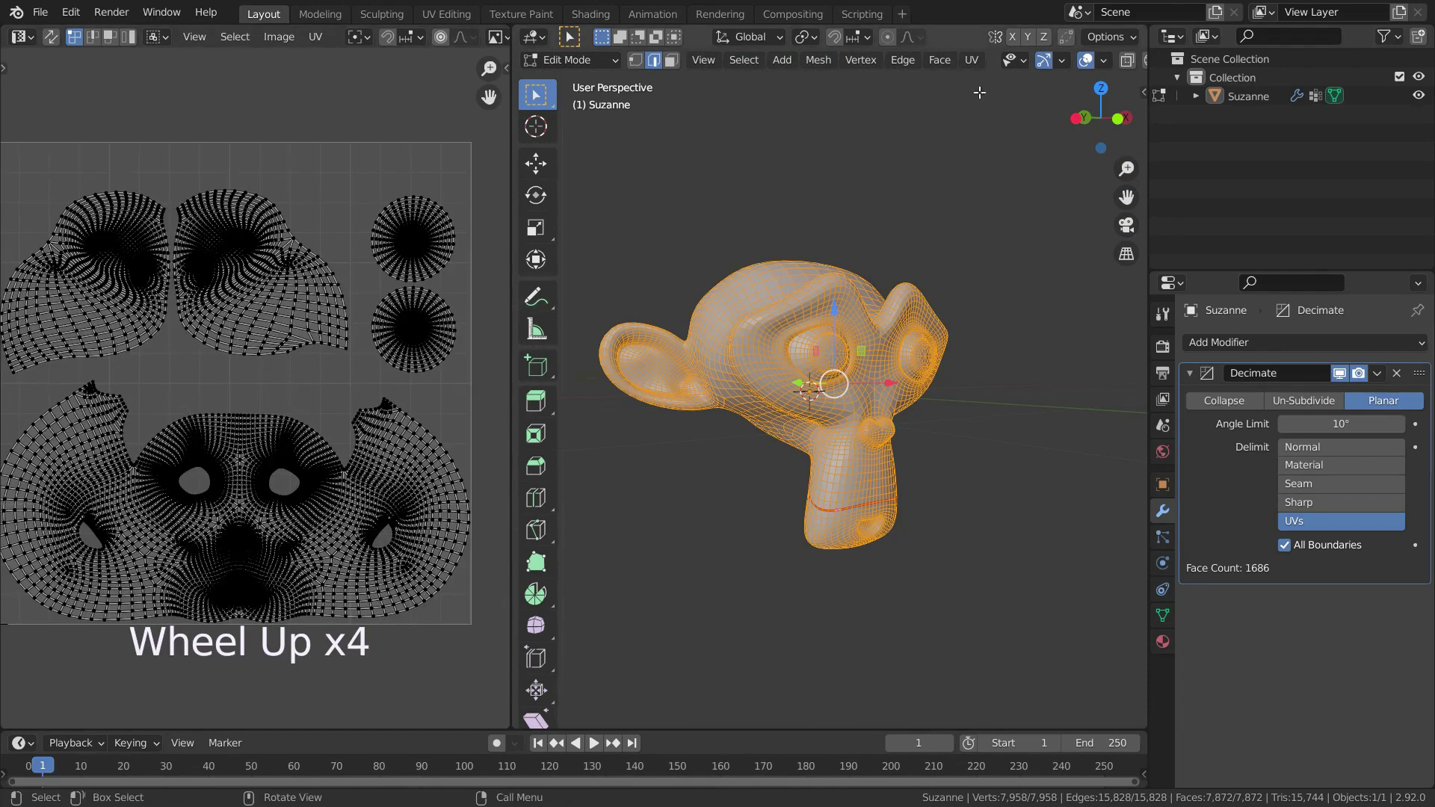
click(972, 60)
click(988, 85)
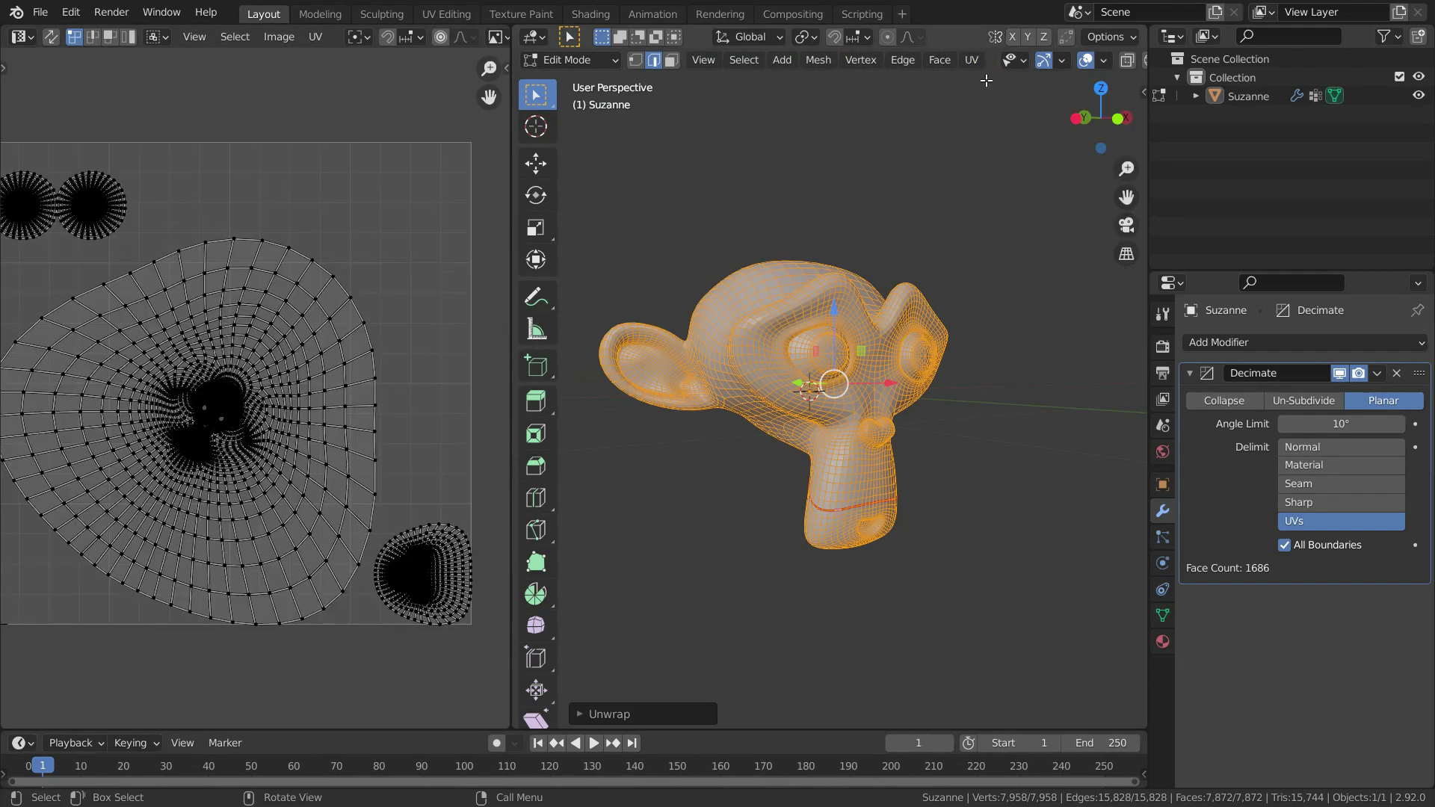
scroll(348, 379, down, 2)
scroll(321, 411, up, 1)
scroll(410, 517, up, 2)
scroll(412, 513, down, 2)
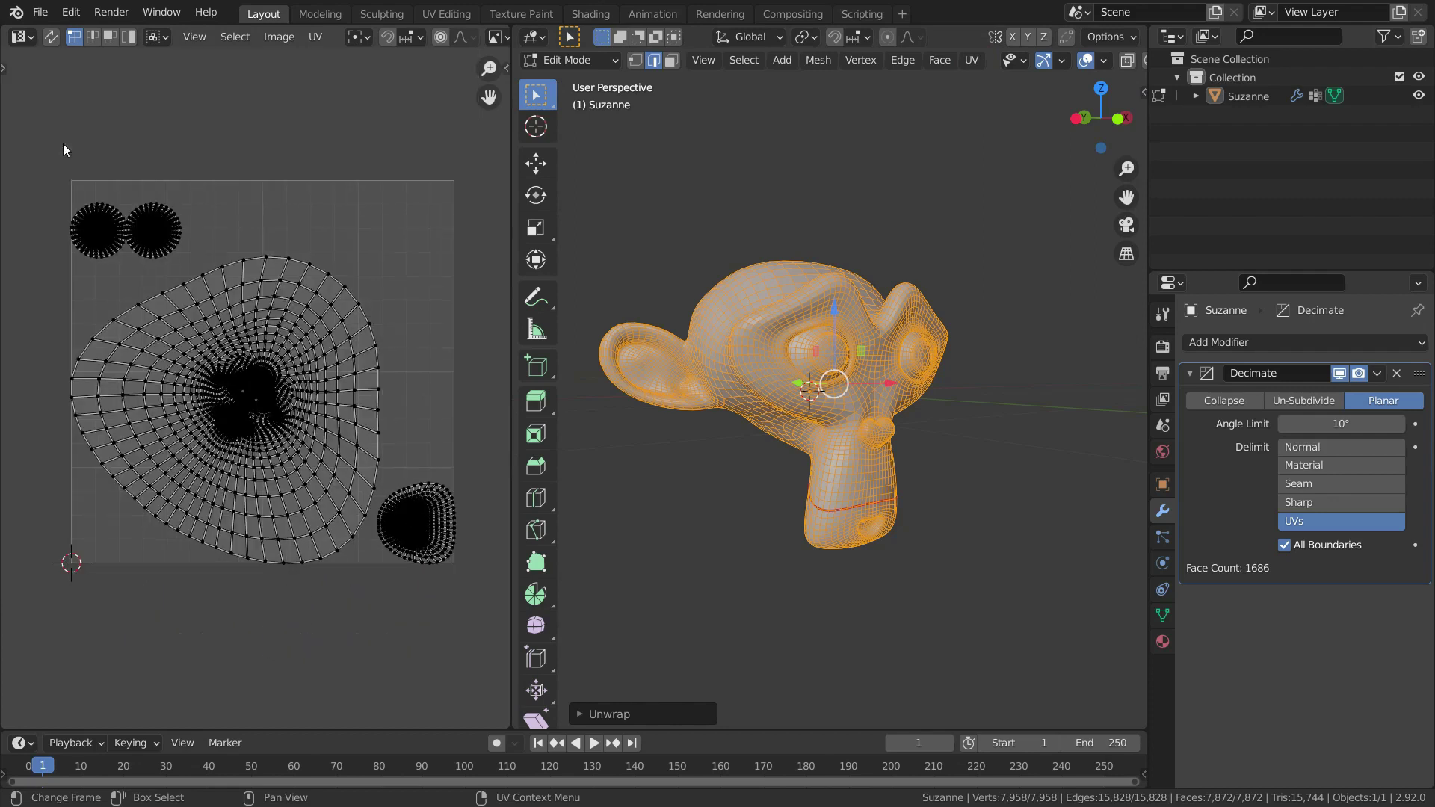
Turn on UV sync selection and select the muzzle seam's edge loop along the border of its UV island.
click(51, 36)
click(396, 490)
scroll(396, 490, up, 2)
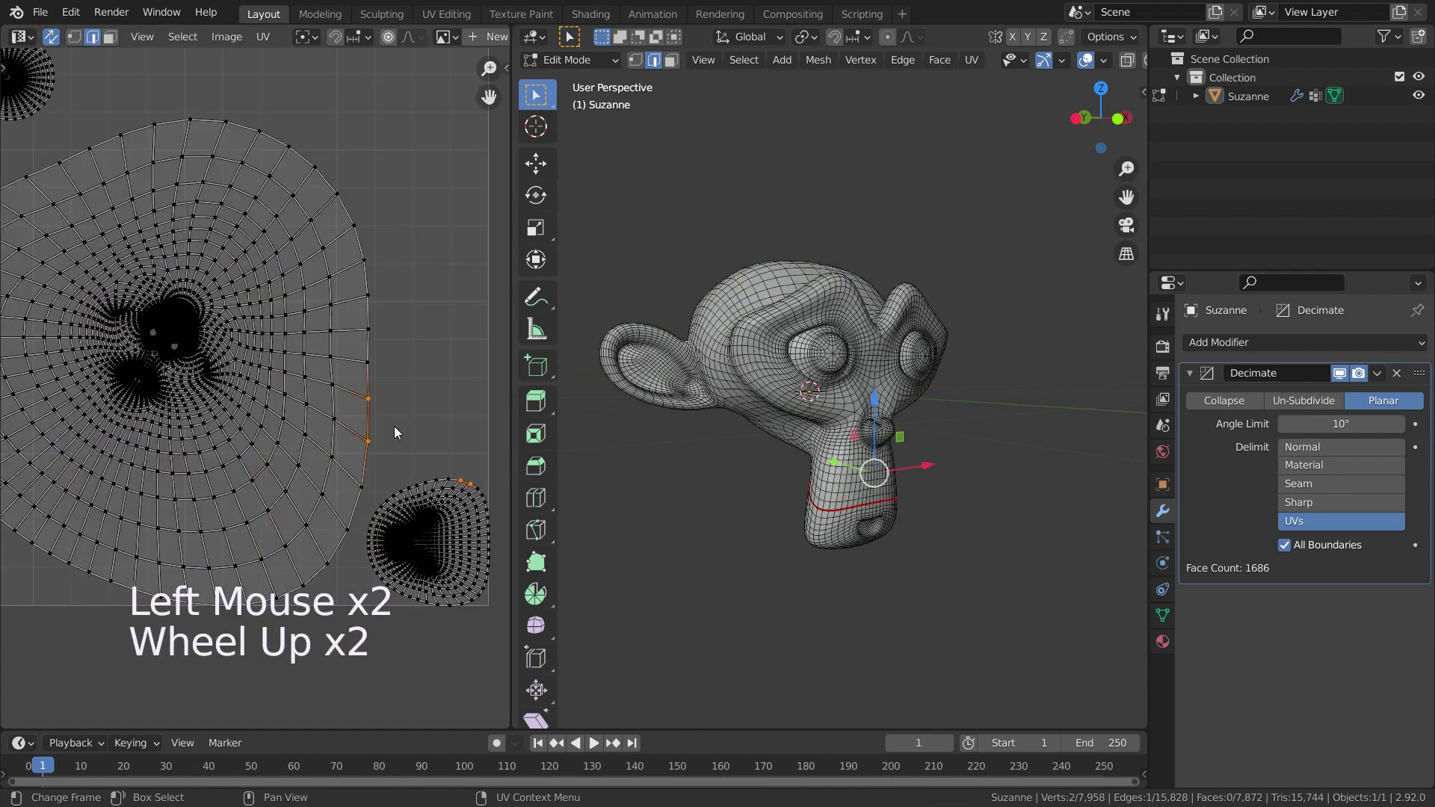
click(393, 441)
scroll(393, 451, down, 2)
alt+click(396, 477)
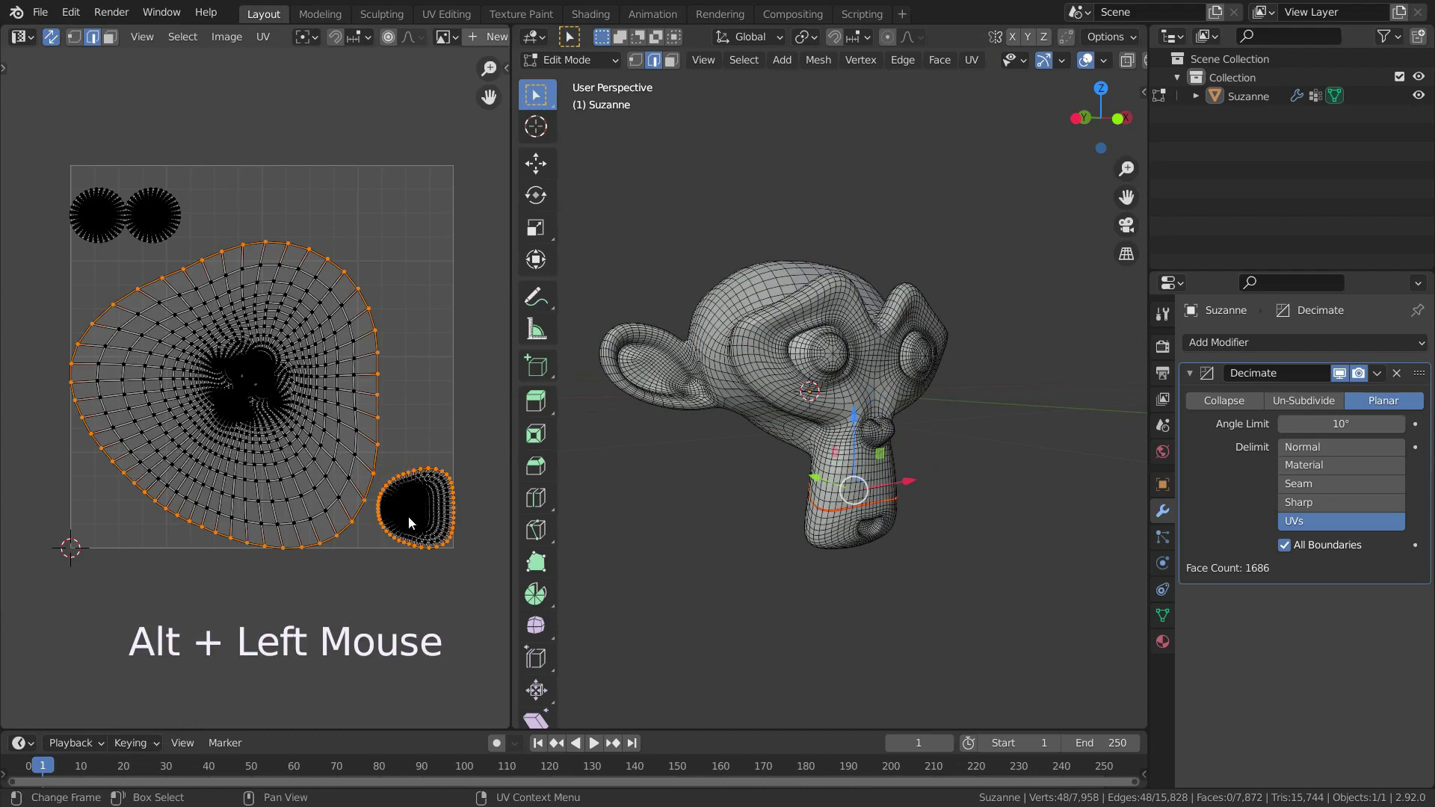
Return to Object Mode and toggle the UVs delimit option repeatedly, leaving it on, to compare the seam loop on the muzzle.
scroll(824, 521, up, 2)
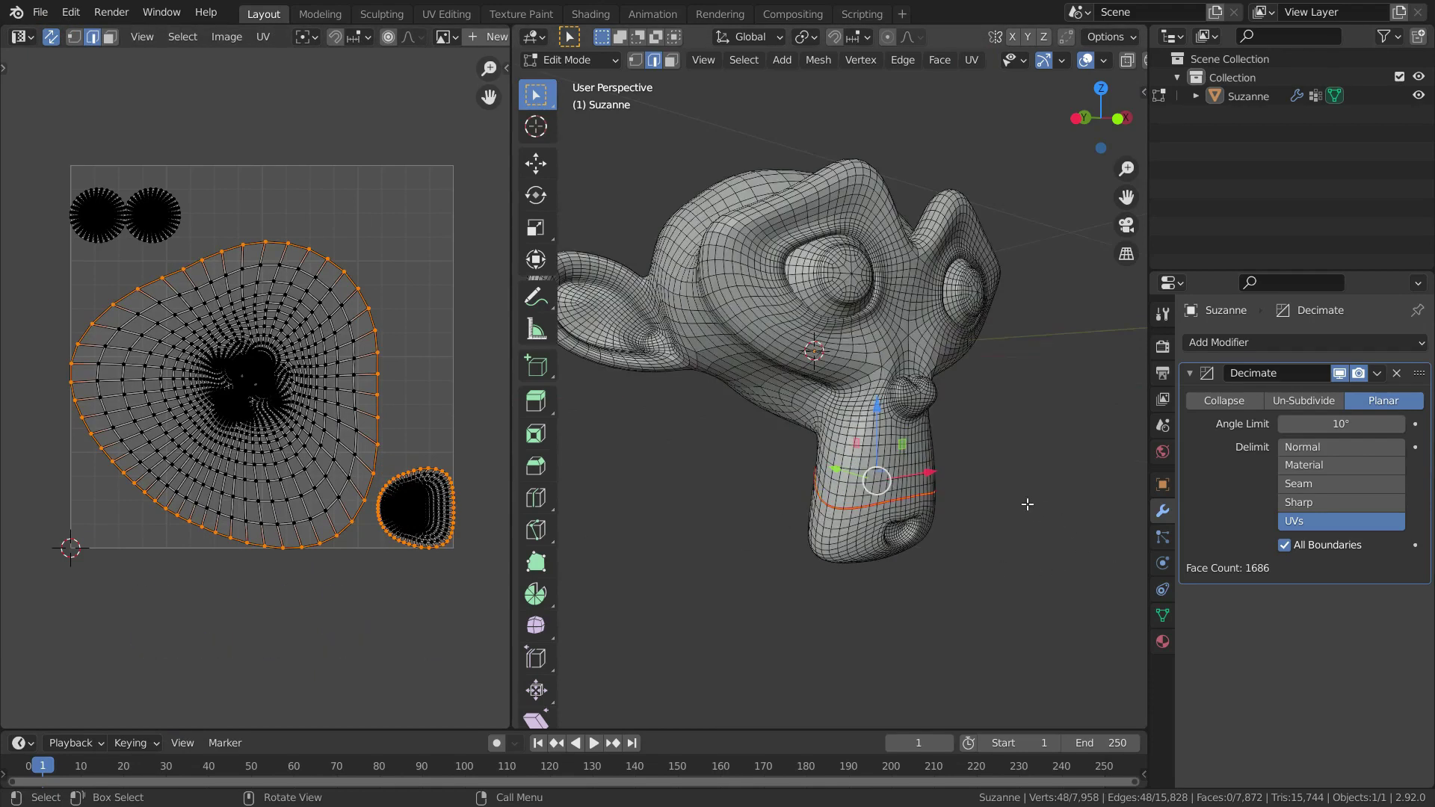
key(Tab)
scroll(871, 494, up, 2)
middle_drag(871, 494, 942, 482)
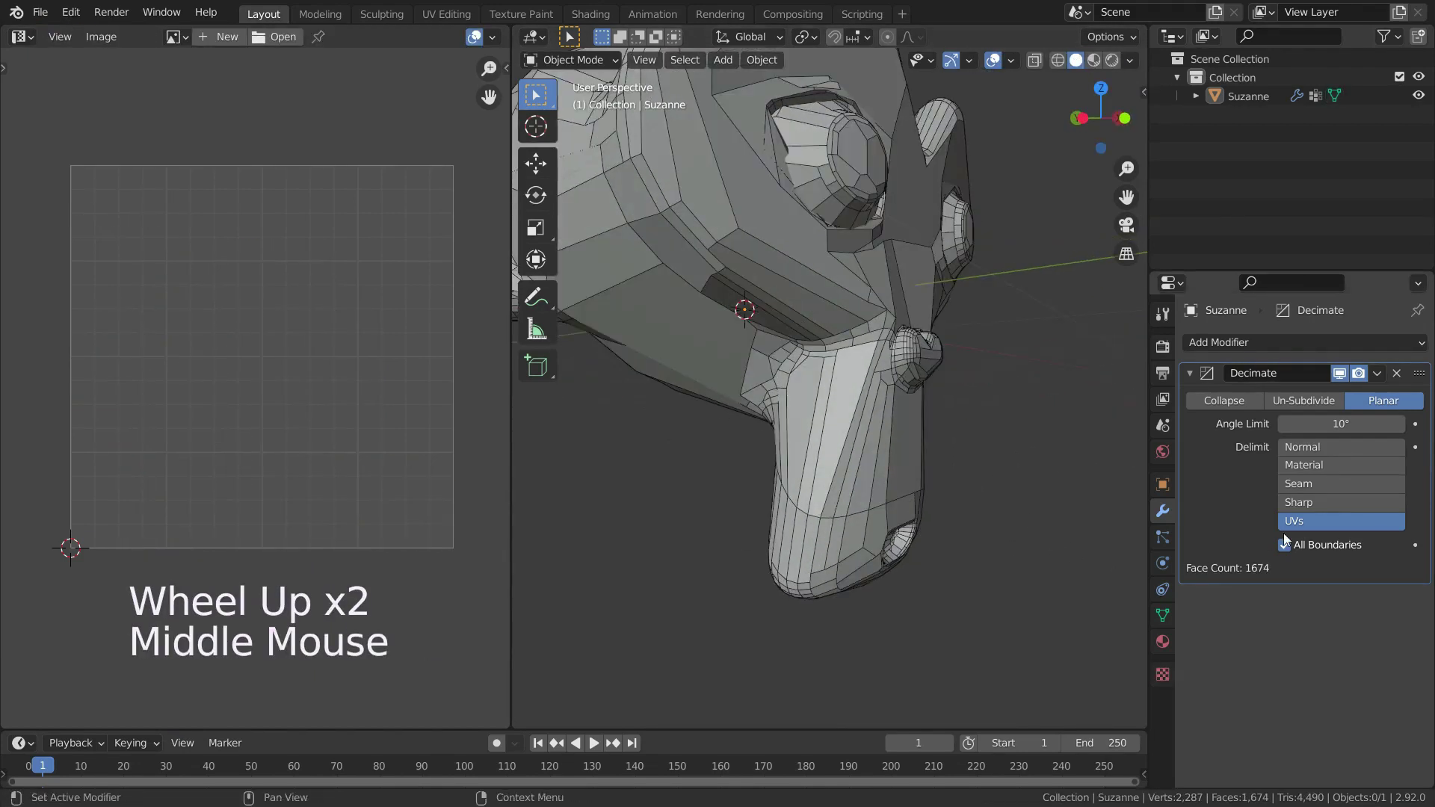
shift+click(1308, 522)
shift+click(1308, 521)
shift+click(1308, 521)
shift+click(1307, 522)
shift+click(1308, 522)
shift+click(1308, 522)
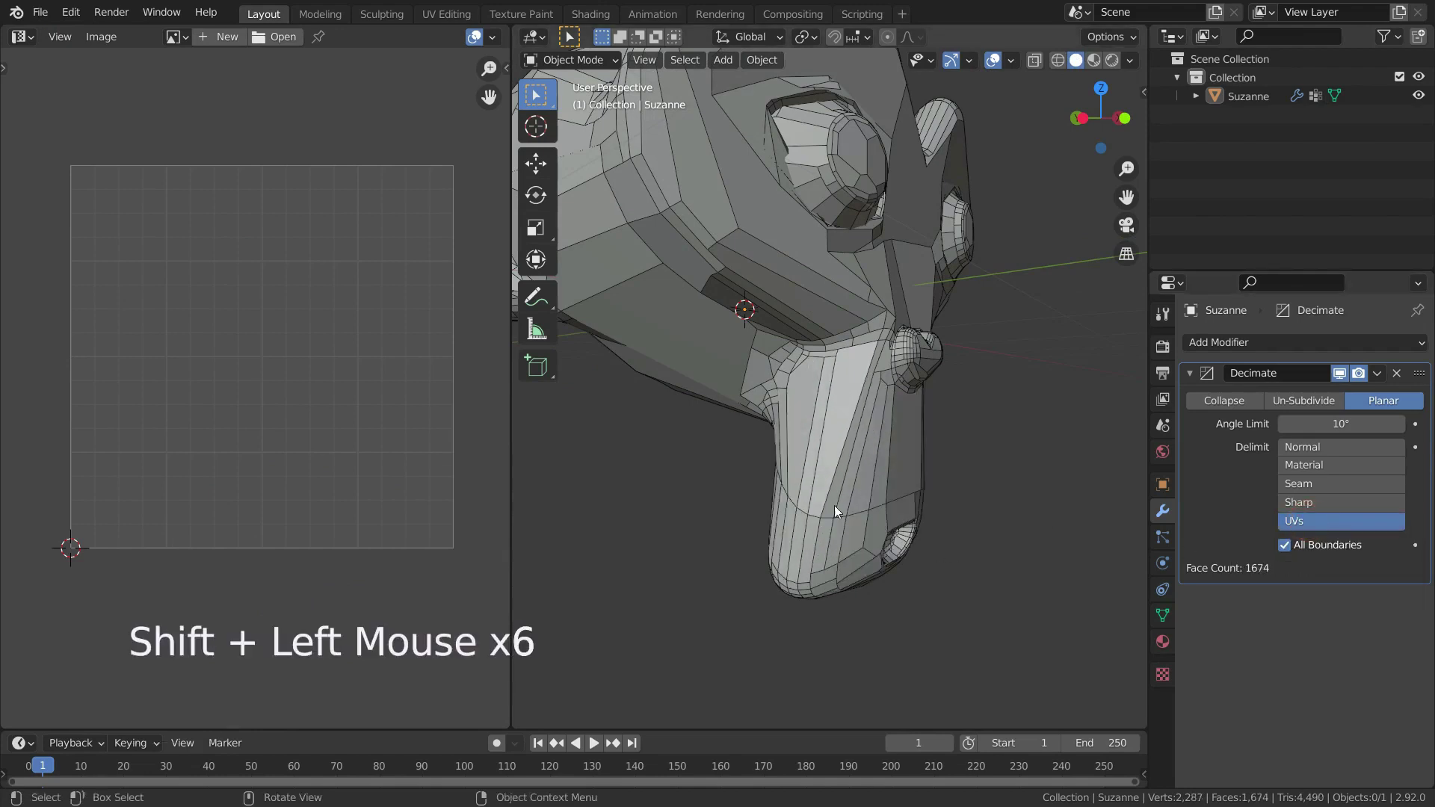
Toggle the UVs delimit option repeatedly, leaving it on, to compare the decimated mesh from behind and around the head.
scroll(792, 504, down, 5)
scroll(778, 503, up, 2)
middle_drag(777, 503, 1031, 464)
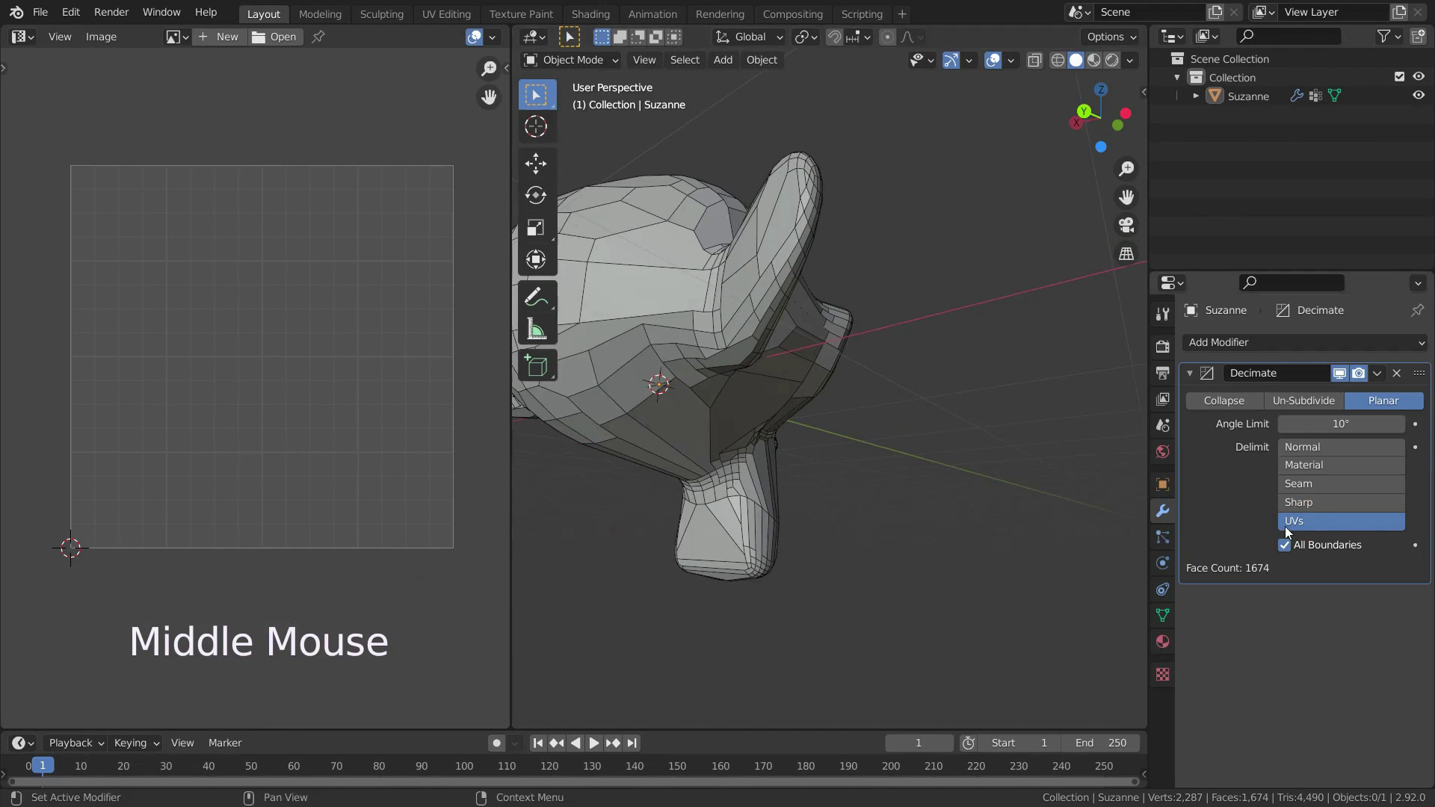
shift+click(1296, 523)
shift+click(1296, 523)
shift+click(1297, 523)
shift+click(1297, 523)
scroll(801, 517, down, 4)
scroll(801, 517, up, 4)
middle_drag(801, 517, 908, 433)
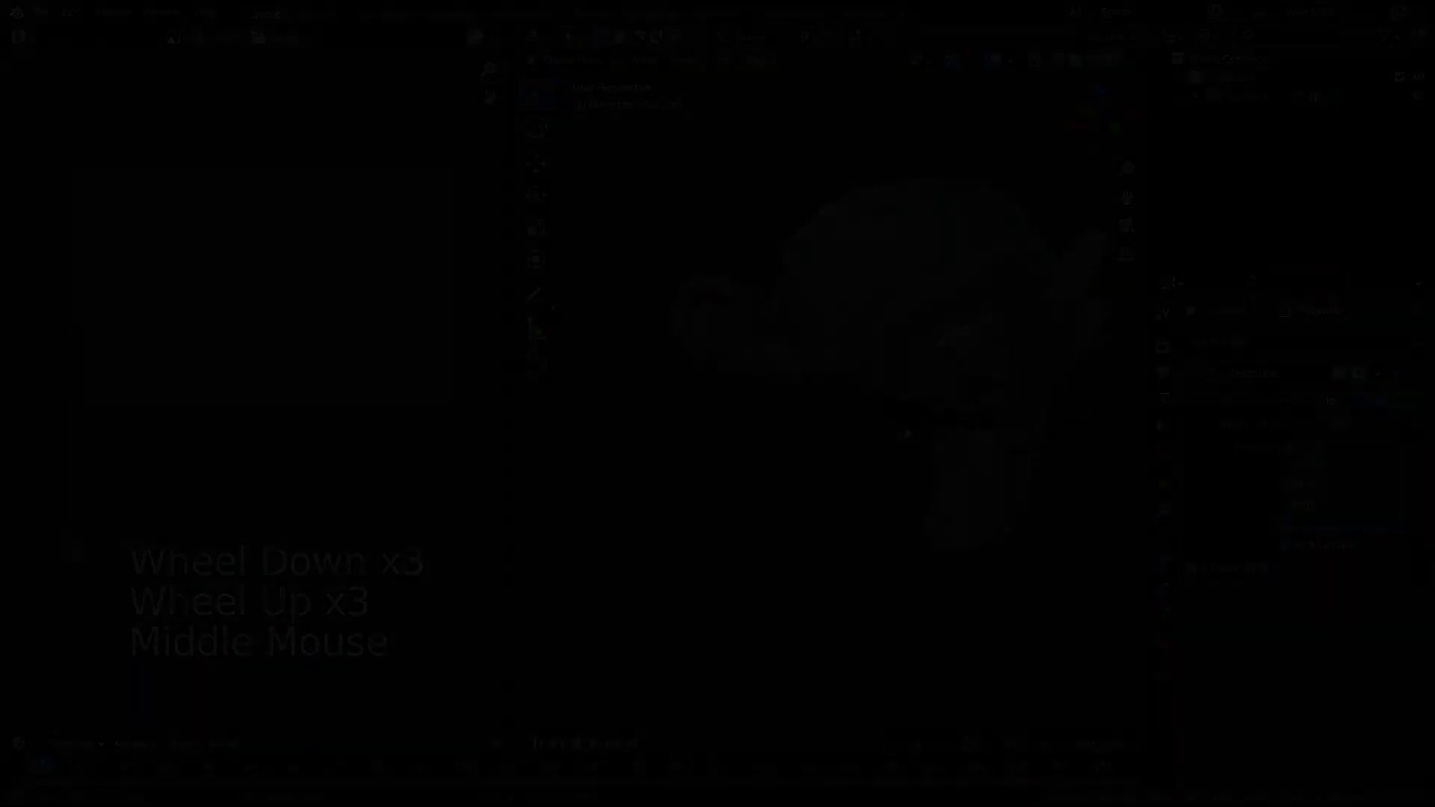